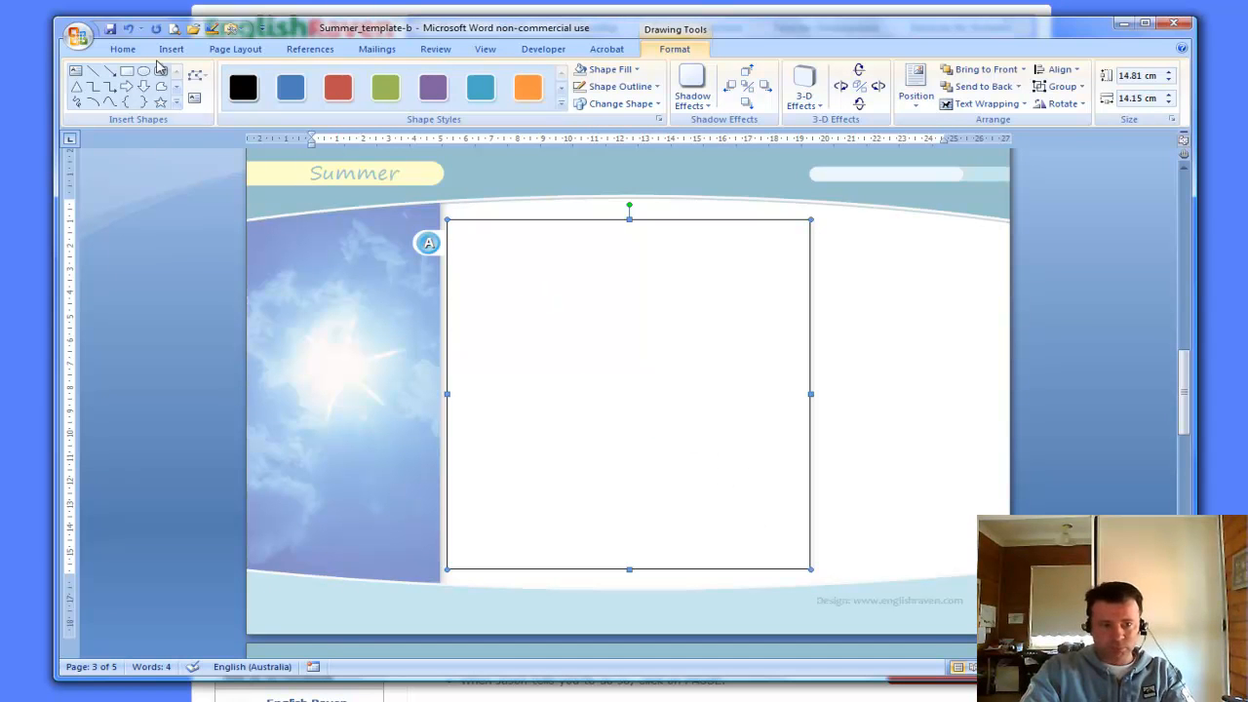
# - Create a new blank document
pyautogui.click(122, 49)
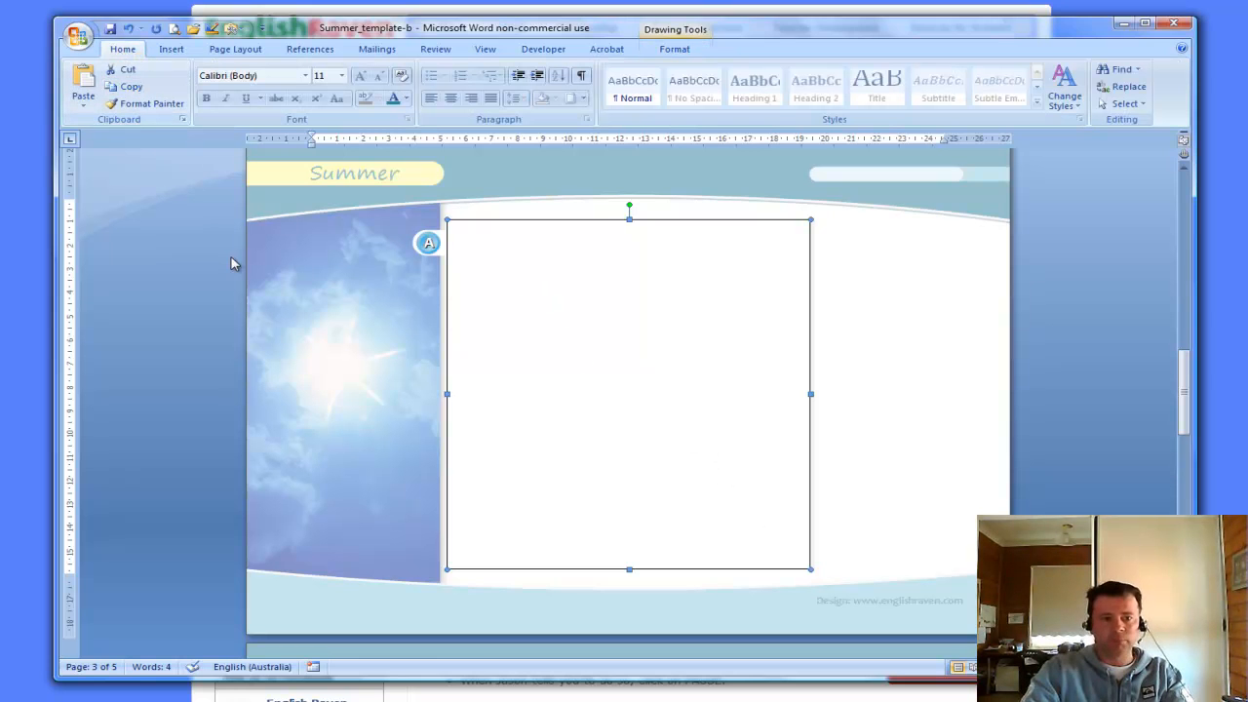
pyautogui.click(78, 37)
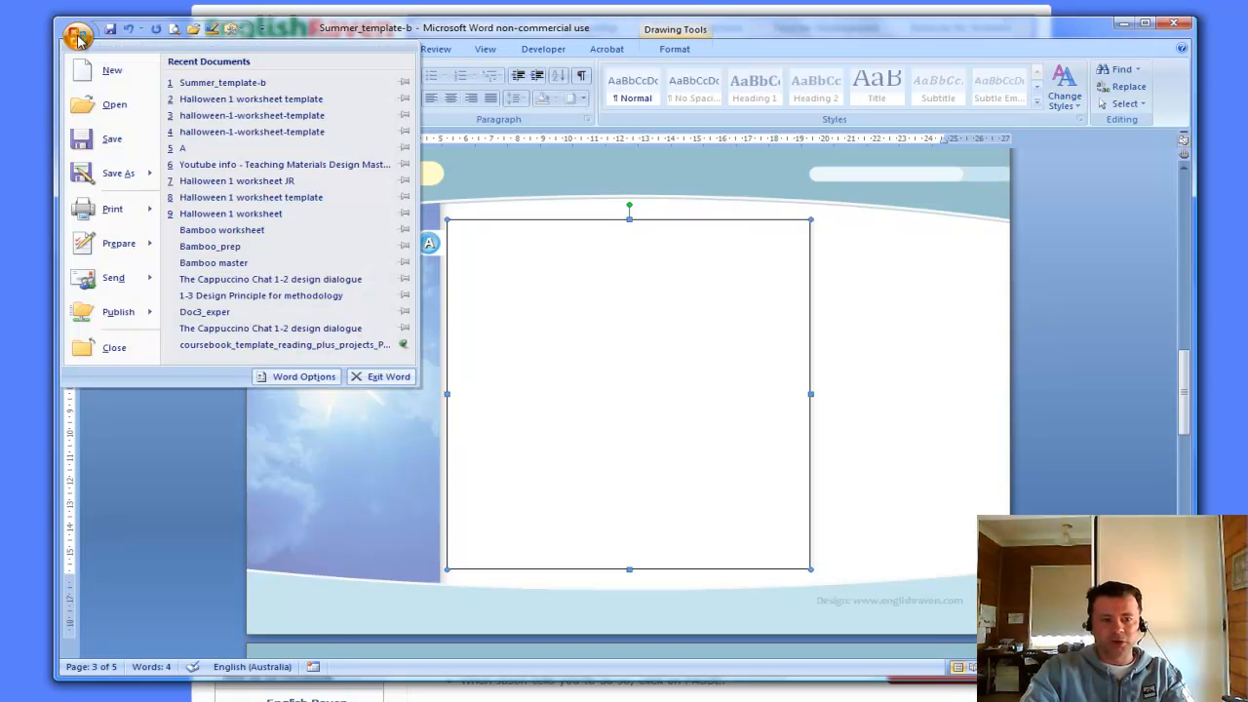
pyautogui.press('Escape')
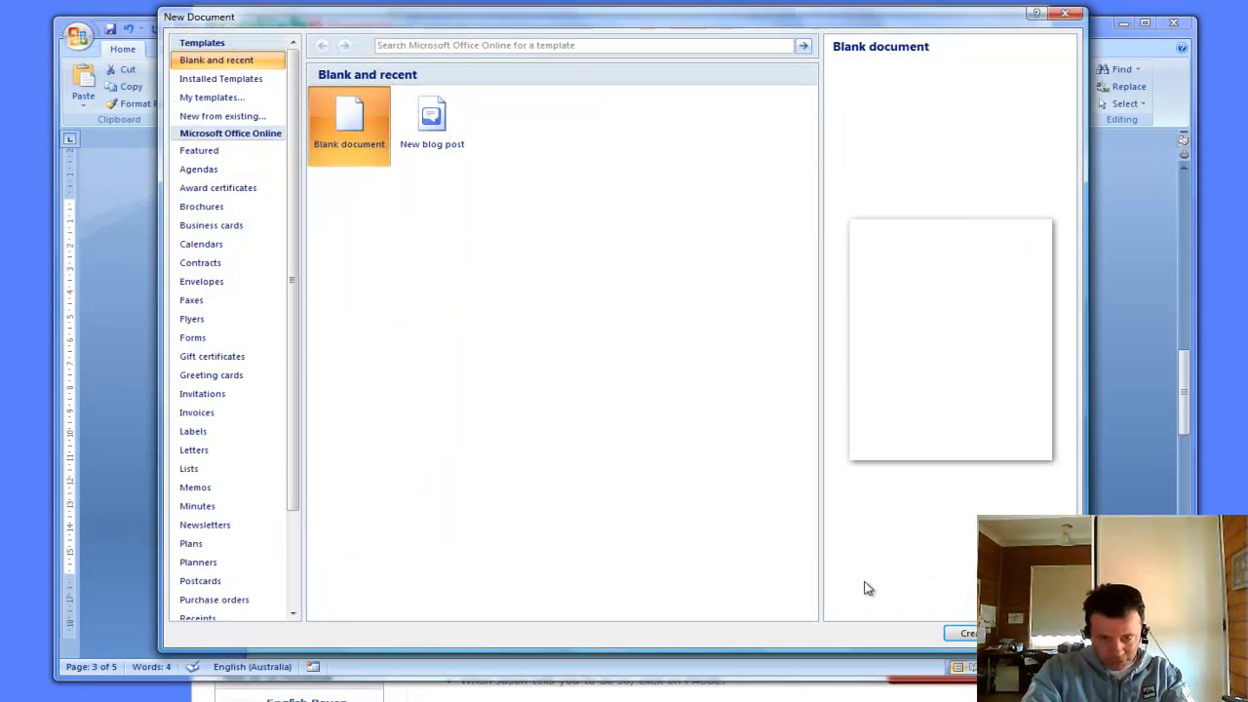
pyautogui.click(968, 633)
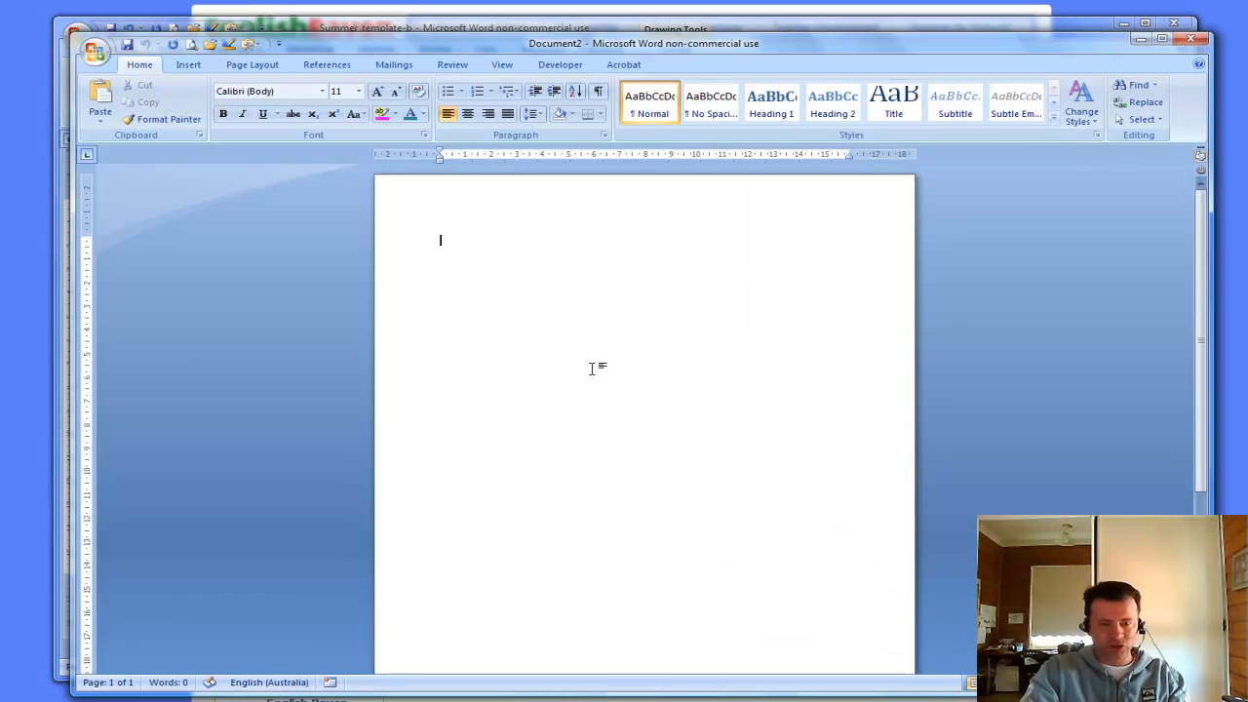
# - Paste the copied square into the blank document and move it so that it lies fully on the page
pyautogui.click(113, 96)
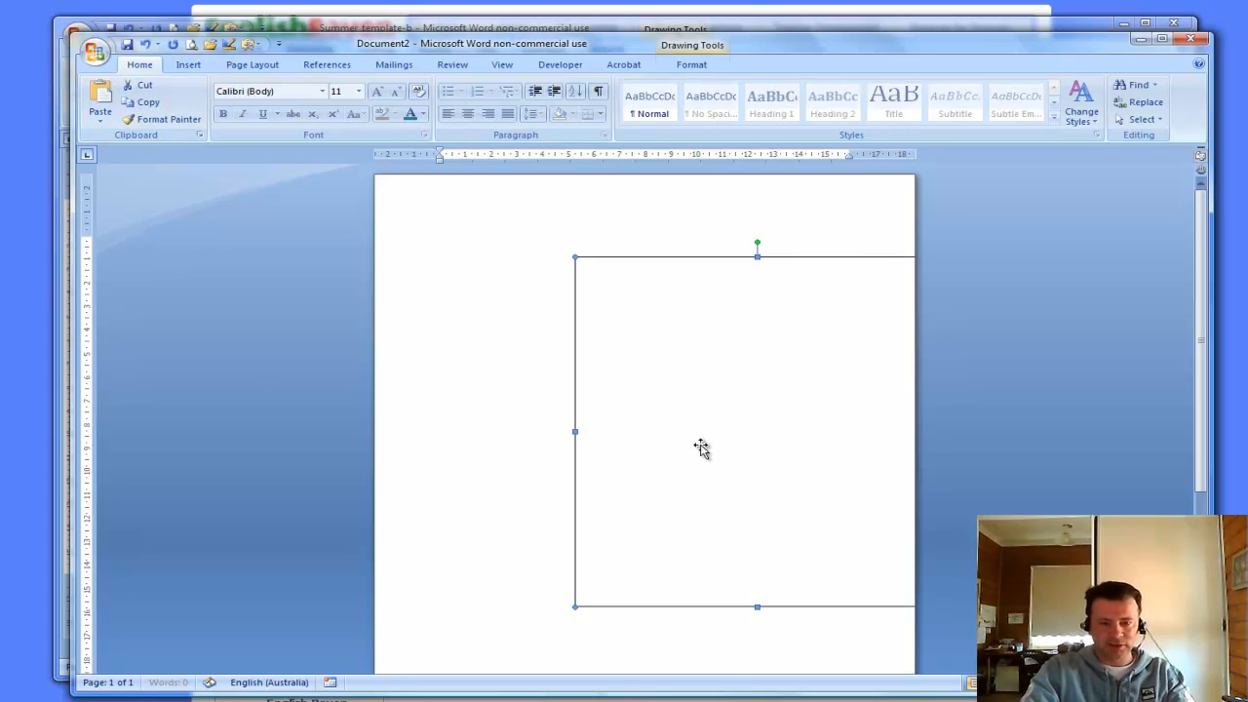
pyautogui.moveTo(770, 360)
pyautogui.mouseDown()
pyautogui.moveTo(610, 344)
pyautogui.moveTo(673, 344)
pyautogui.mouseUp()
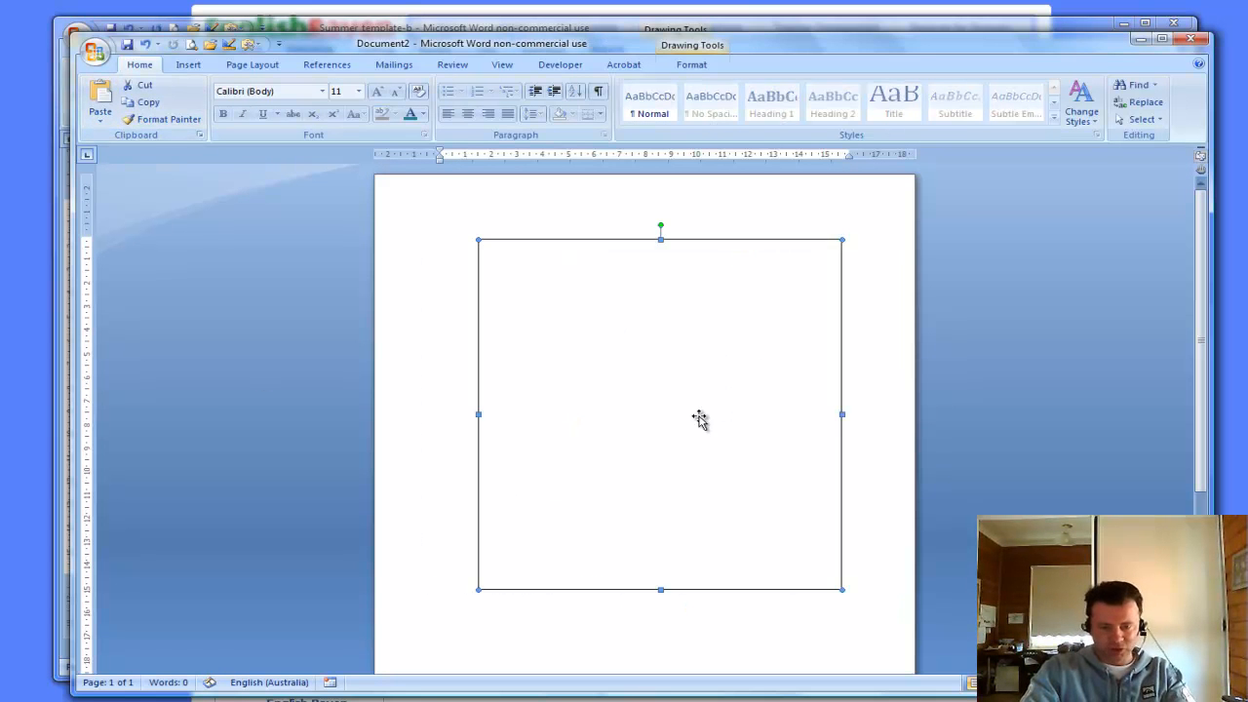
# - Make the square accept text and insert a 1x1 table inside it
pyautogui.rightClick(650, 360)
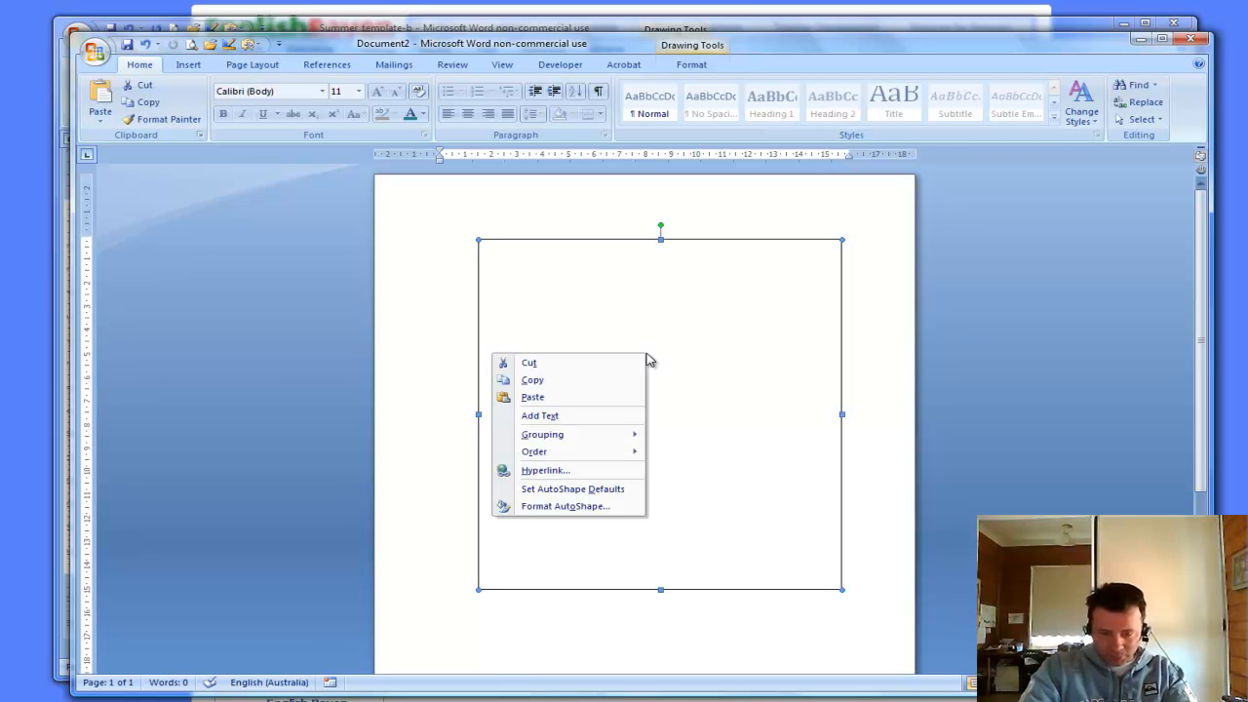
pyautogui.click(624, 412)
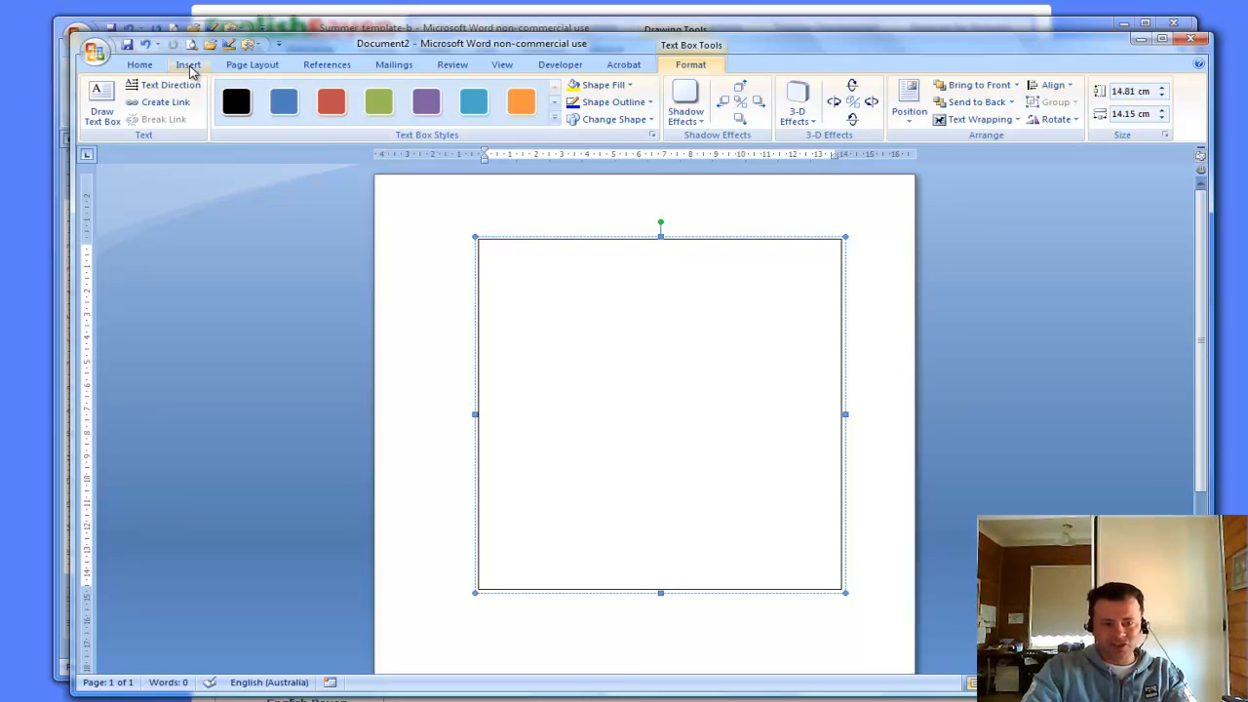
pyautogui.click(188, 66)
pyautogui.click(217, 94)
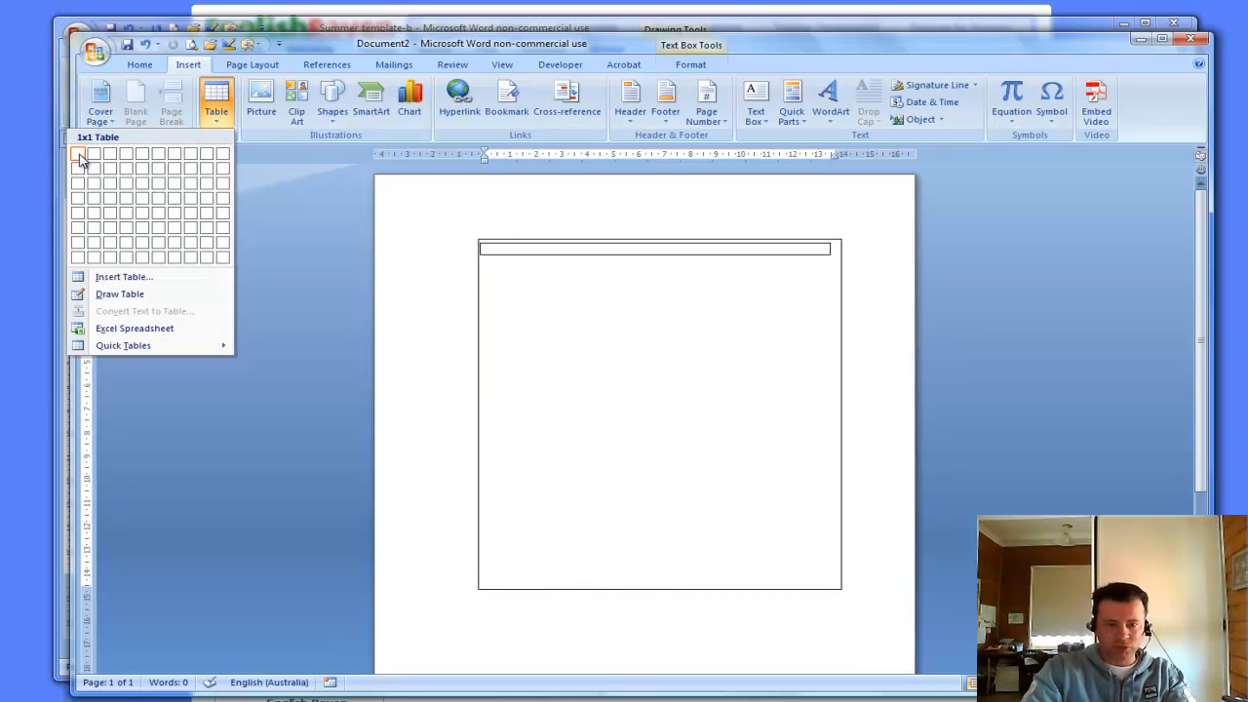
pyautogui.click(81, 157)
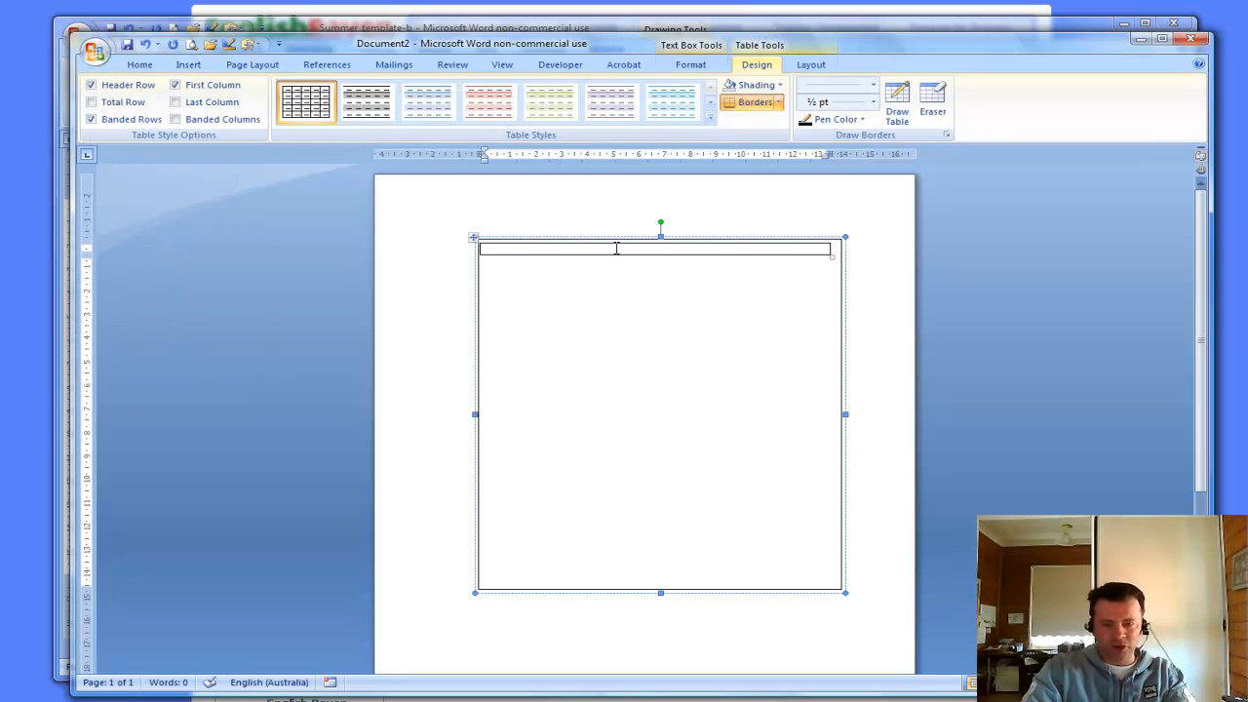
# - Split the table's single cell into 20 columns and 1 row
pyautogui.rightClick(485, 249)
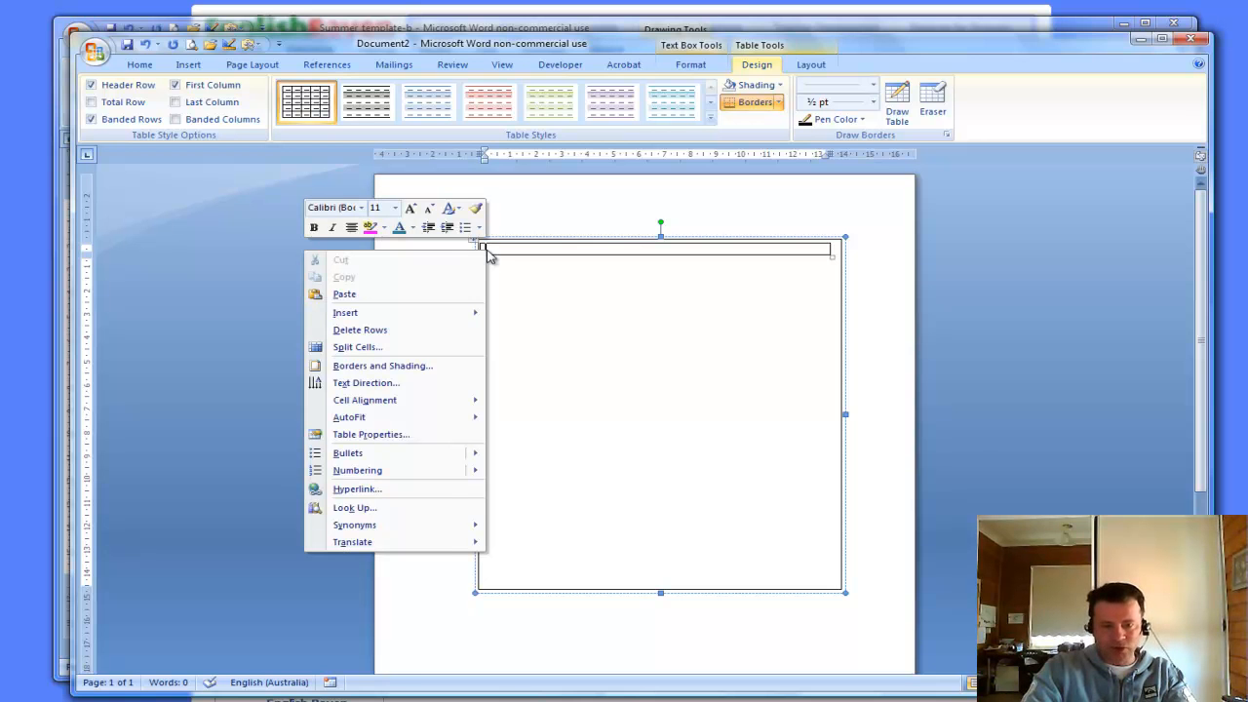
pyautogui.click(434, 349)
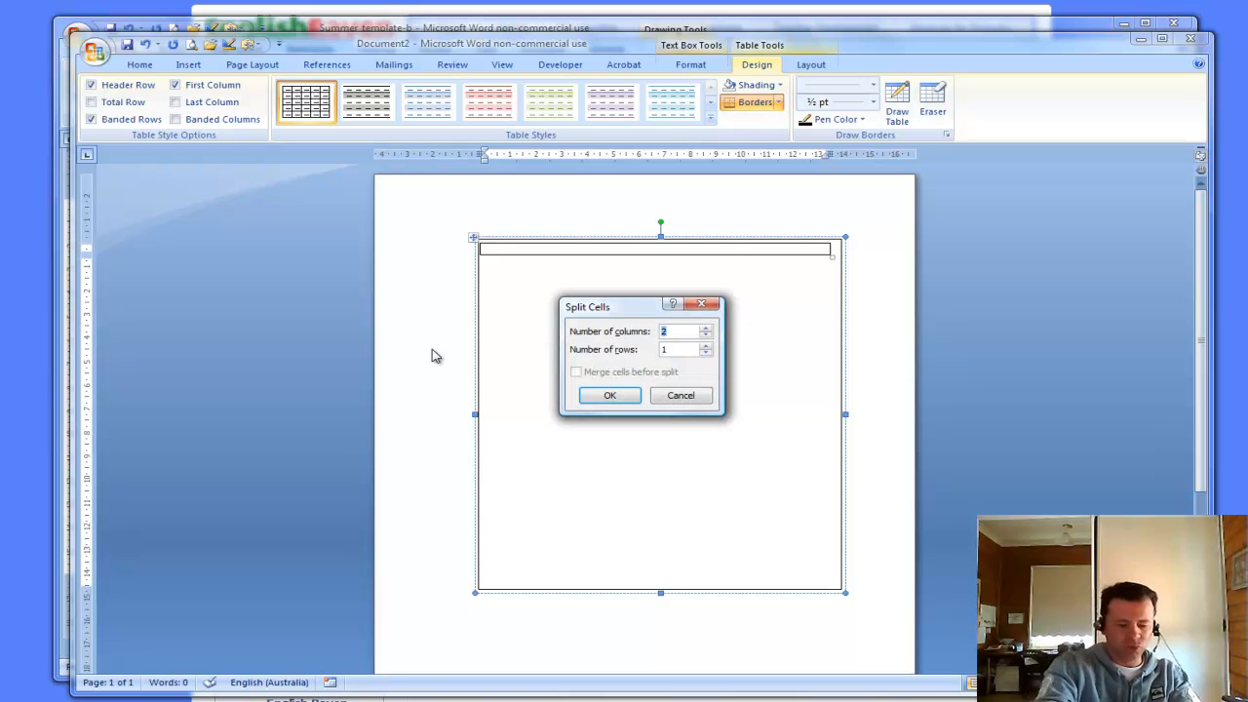
pyautogui.write('20')
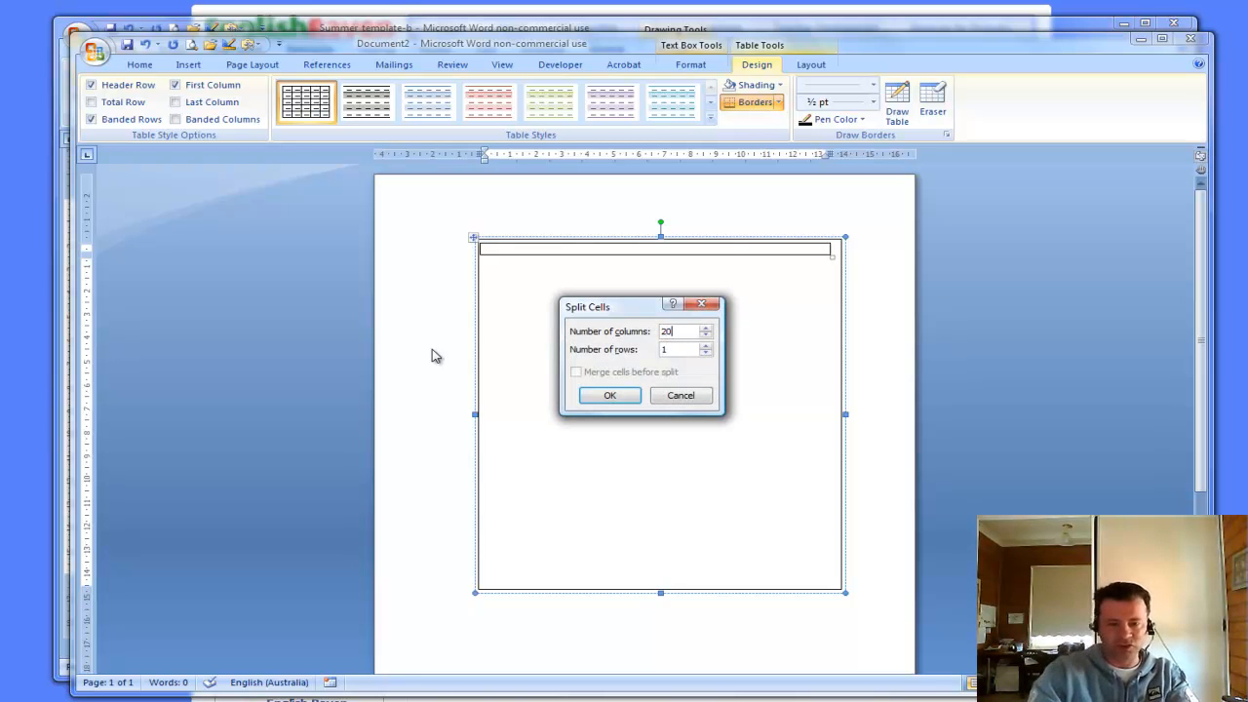
pyautogui.click(608, 396)
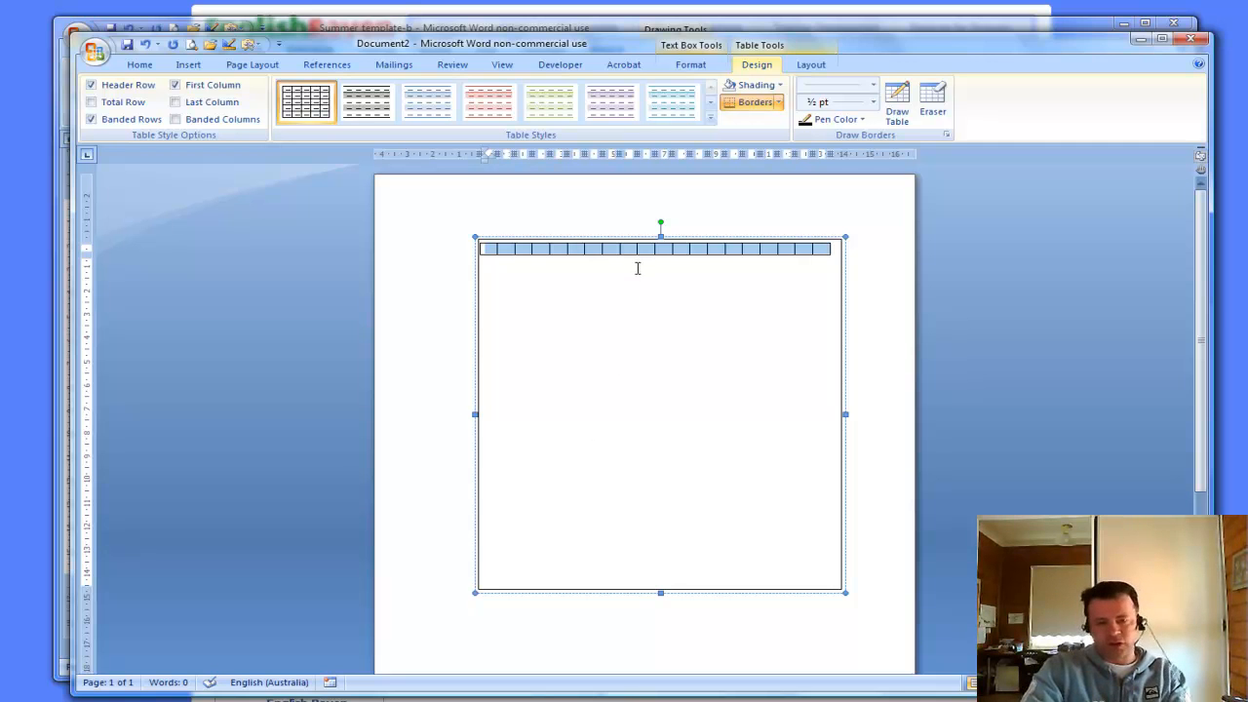
pyautogui.click(637, 263)
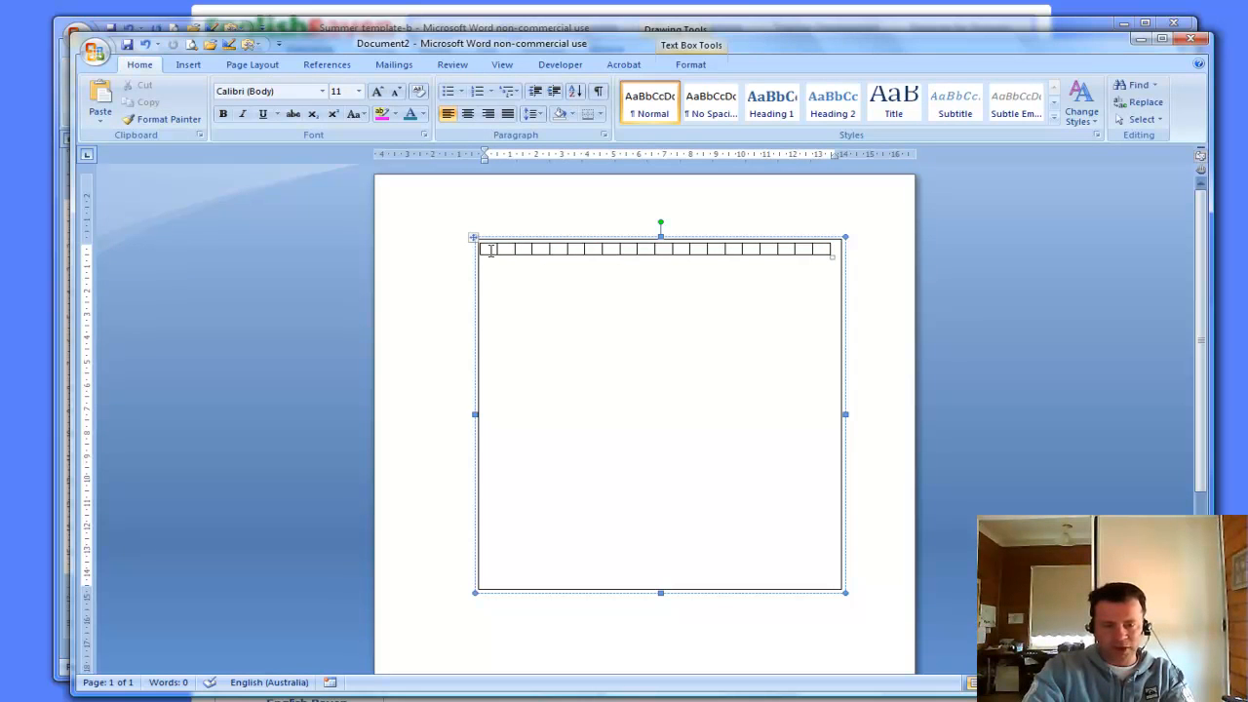
# - Copy the 20-cell row and paste it repeatedly beneath itself until the grid of 29 rows fills the square
pyautogui.moveTo(488, 250); pyautogui.dragTo(822, 253)
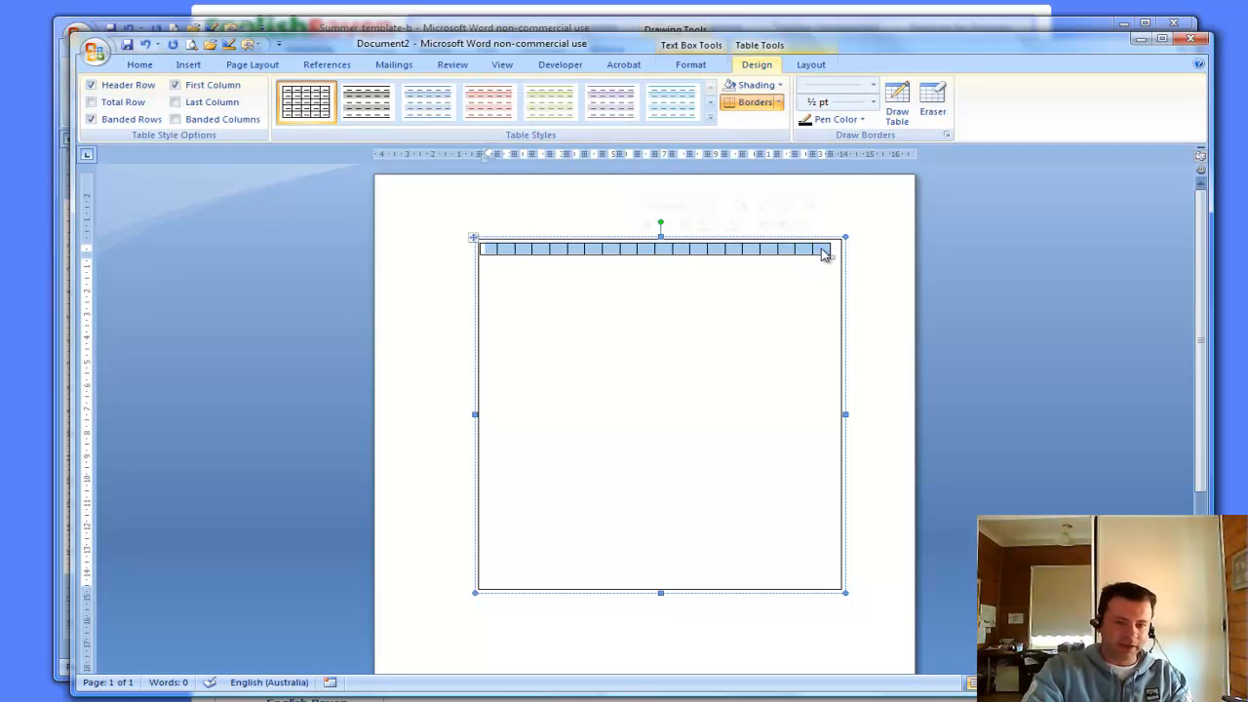
pyautogui.click(146, 65)
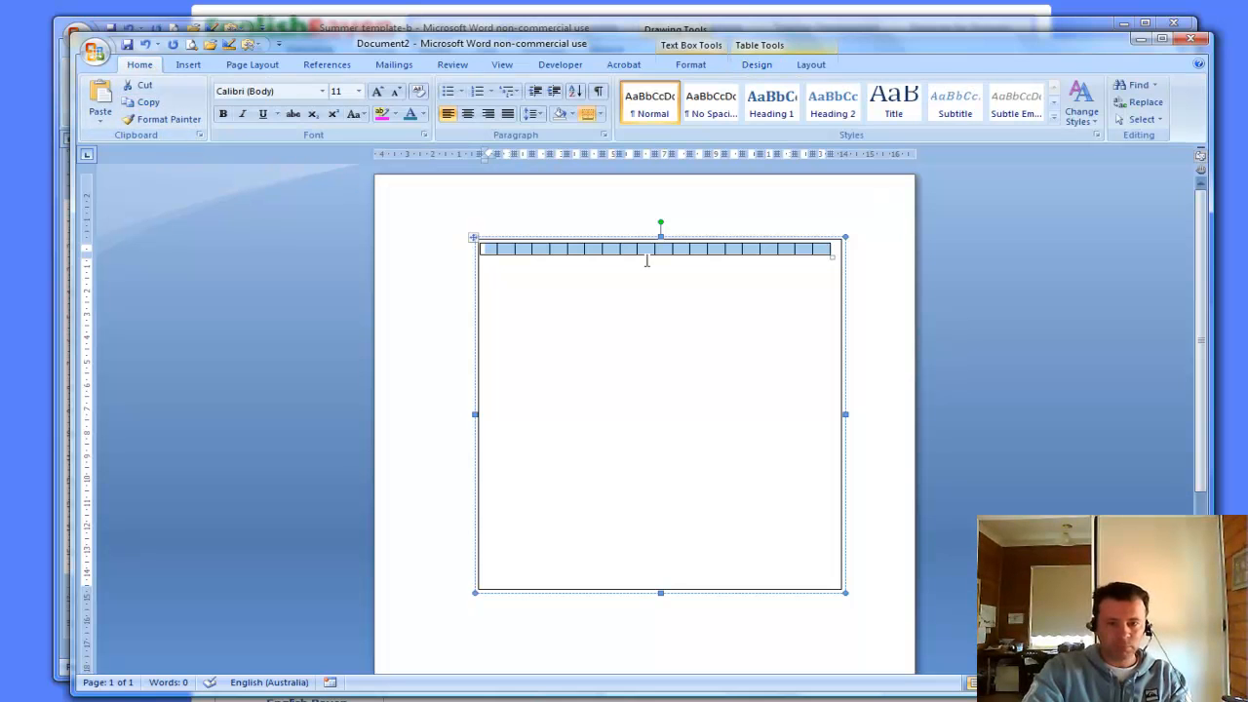
pyautogui.click(640, 263)
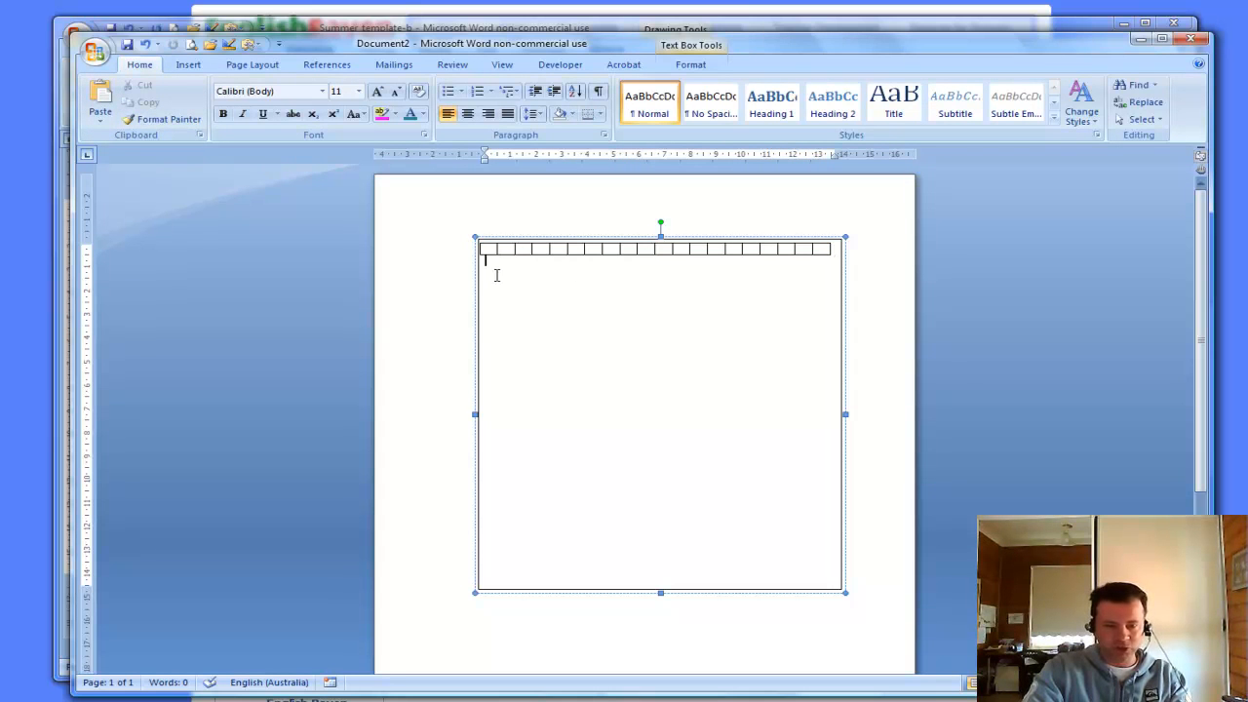
pyautogui.click(104, 94)
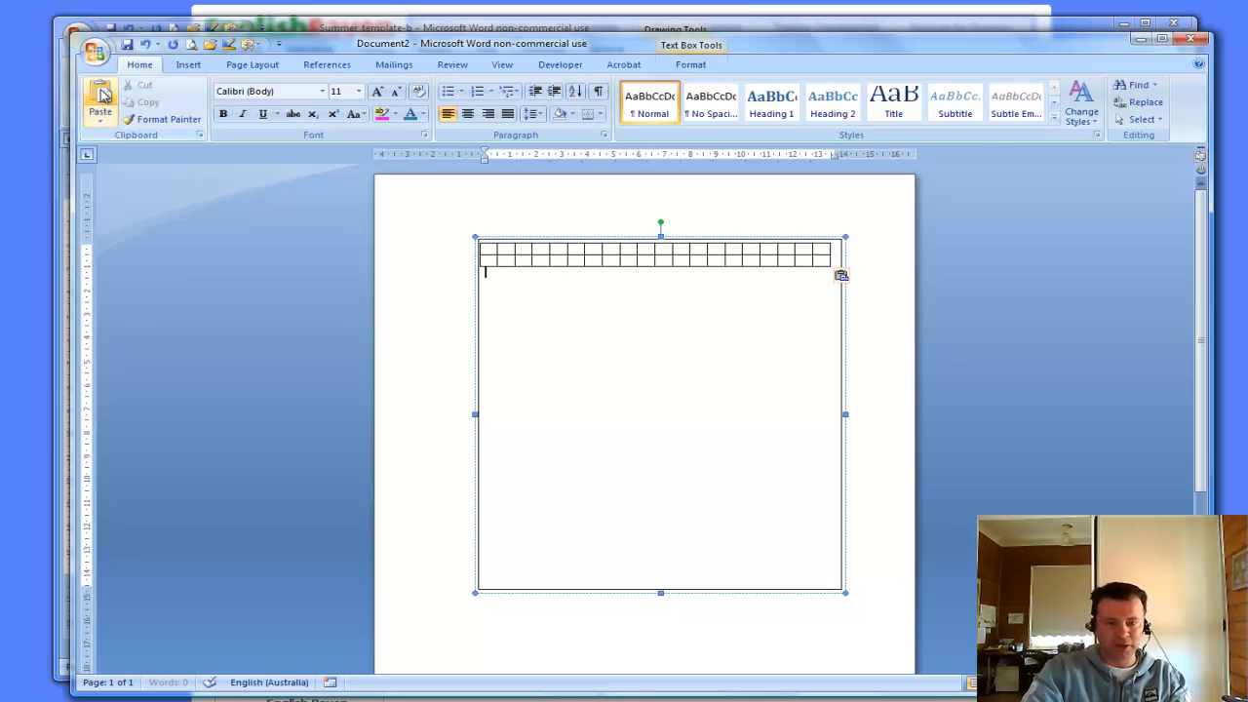
pyautogui.click(104, 94)
pyautogui.click(105, 93)
pyautogui.click(105, 94)
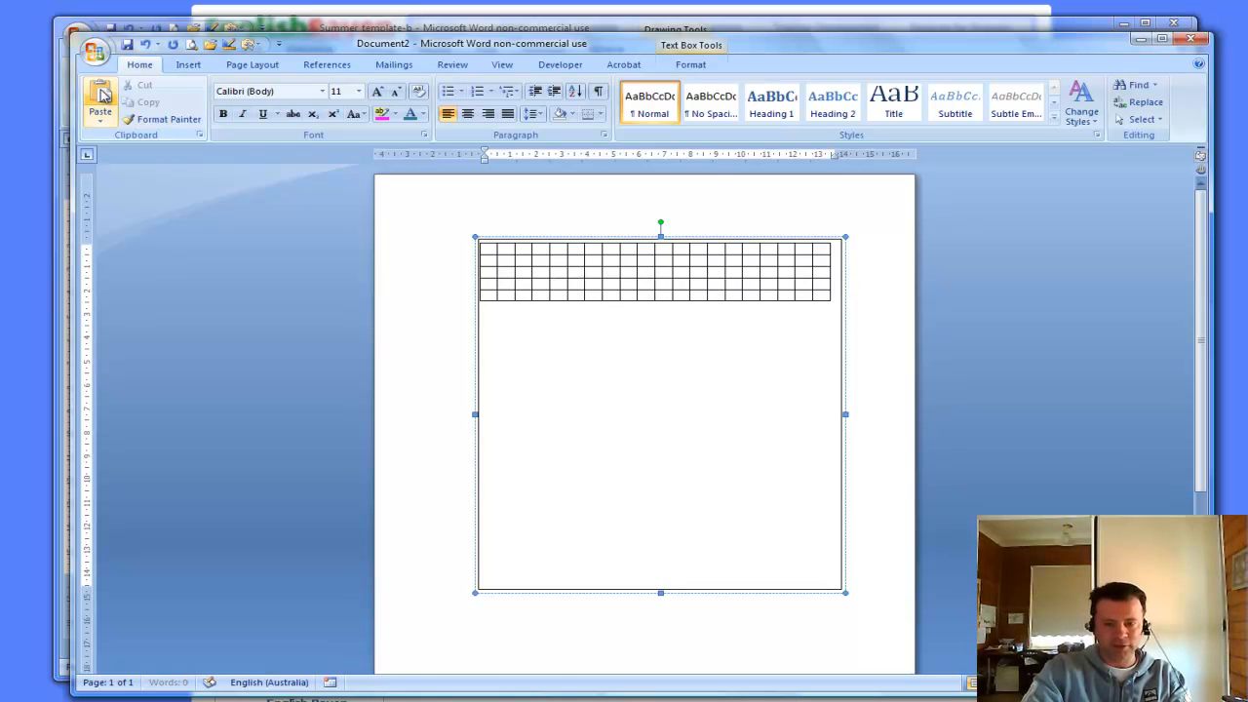
pyautogui.click(105, 93)
pyautogui.click(105, 94)
pyautogui.click(105, 93)
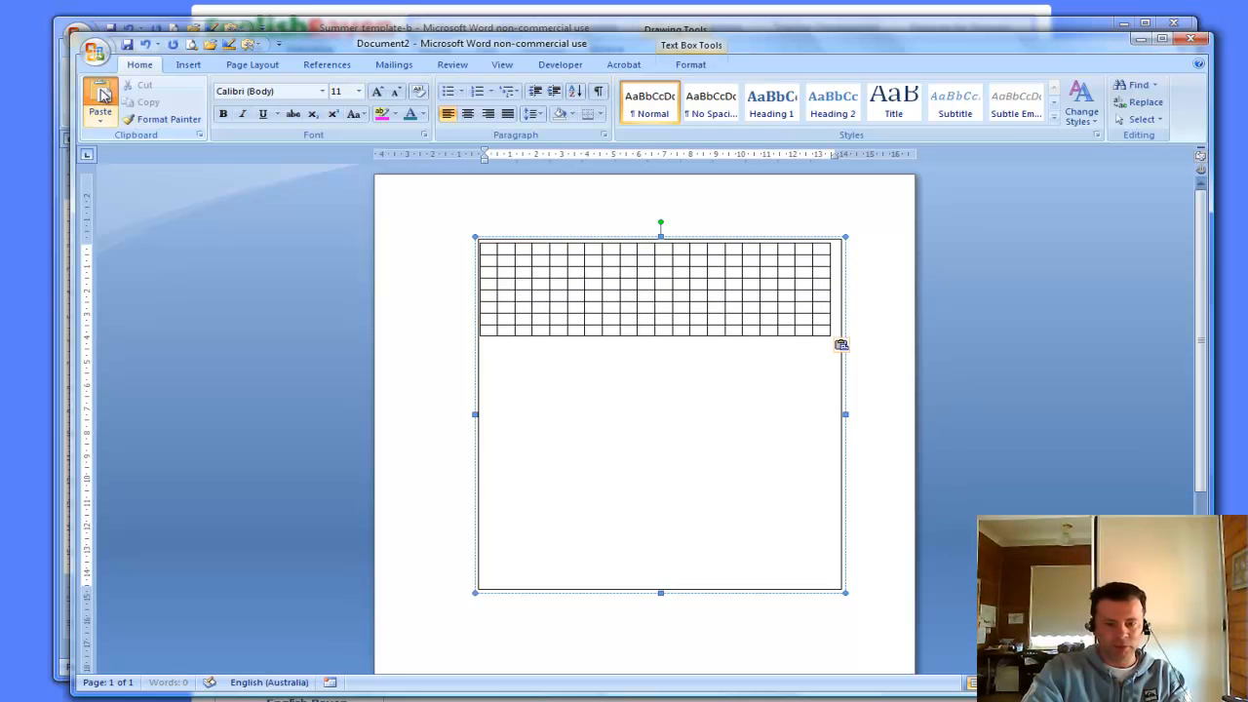
pyautogui.click(105, 93)
pyautogui.click(104, 94)
pyautogui.click(104, 93)
pyautogui.click(104, 94)
pyautogui.click(104, 93)
pyautogui.click(104, 93)
pyautogui.click(104, 93)
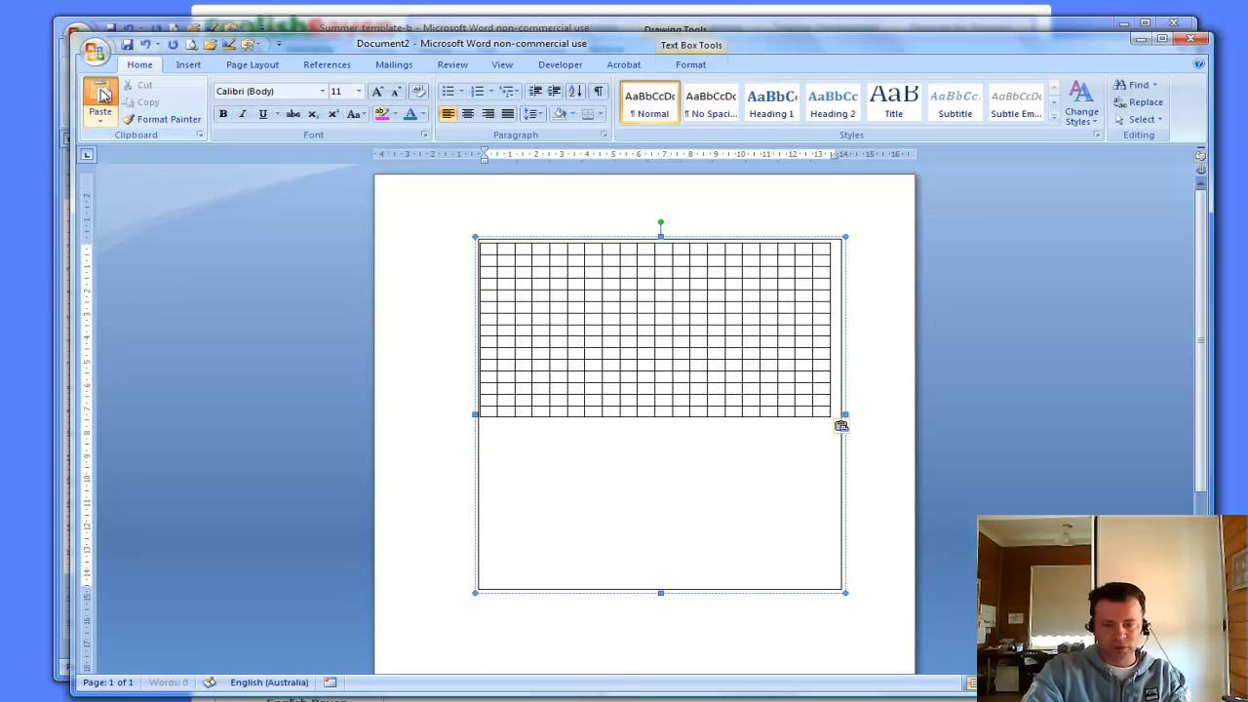
pyautogui.click(104, 93)
pyautogui.click(104, 94)
pyautogui.click(104, 93)
pyautogui.click(105, 93)
pyautogui.click(104, 94)
pyautogui.click(104, 93)
pyautogui.click(104, 94)
pyautogui.click(104, 94)
pyautogui.click(105, 94)
pyautogui.click(104, 94)
pyautogui.click(104, 94)
pyautogui.click(105, 94)
pyautogui.click(104, 94)
pyautogui.click(105, 94)
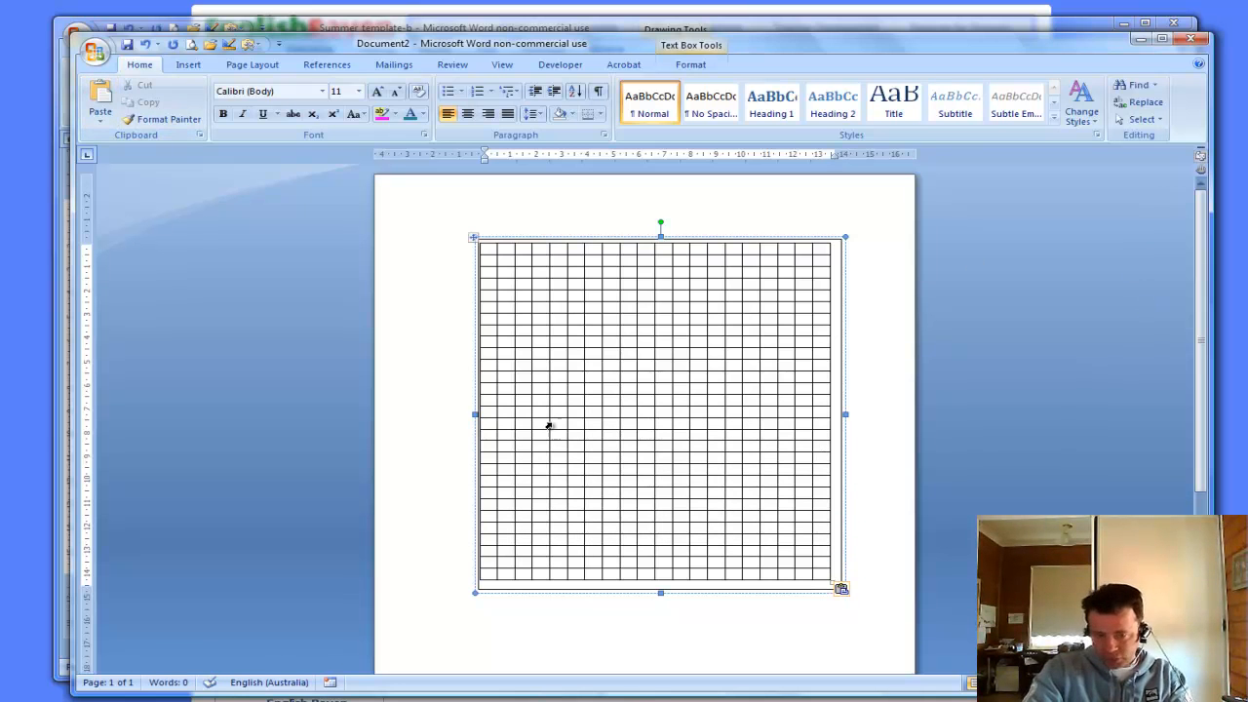
# - Select the whole grid and set all its table borders to a grey ½ pt line
pyautogui.click(486, 249)
pyautogui.moveTo(486, 249); pyautogui.dragTo(671, 284)
pyautogui.moveTo(780, 438); pyautogui.dragTo(829, 575)
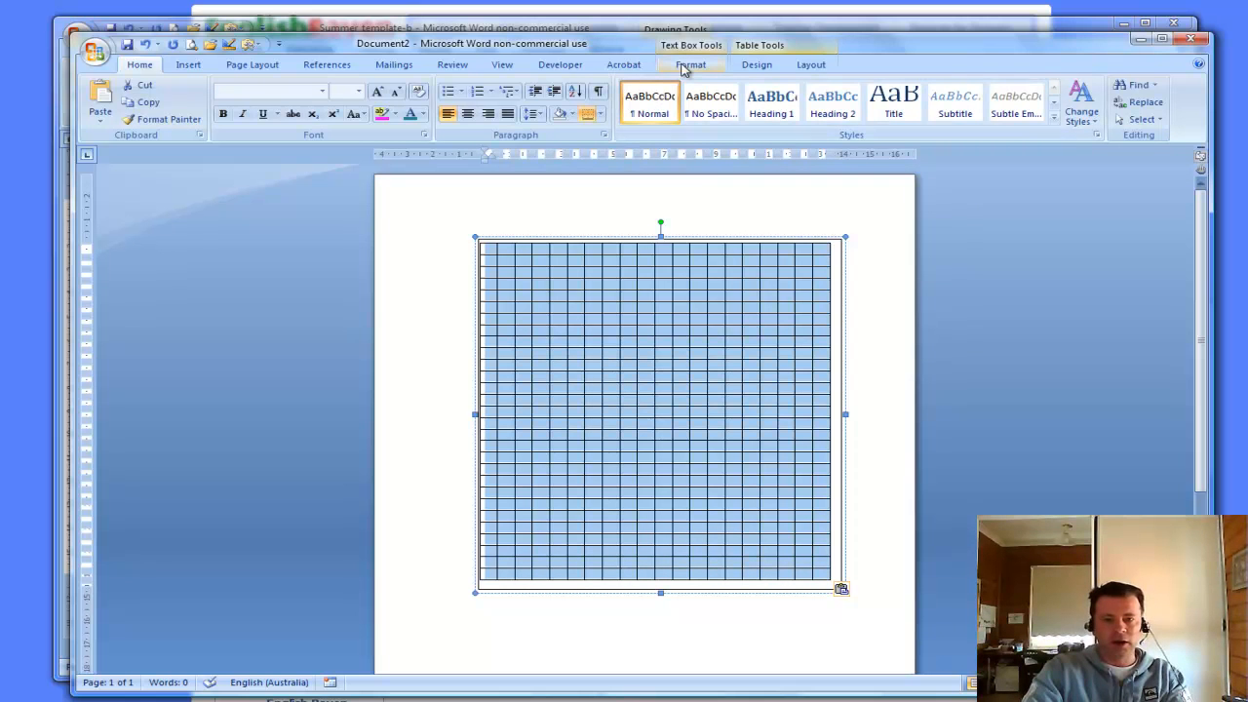
pyautogui.click(601, 116)
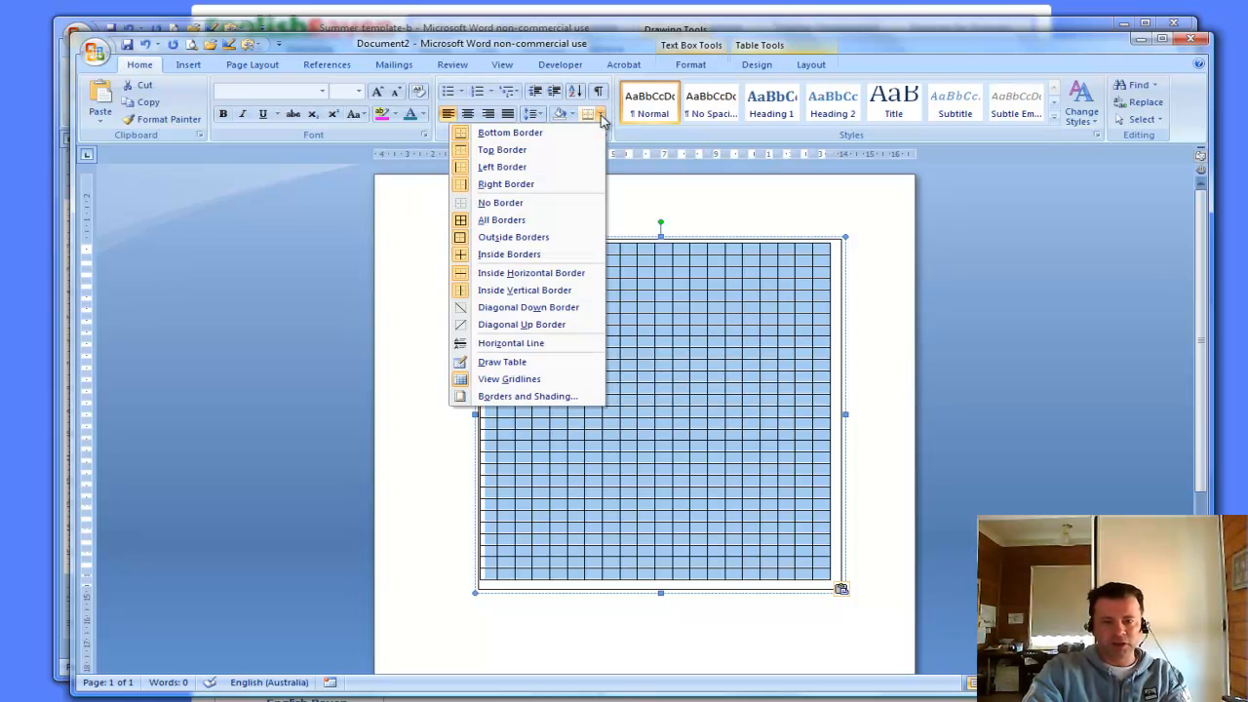
pyautogui.click(506, 397)
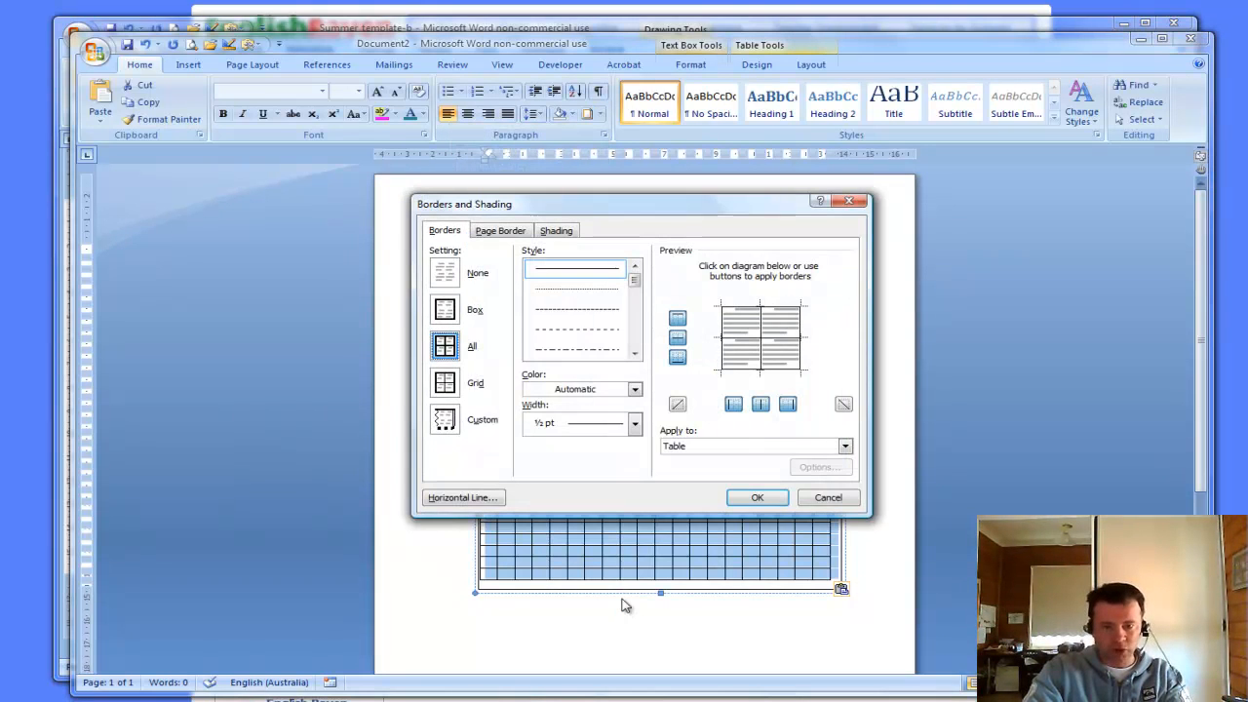
pyautogui.click(635, 389)
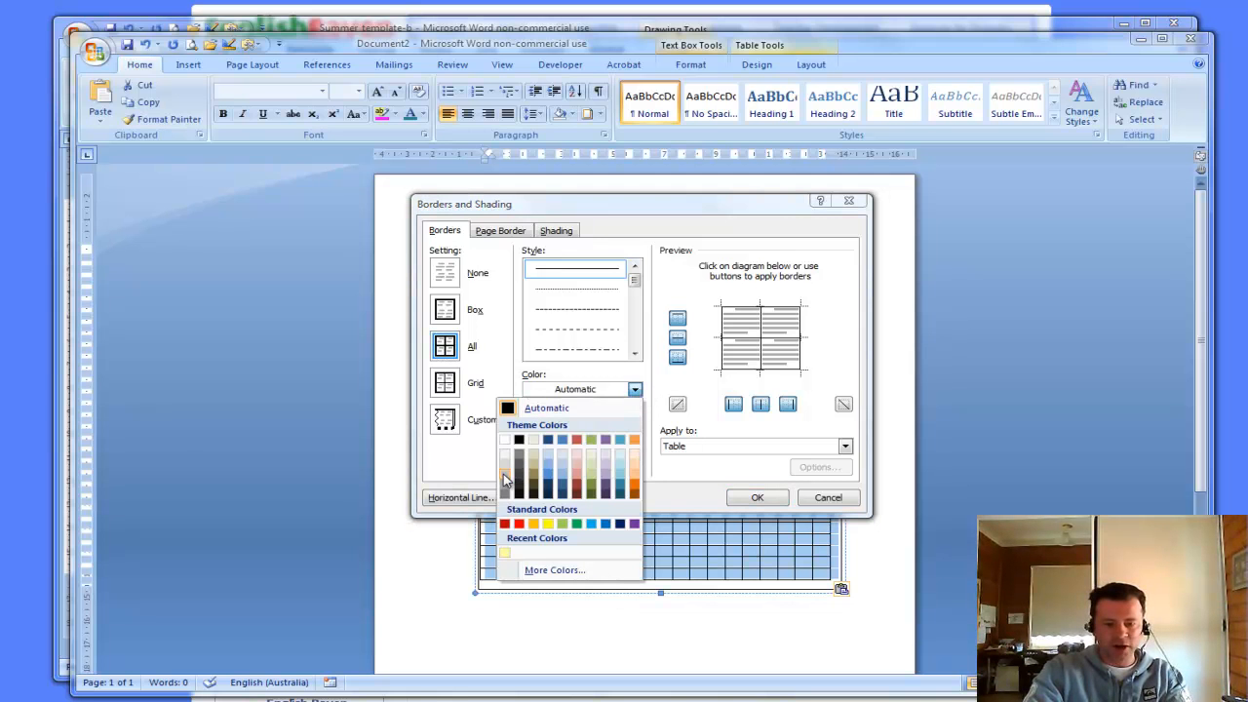
pyautogui.click(506, 478)
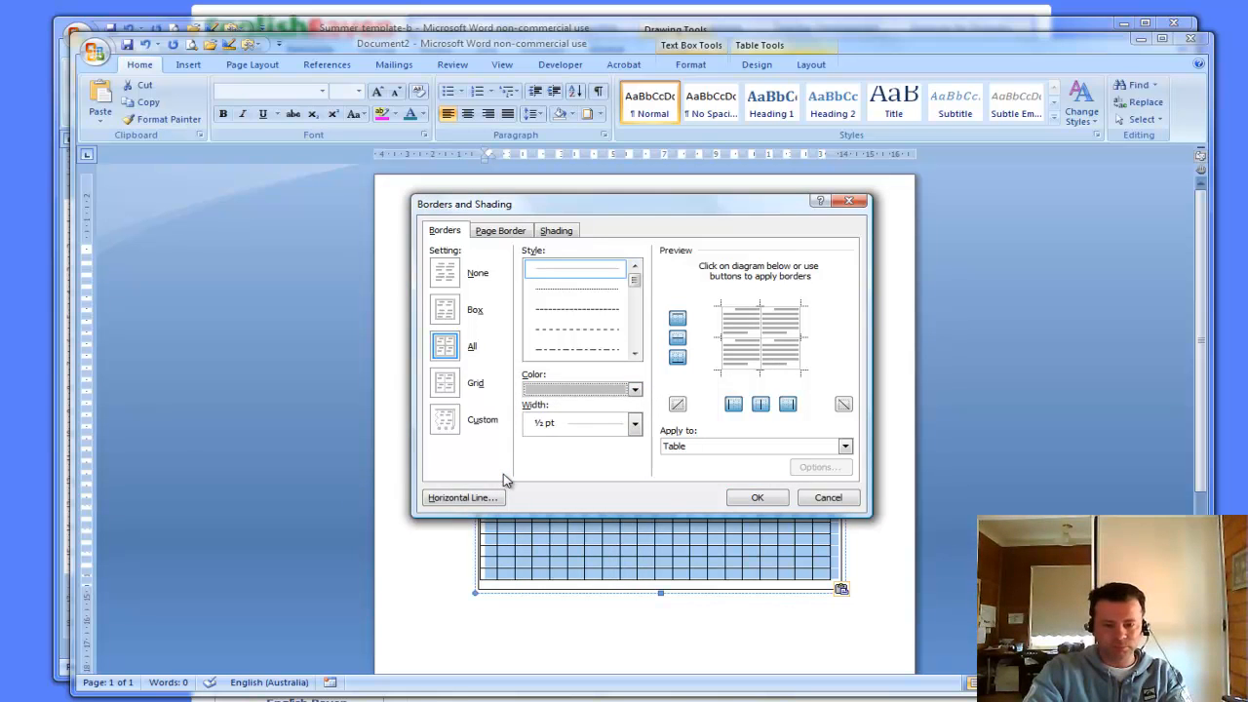
pyautogui.click(444, 351)
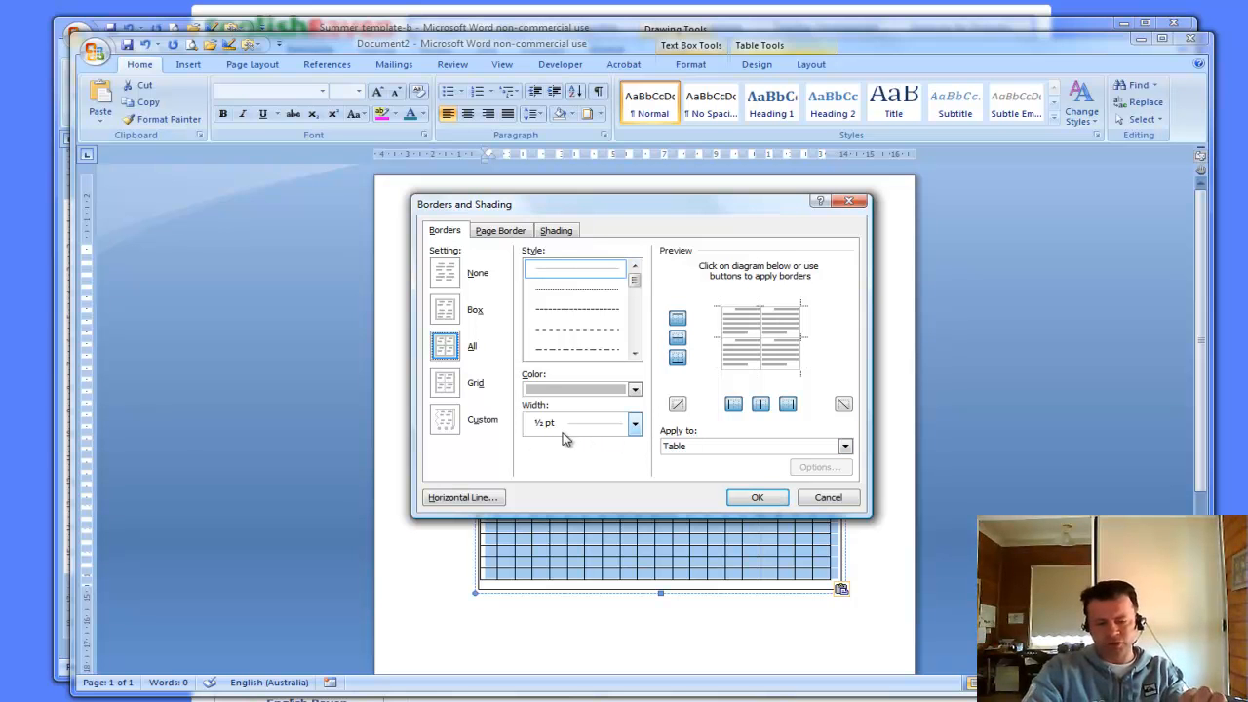
pyautogui.click(759, 498)
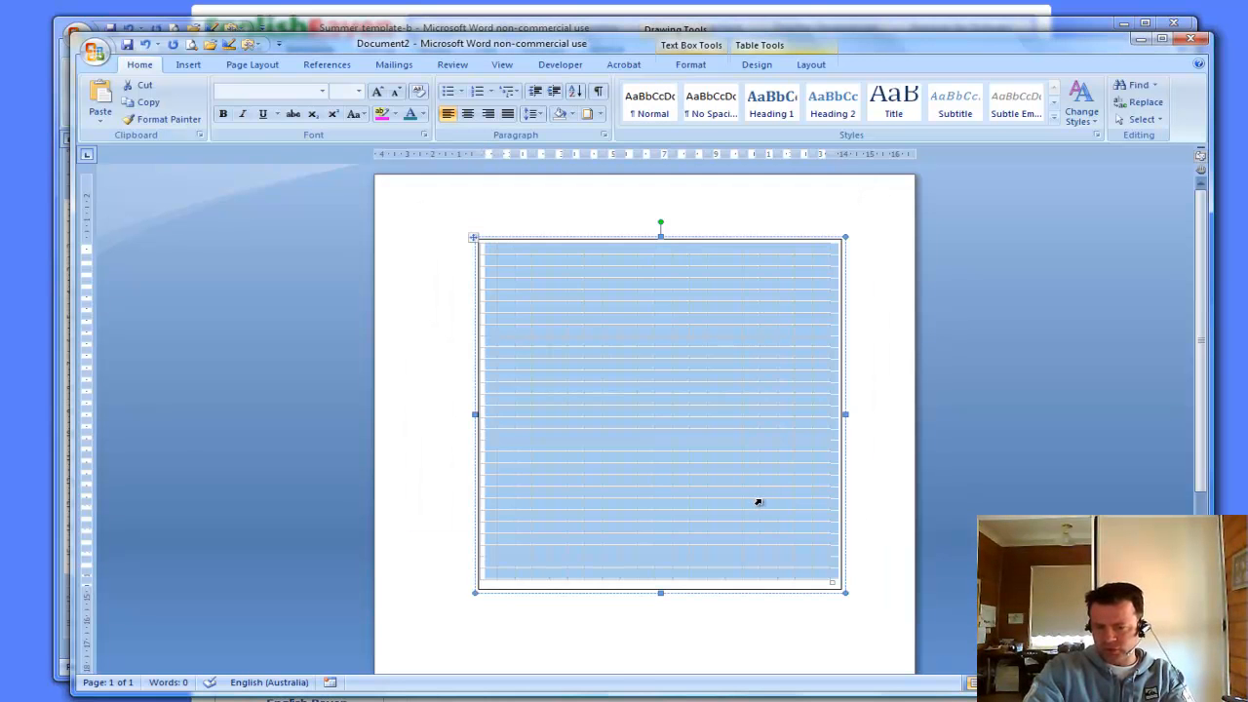
pyautogui.click(733, 261)
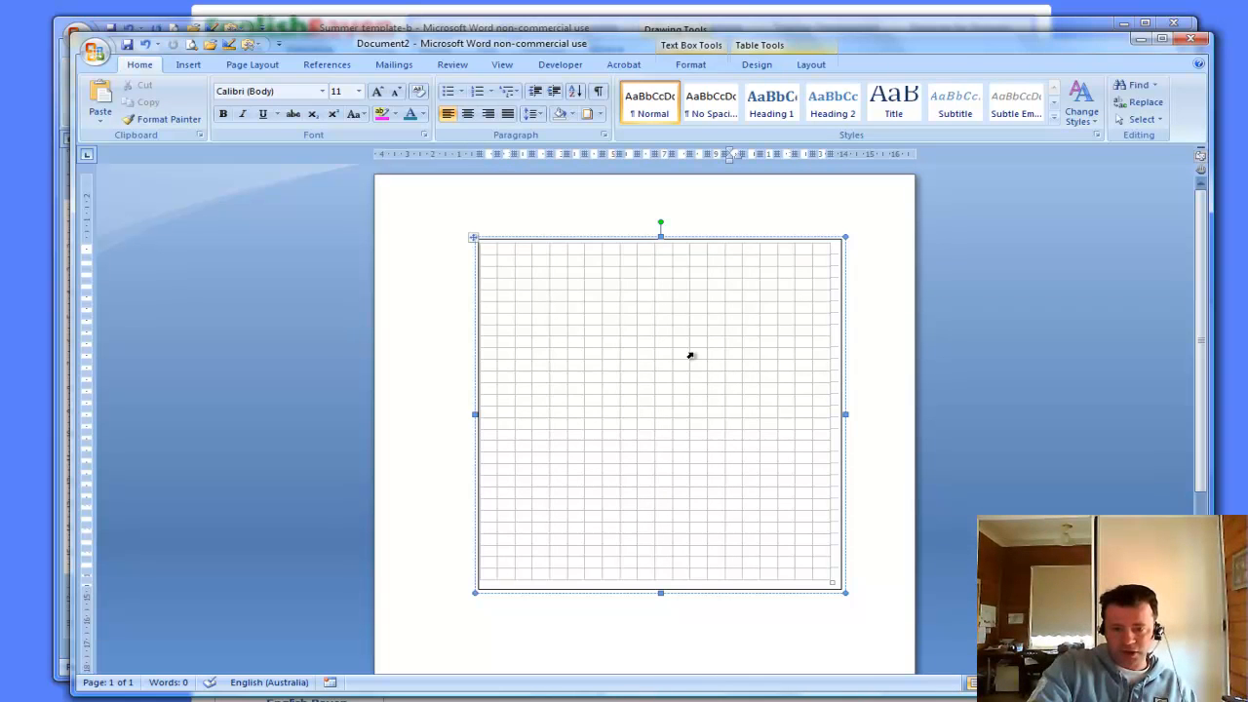
pyautogui.click(715, 344)
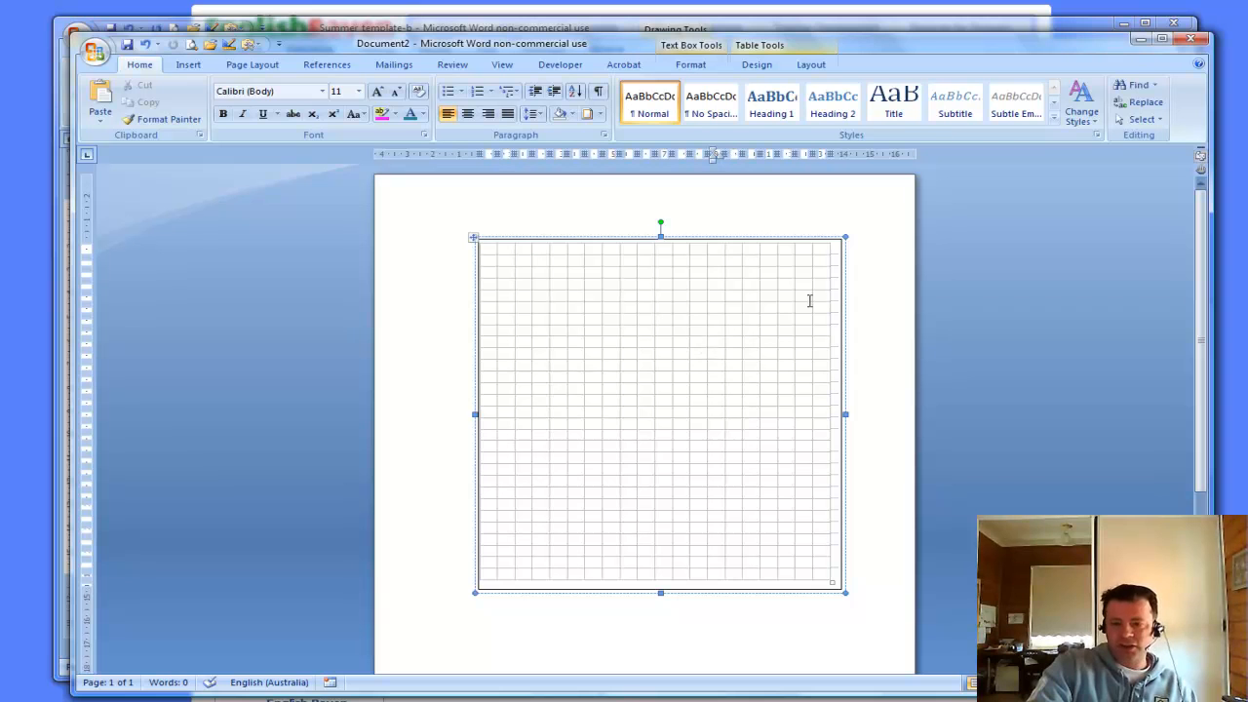
pyautogui.click(873, 298)
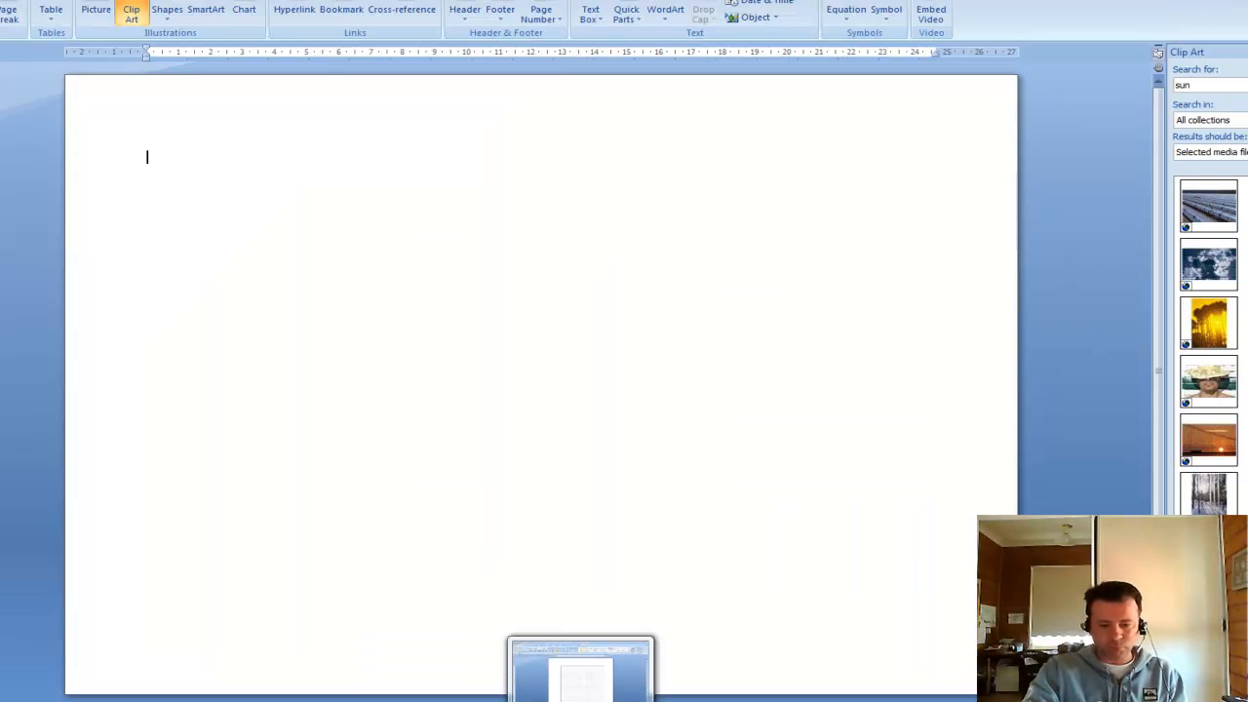
# - View the empty square in the Summer_template-b document and return to the grid in Document2
pyautogui.click(445, 698)
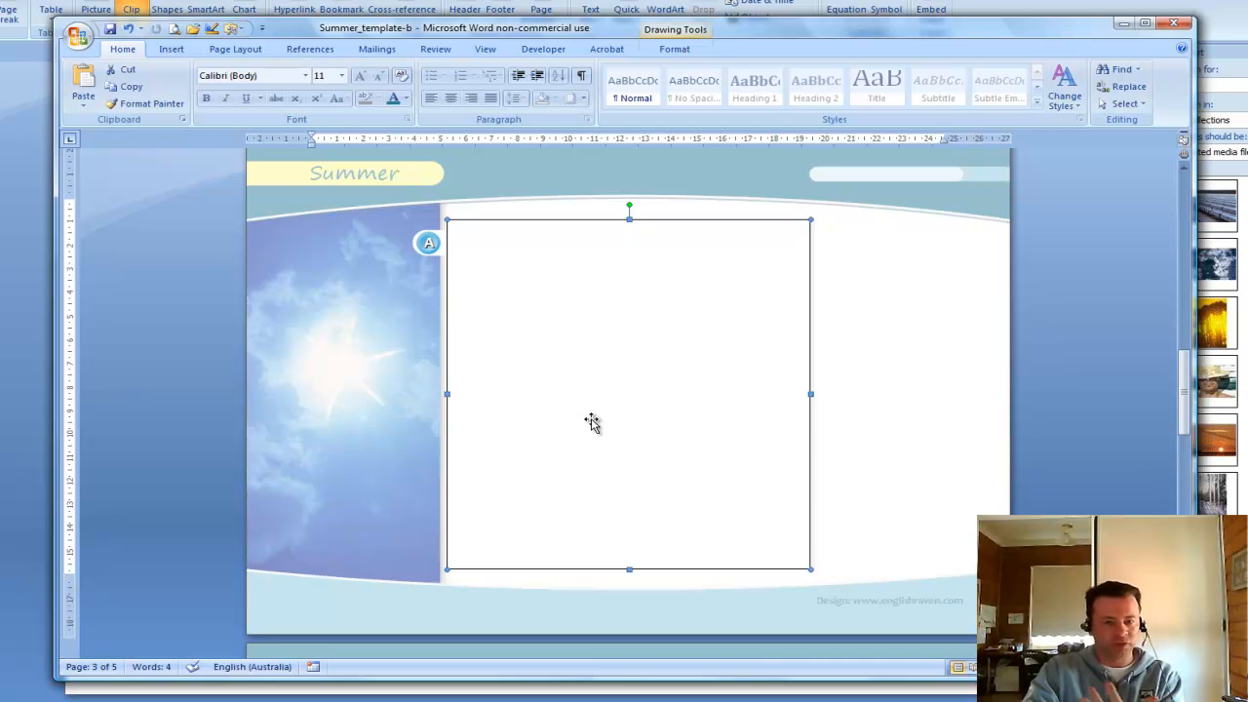
pyautogui.click(698, 700)
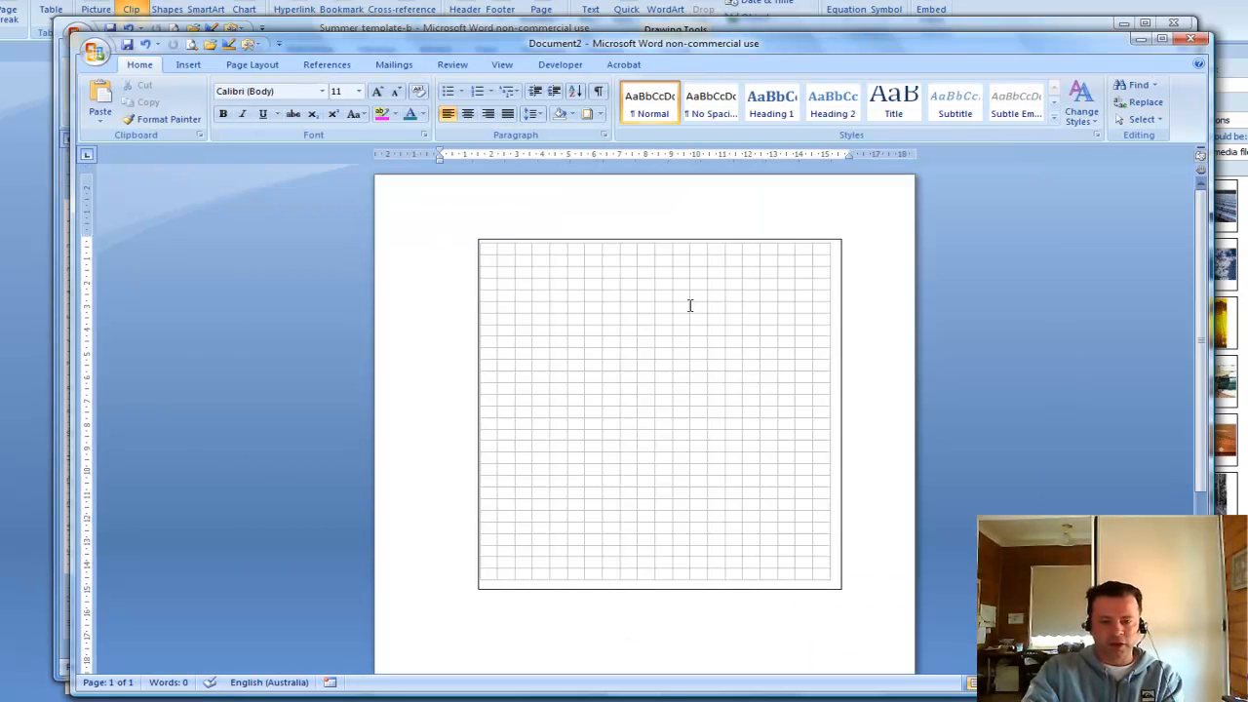
# - Remove both the fill and the outline from the text box surrounding the grid in Document2
pyautogui.click(733, 245)
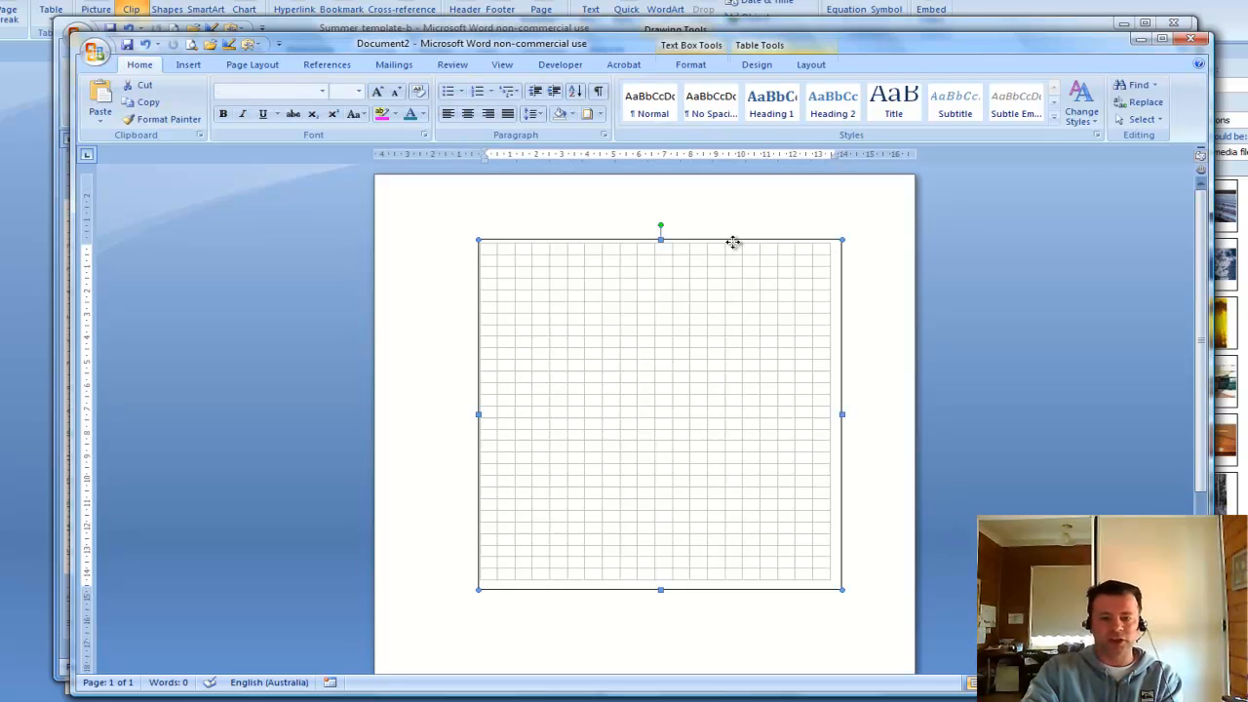
pyautogui.click(696, 66)
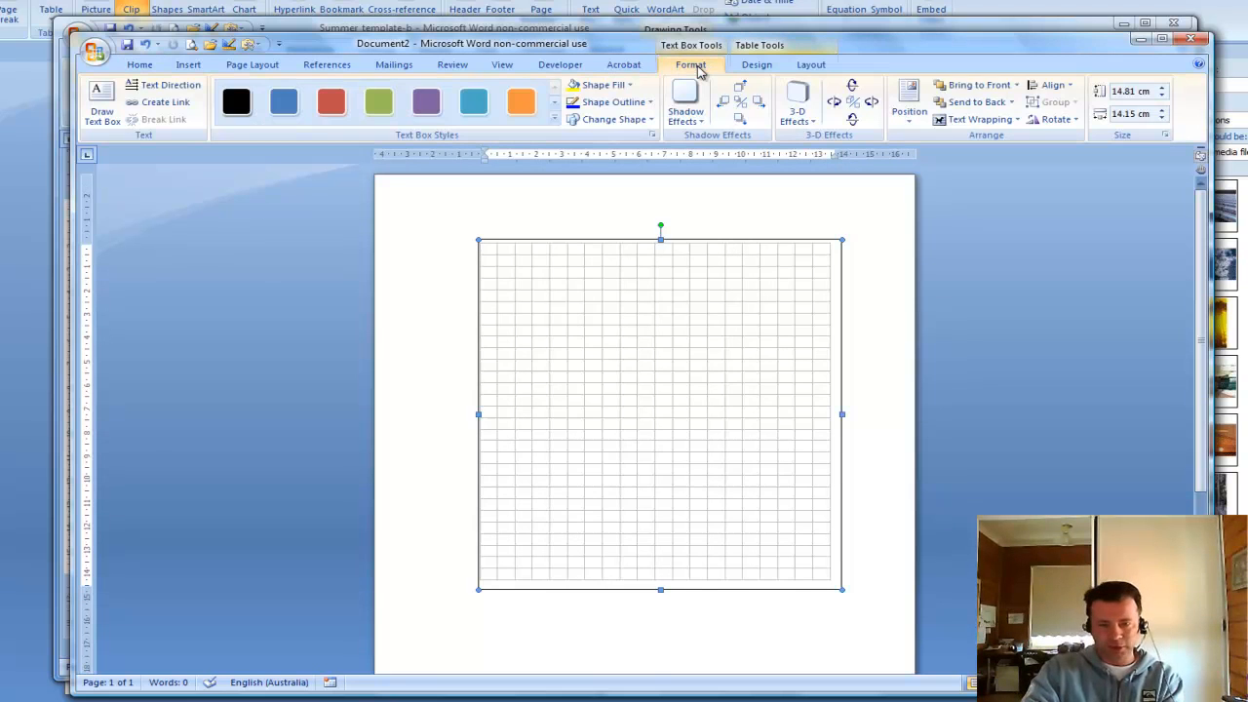
pyautogui.click(605, 85)
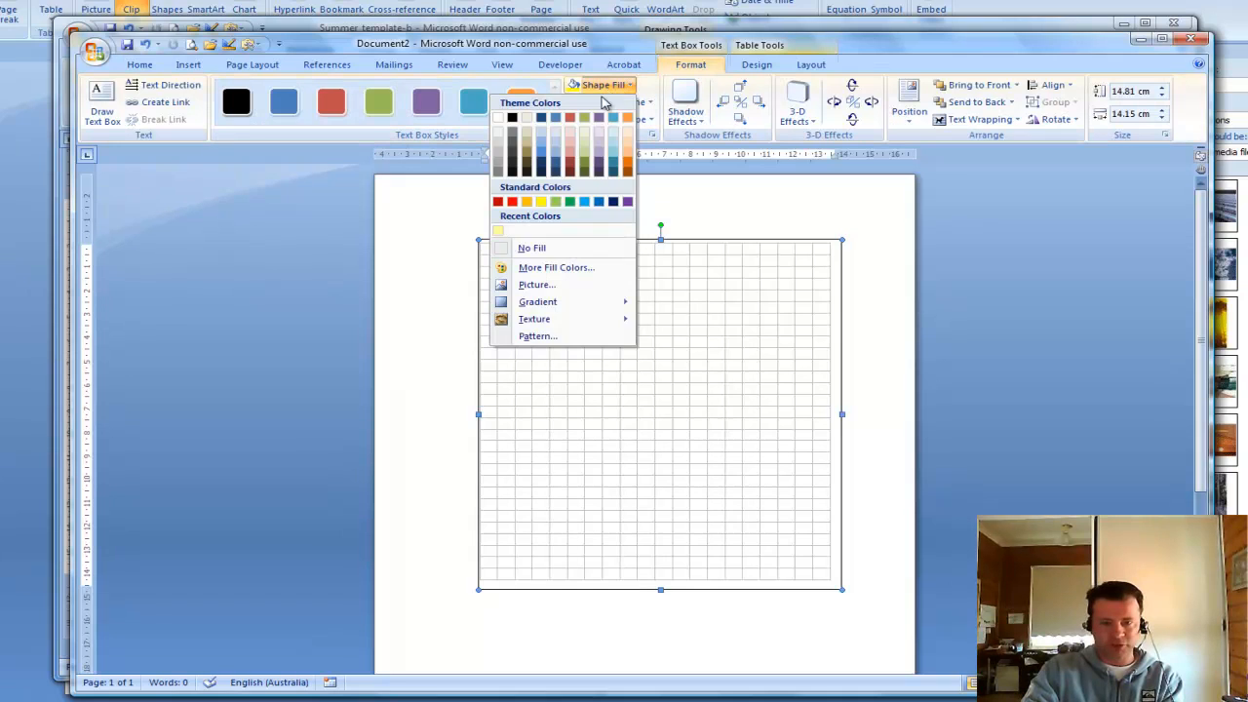
pyautogui.click(555, 249)
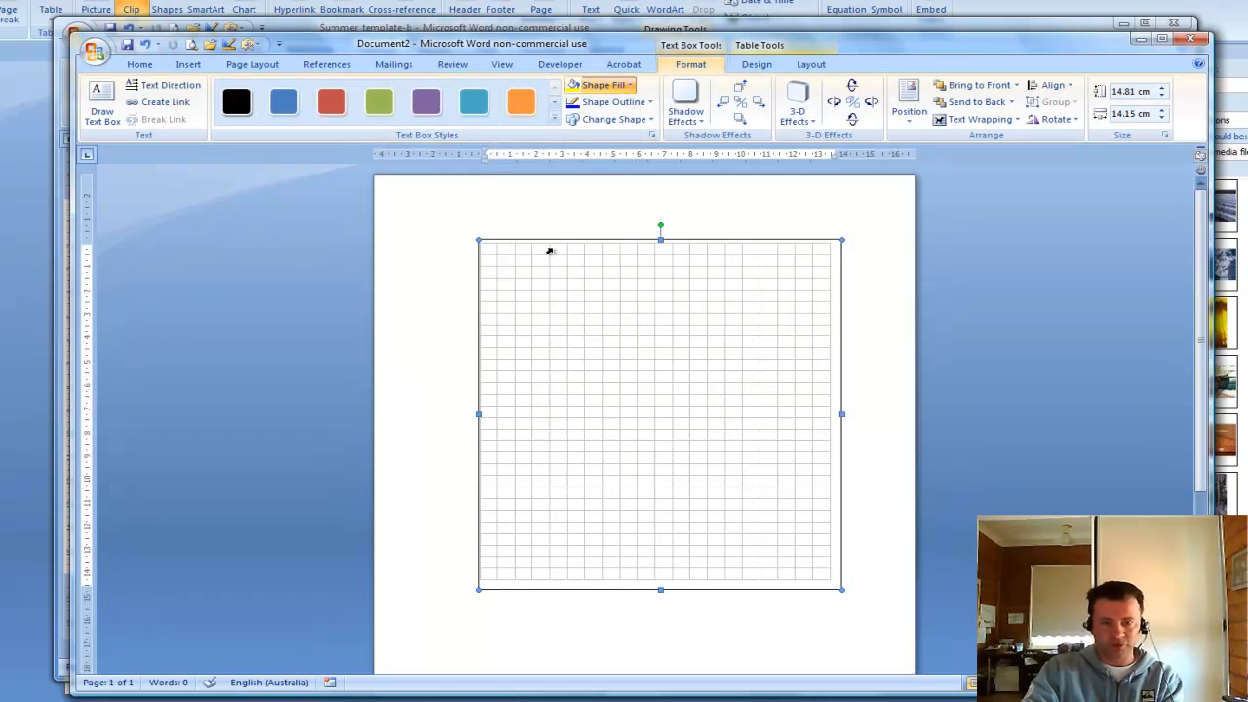
pyautogui.click(614, 121)
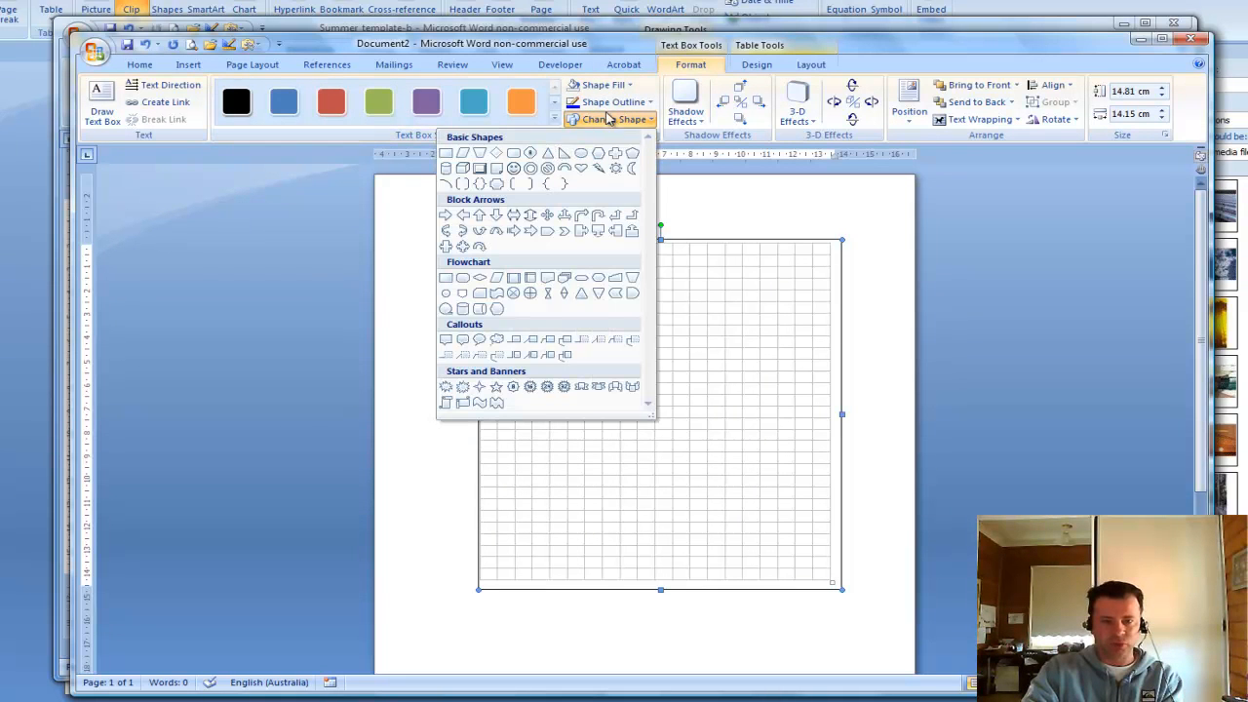
pyautogui.click(612, 102)
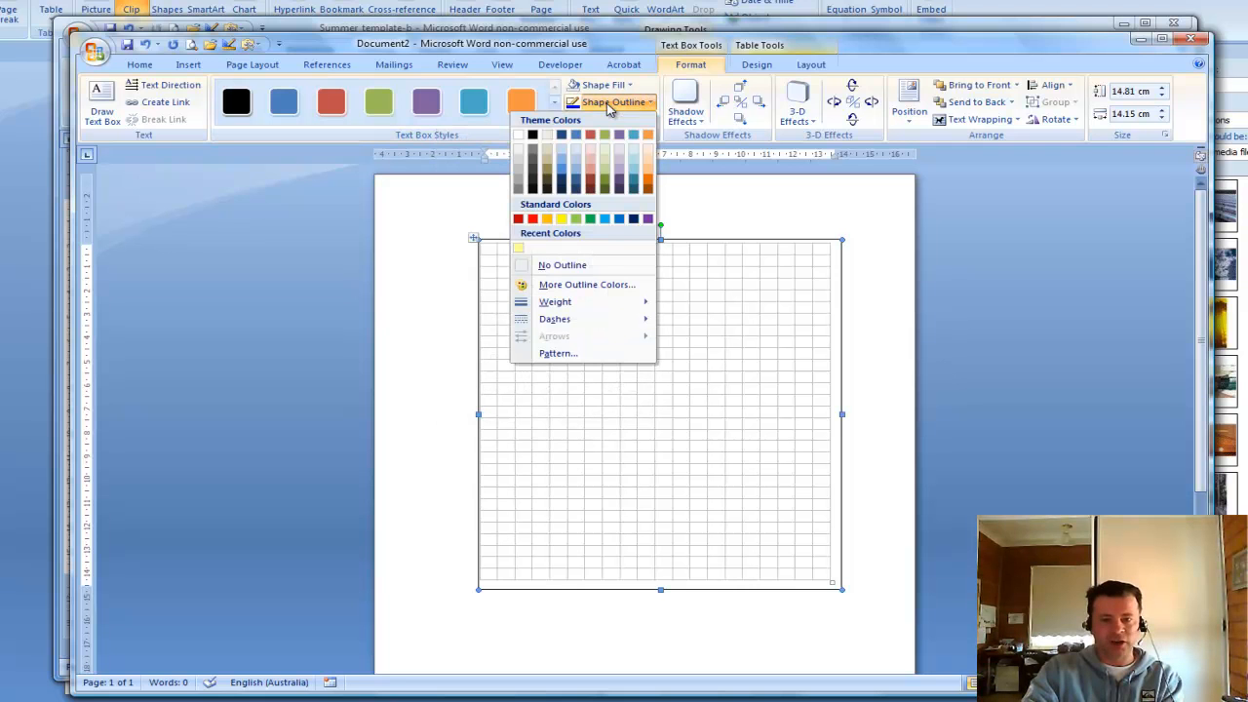
pyautogui.click(564, 265)
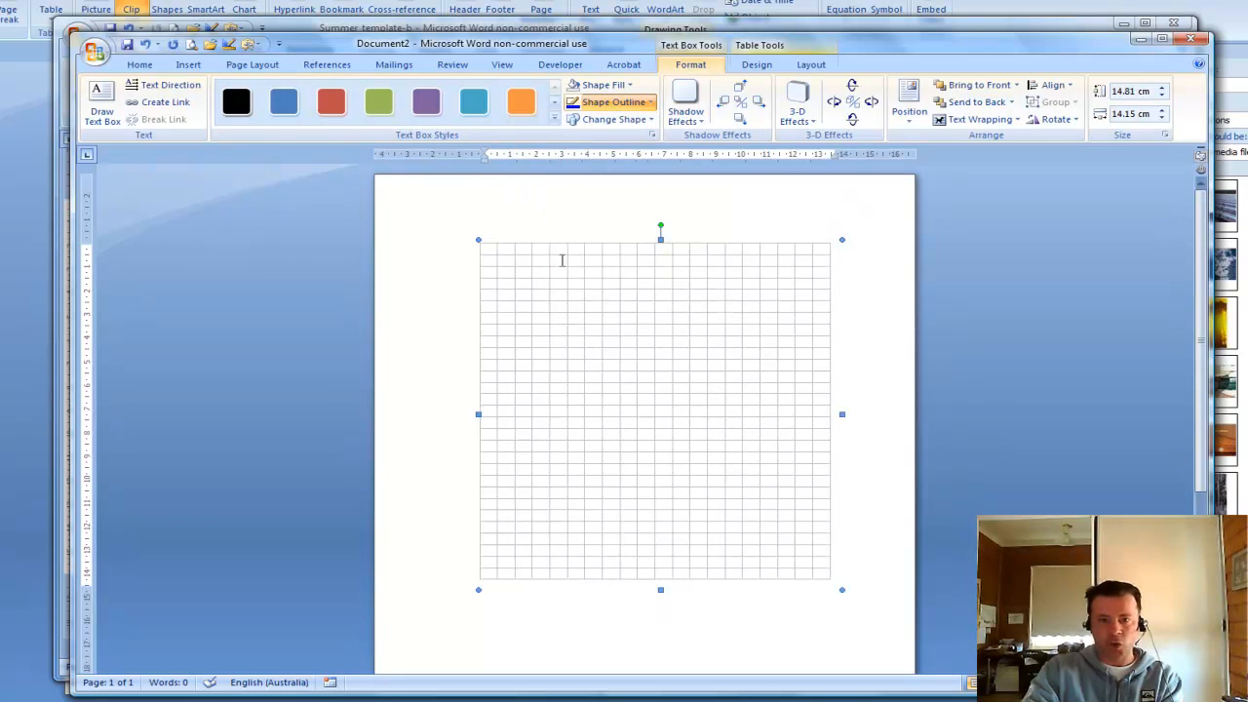
pyautogui.click(877, 326)
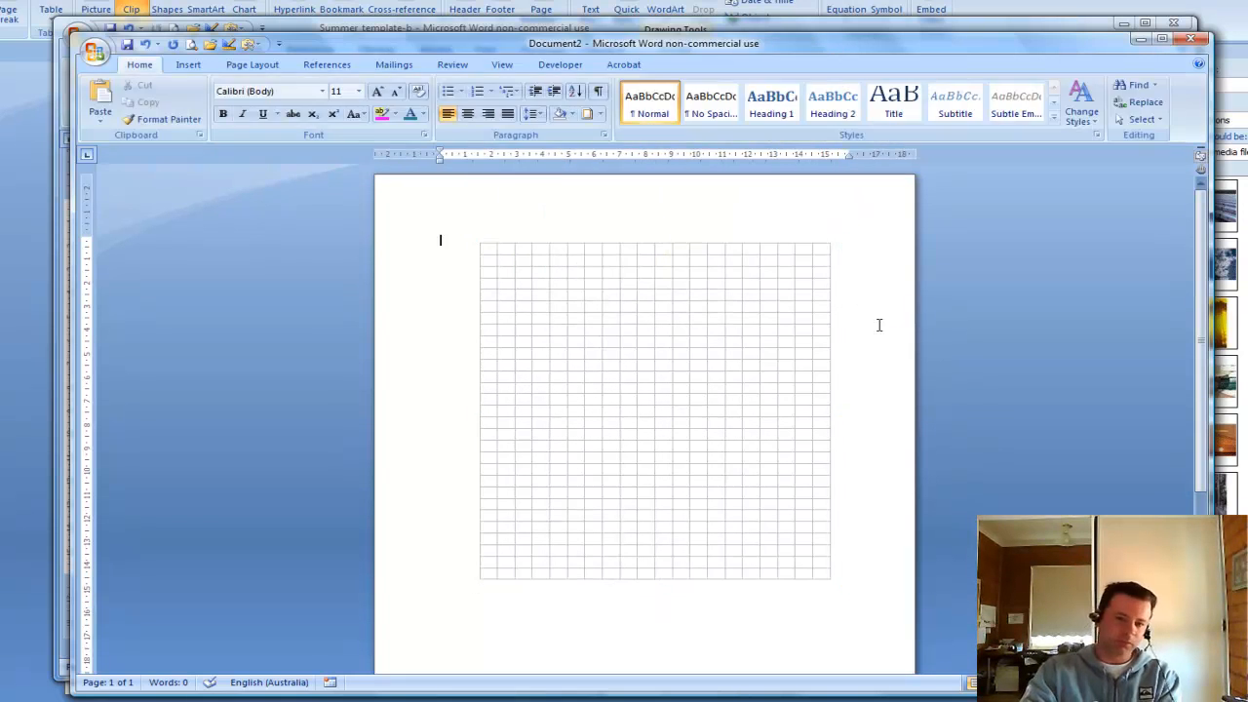
# - Select the grid's text box in Document2, then delete the empty square on page A of Summer_template-b
pyautogui.click(790, 317)
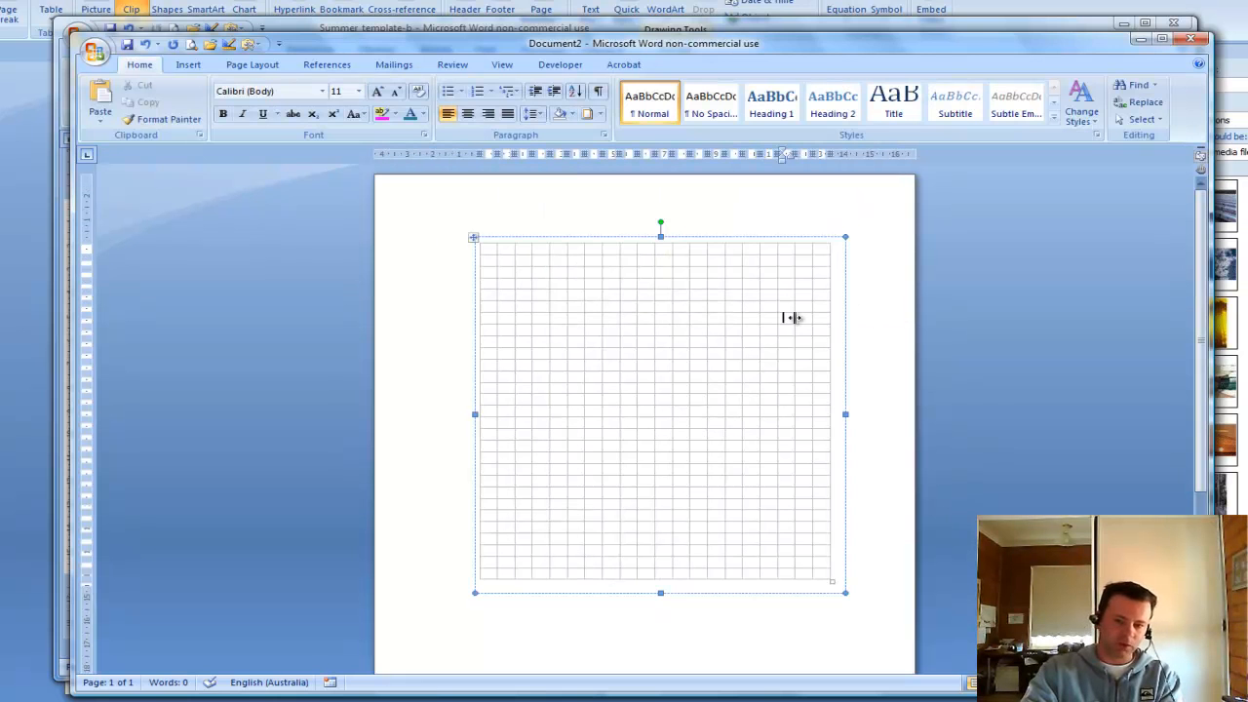
pyautogui.click(820, 240)
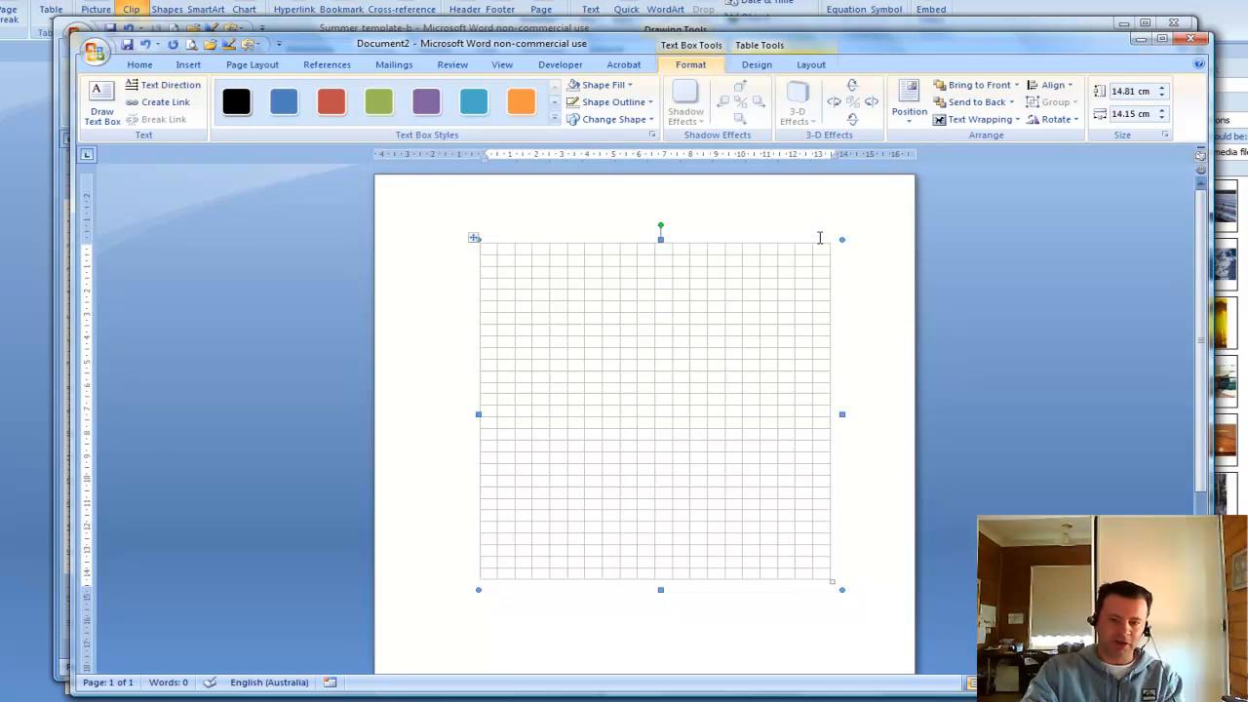
pyautogui.click(137, 66)
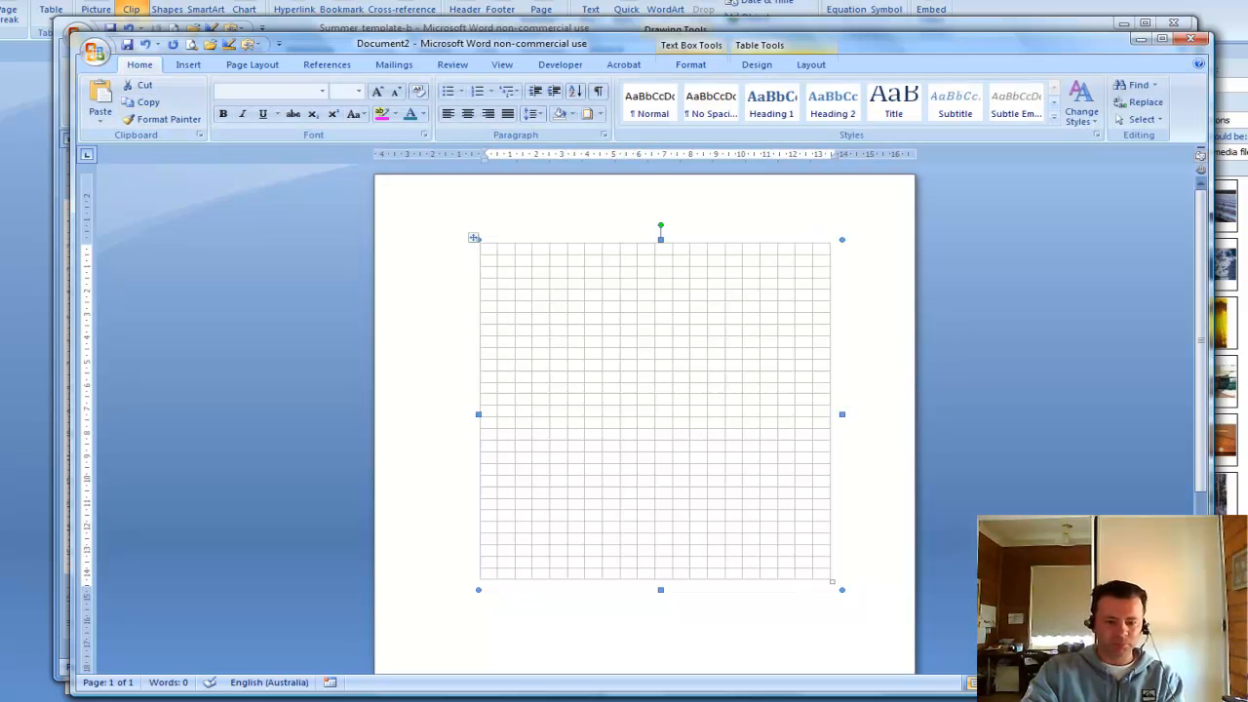
pyautogui.click(446, 699)
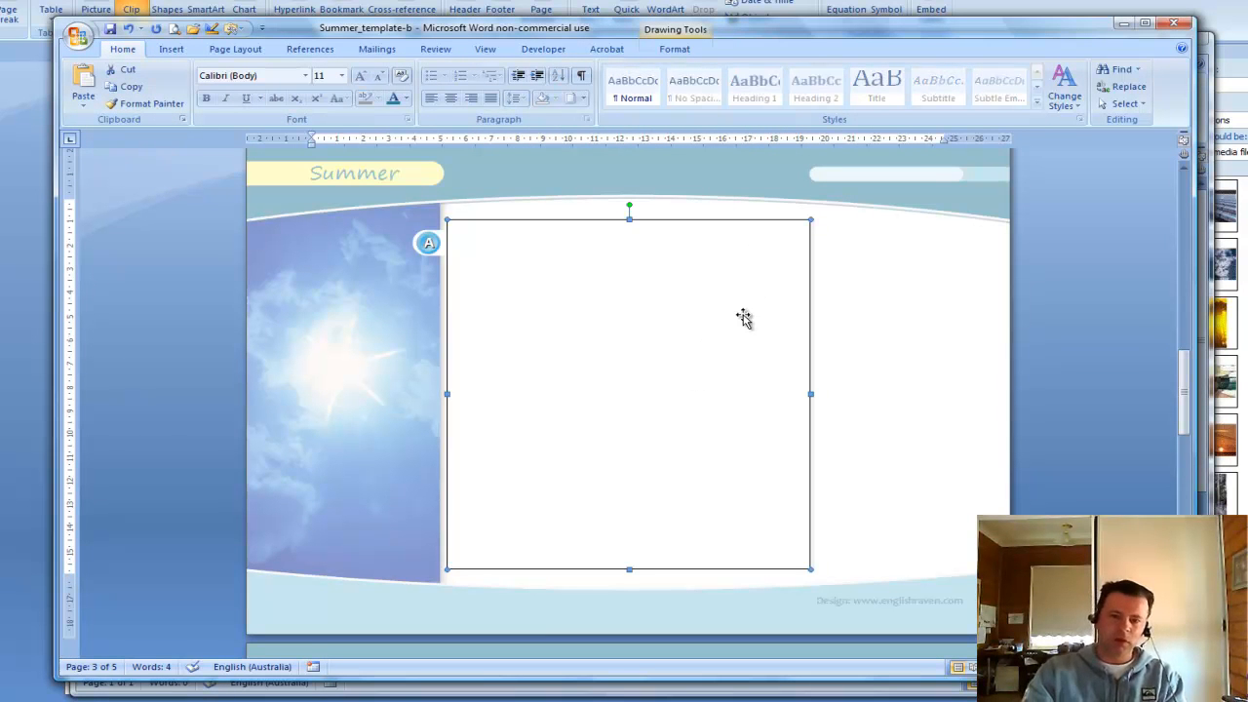
pyautogui.press('Delete')
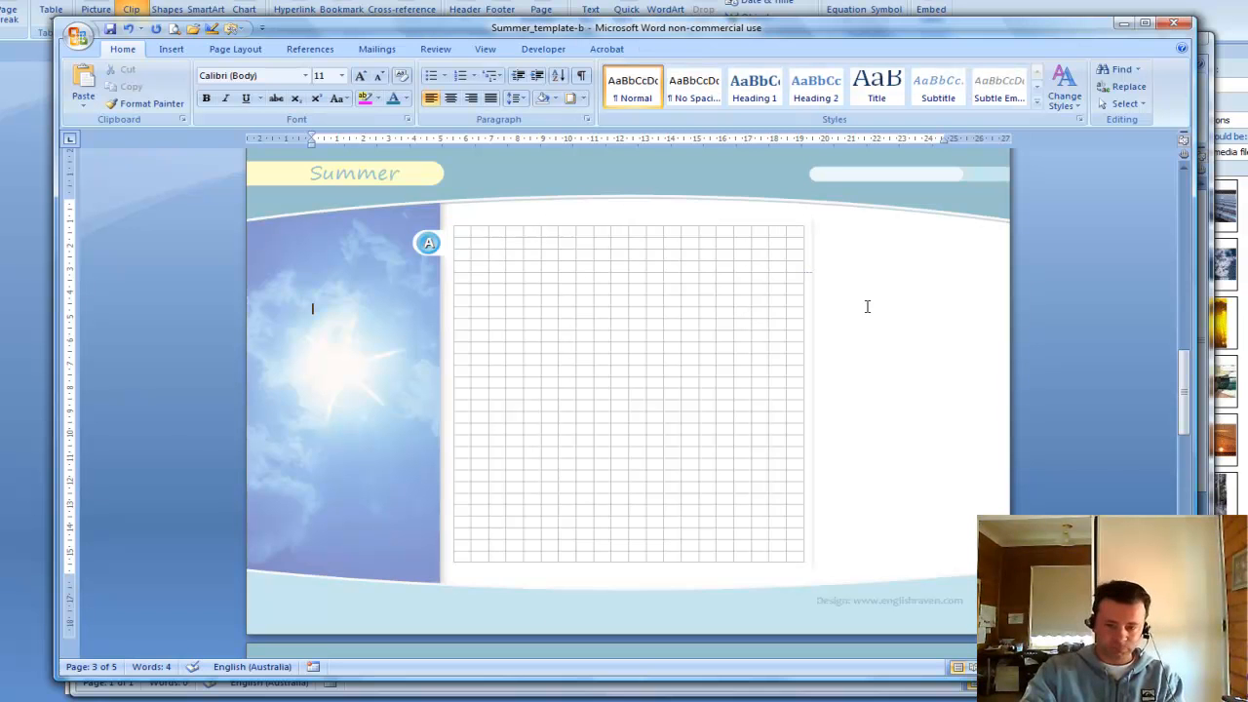
# - Try moving the page A grid's text box up and to the right, and undo the move
pyautogui.scroll(-6, 853, 336)
pyautogui.scroll(5, 853, 335)
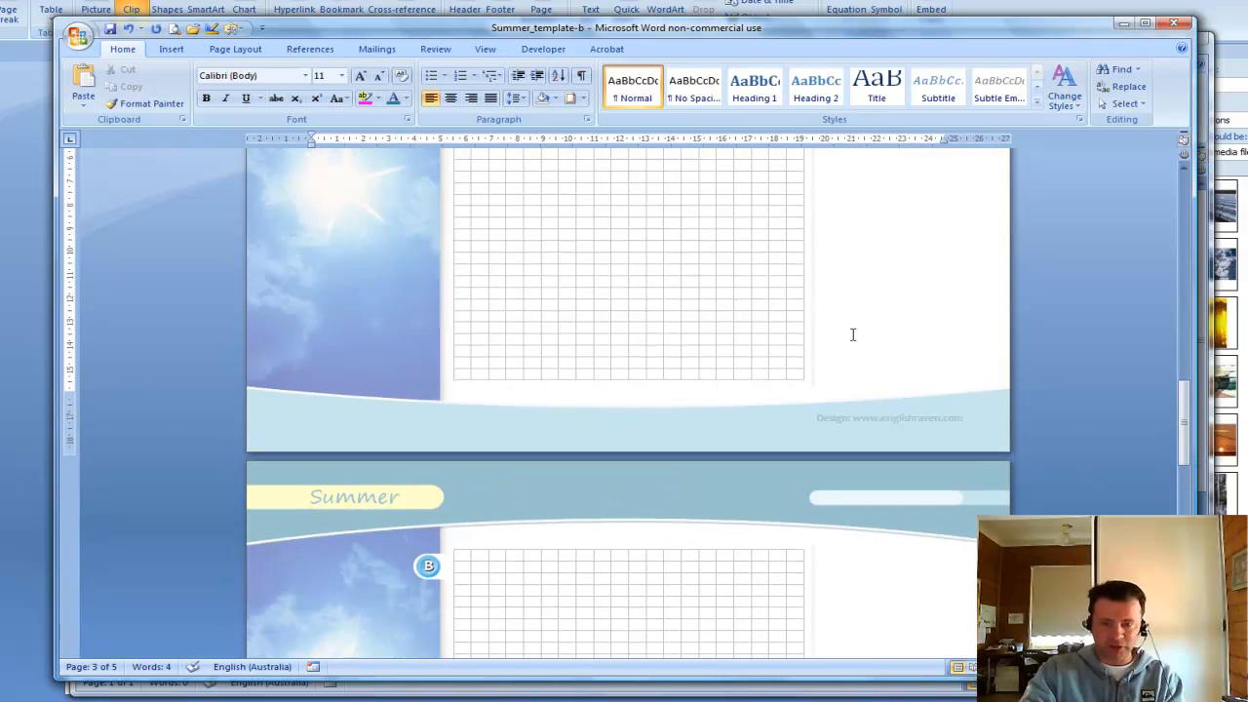
pyautogui.scroll(1, 853, 334)
pyautogui.click(733, 270)
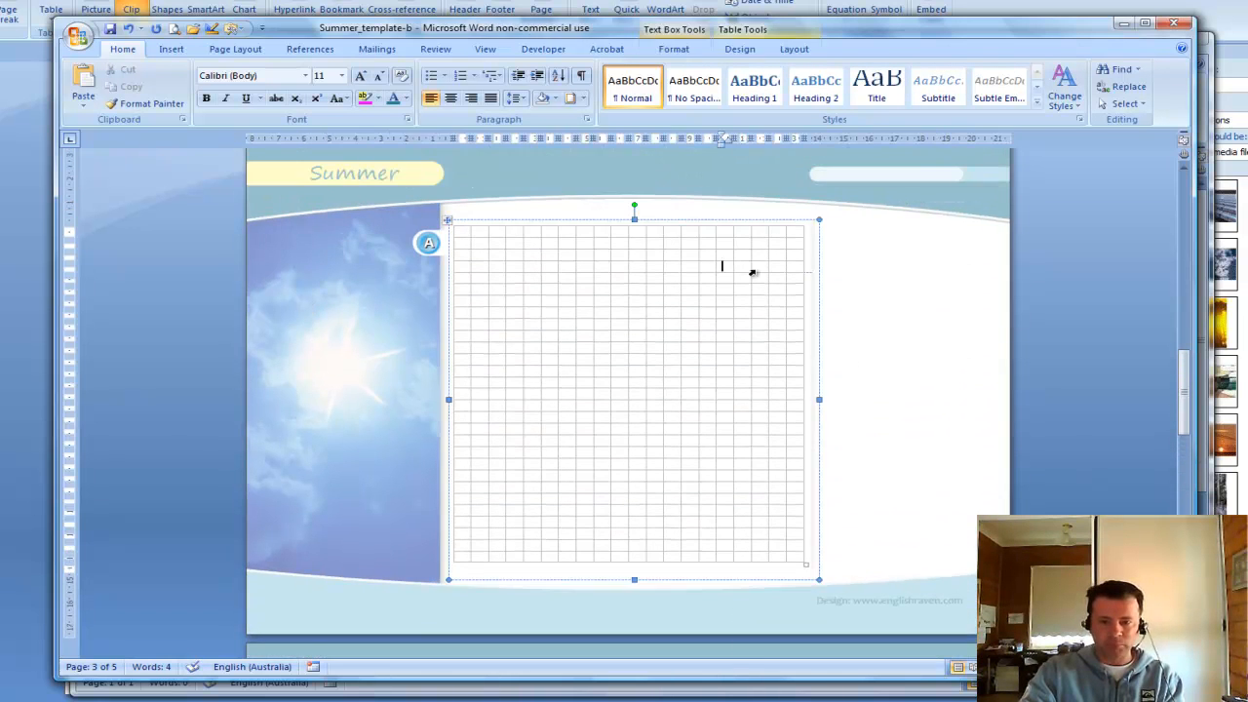
pyautogui.click(844, 284)
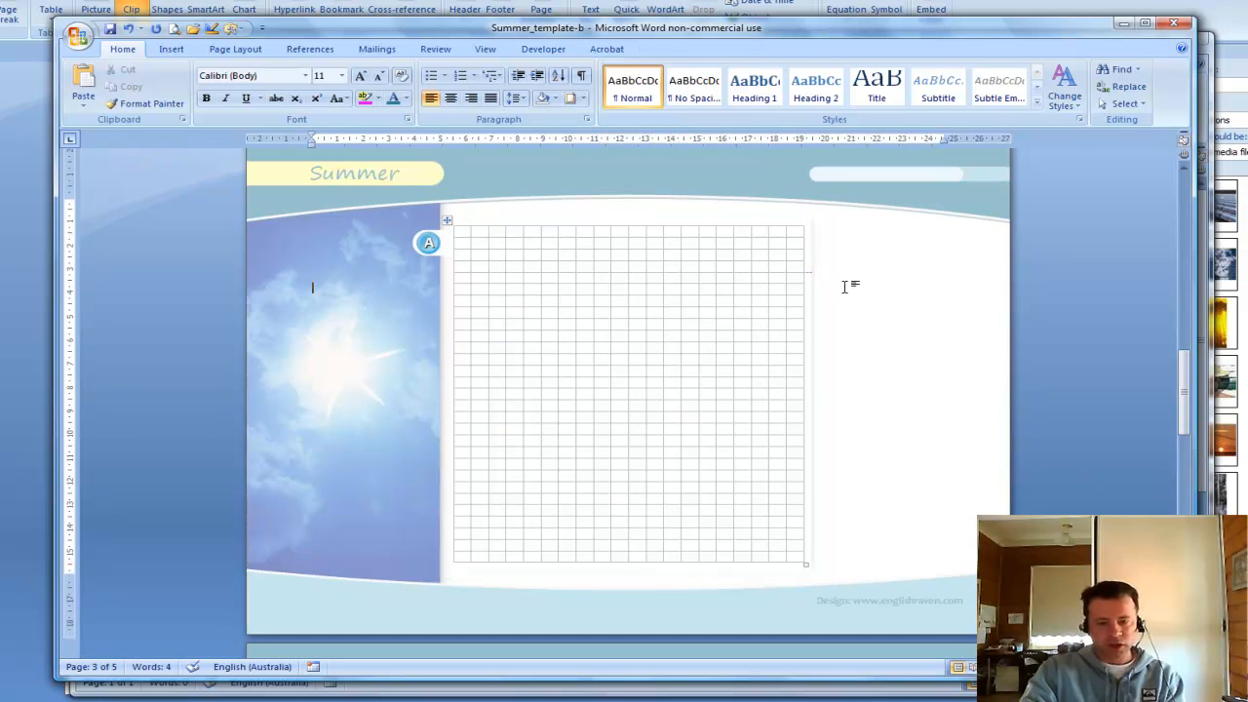
pyautogui.click(726, 270)
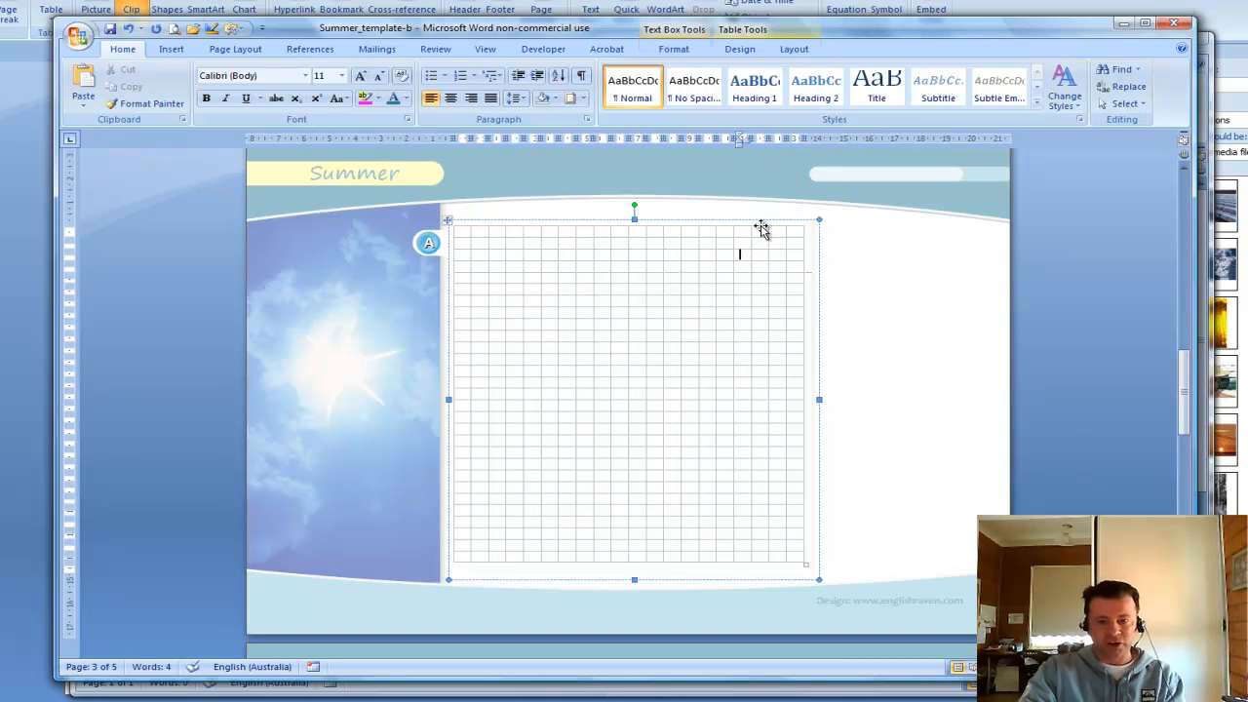
pyautogui.moveTo(764, 223); pyautogui.dragTo(870, 200)
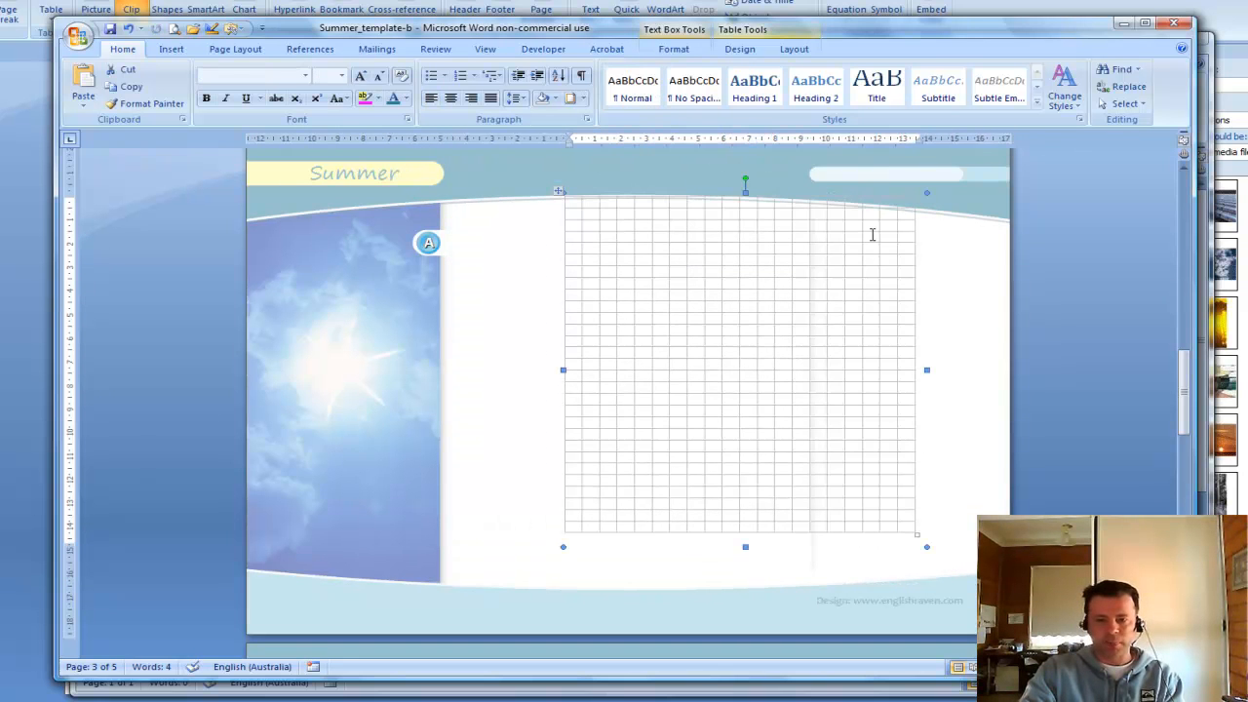
pyautogui.click(873, 237)
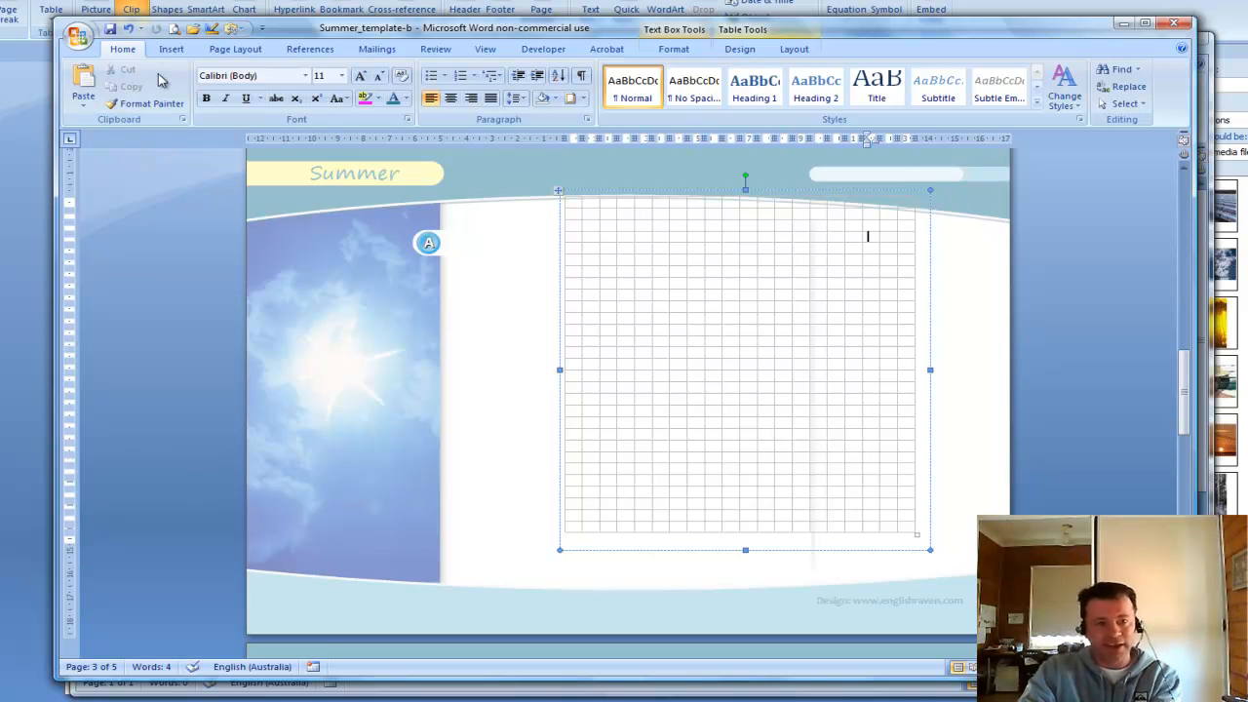
pyautogui.click(132, 32)
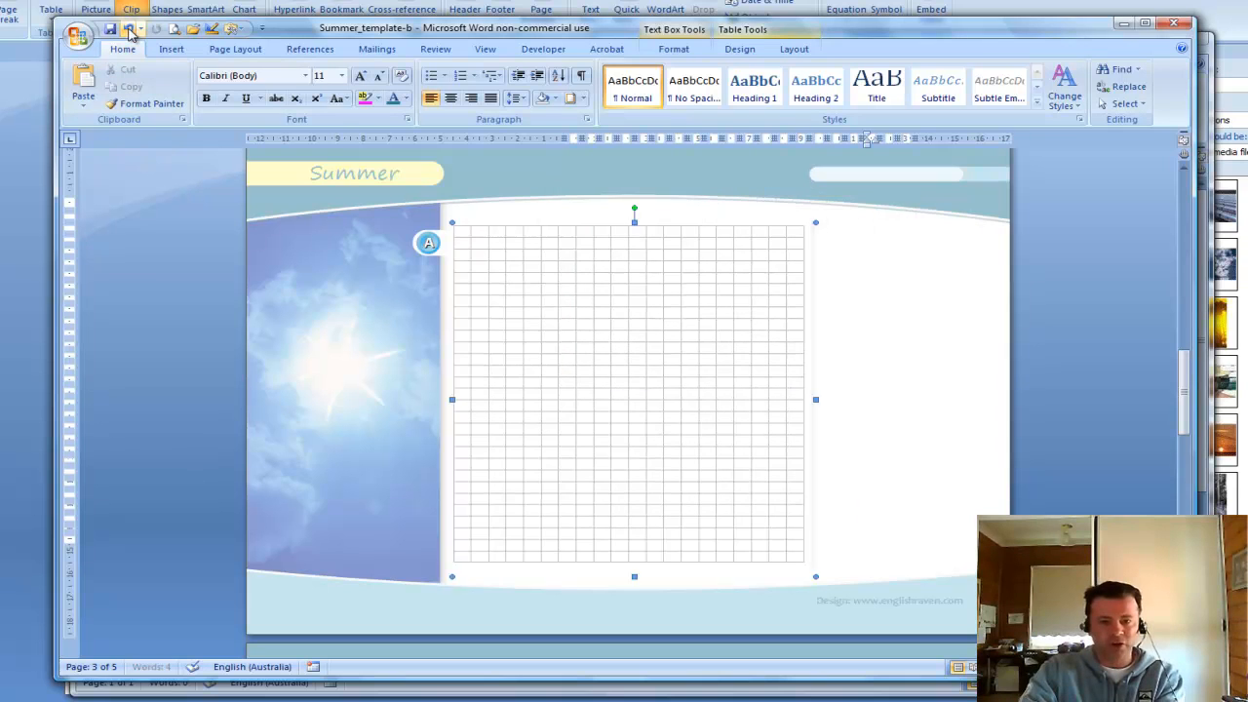
# - Examine the grids on pages A and B of the Summer template, ending at page A
pyautogui.click(887, 346)
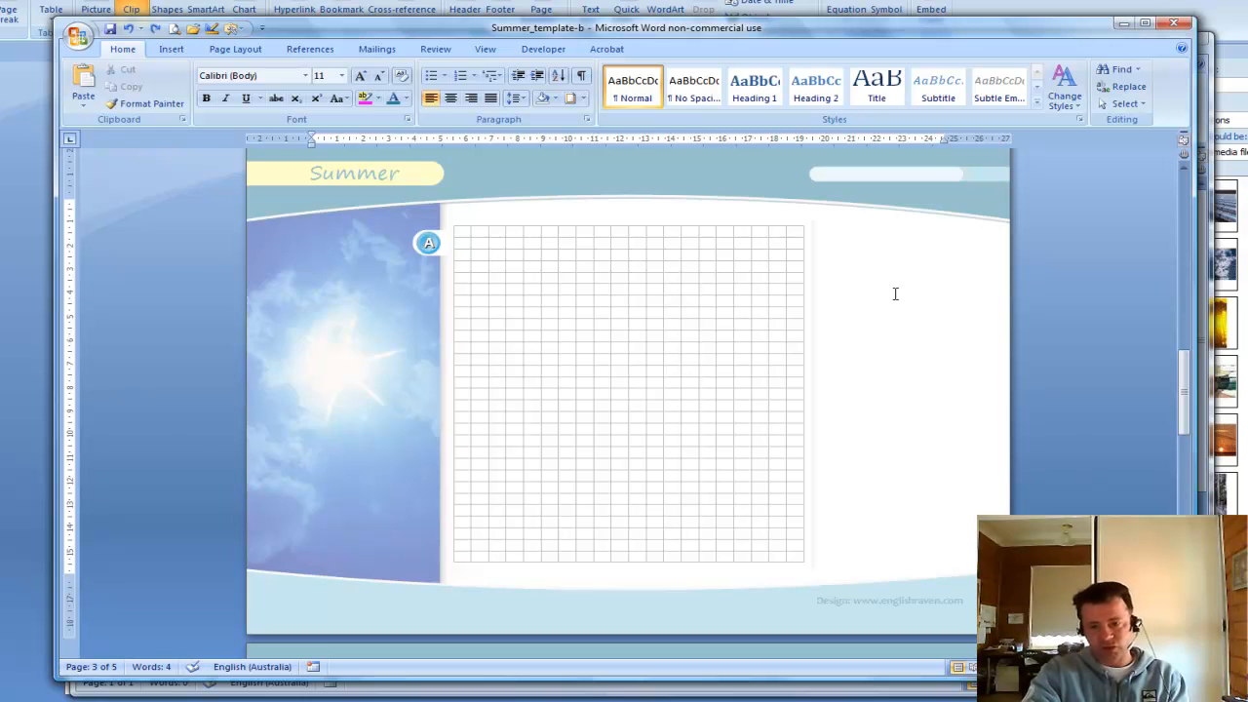
pyautogui.click(890, 331)
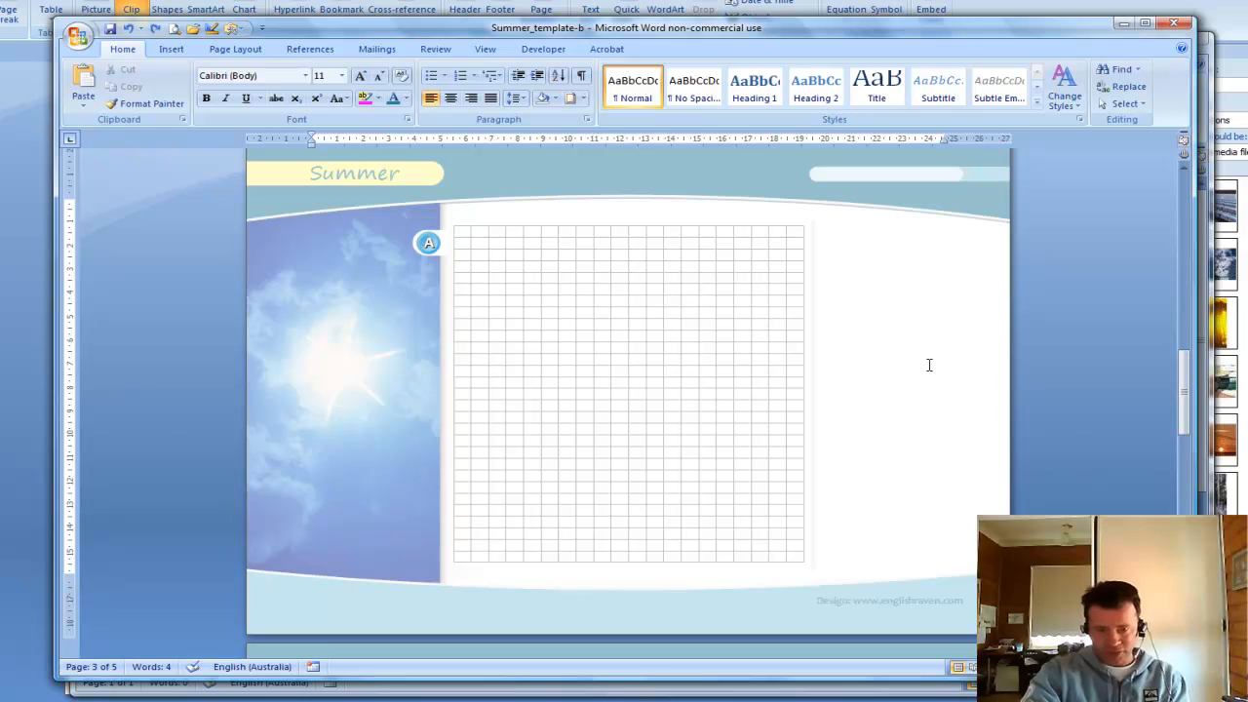
pyautogui.scroll(-3, 921, 365)
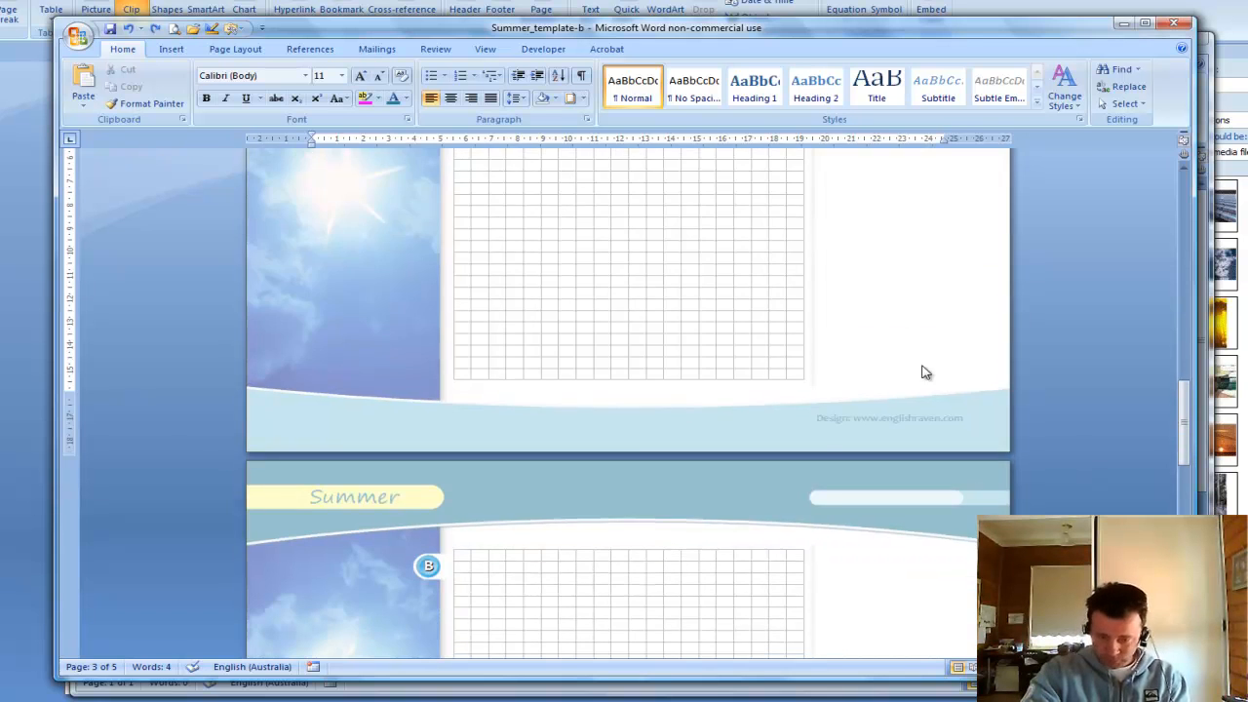
pyautogui.scroll(-4, 921, 364)
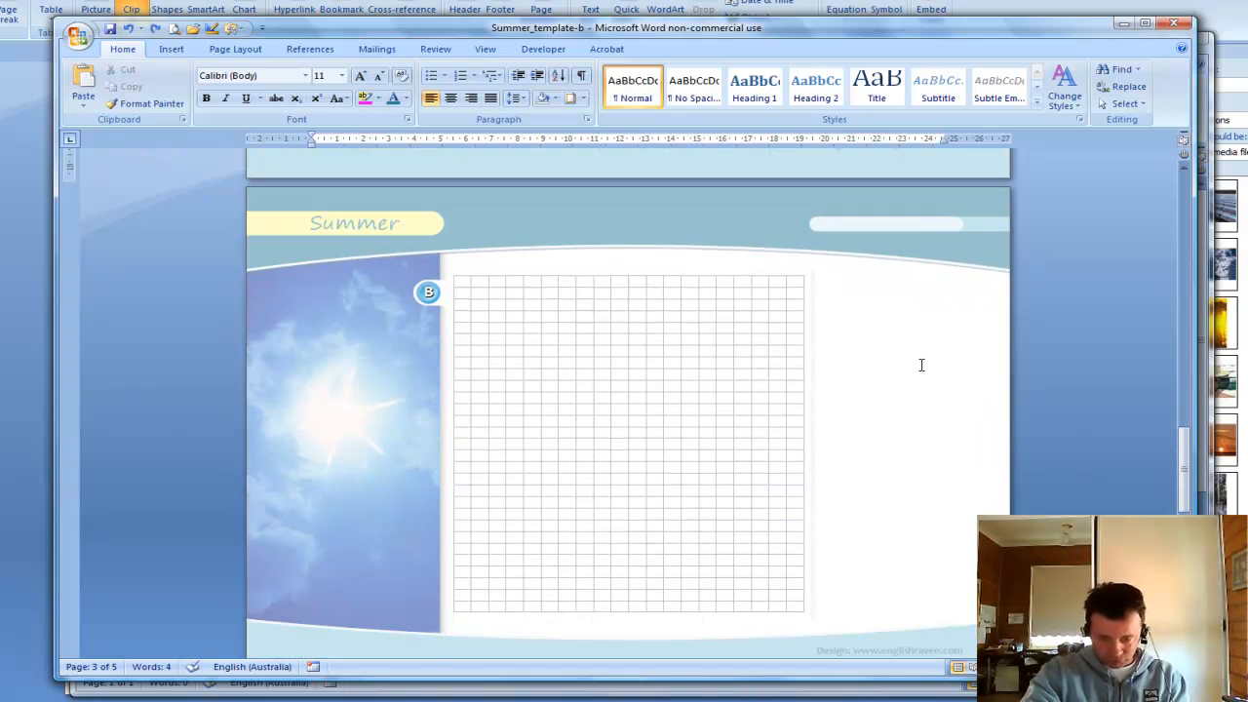
pyautogui.scroll(7, 922, 365)
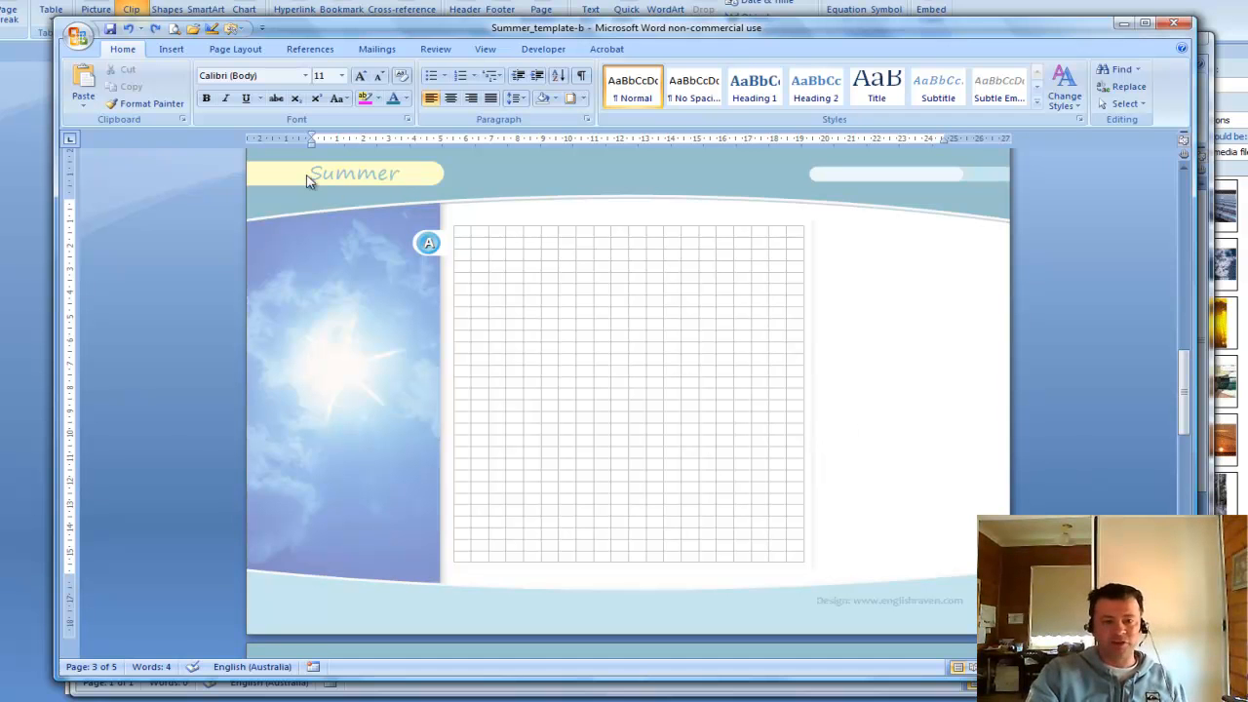
# - Draw a rectangle about 4.65 cm high and 4.22 cm wide over the page A grid's upper-left corner, and delete it
pyautogui.click(177, 50)
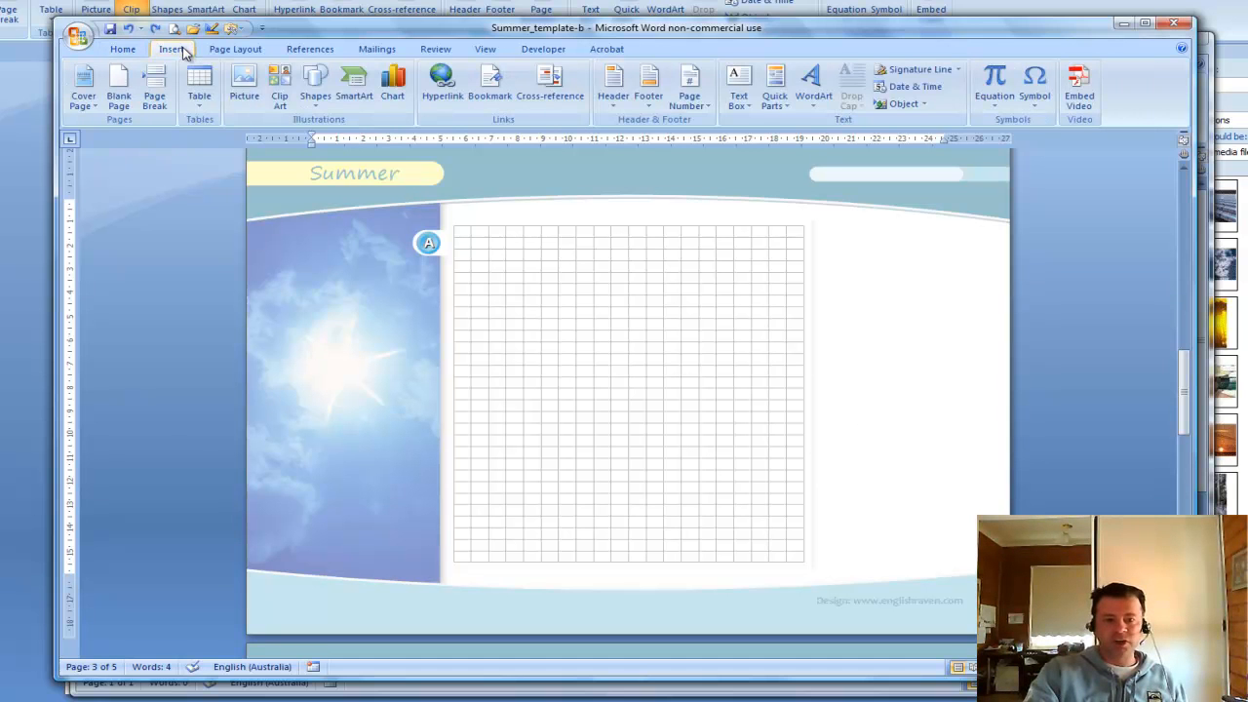
pyautogui.click(315, 86)
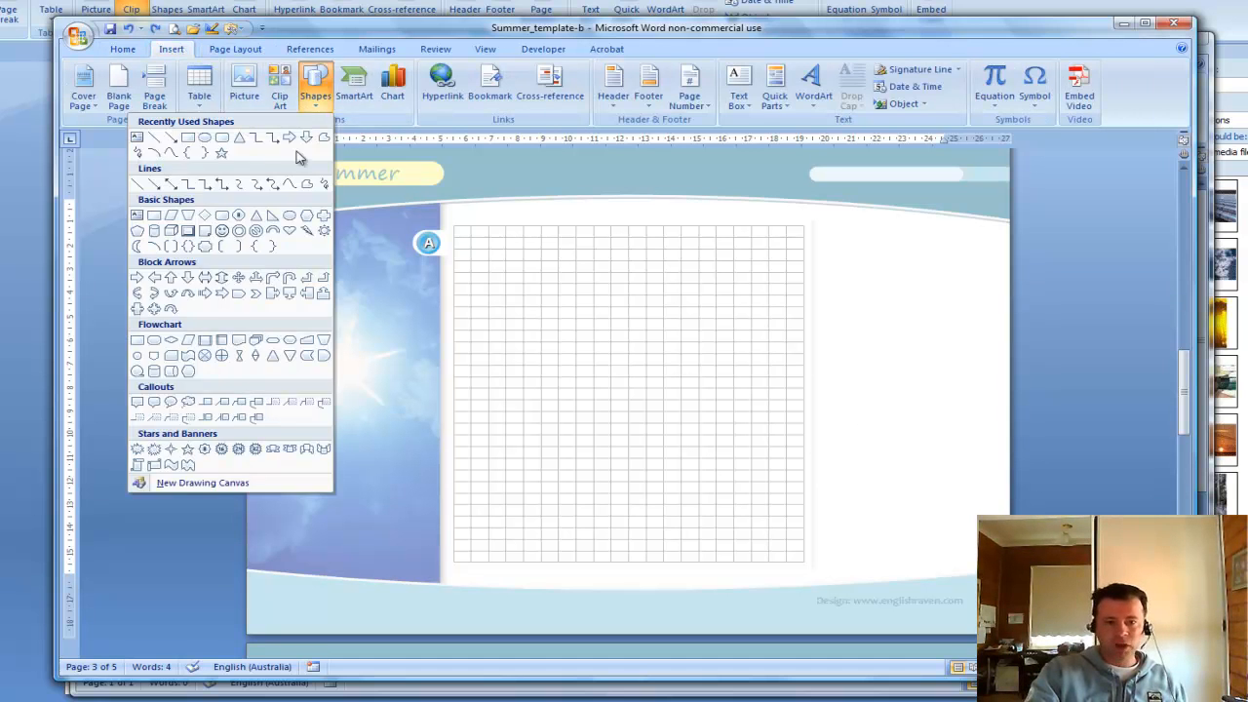
pyautogui.click(187, 139)
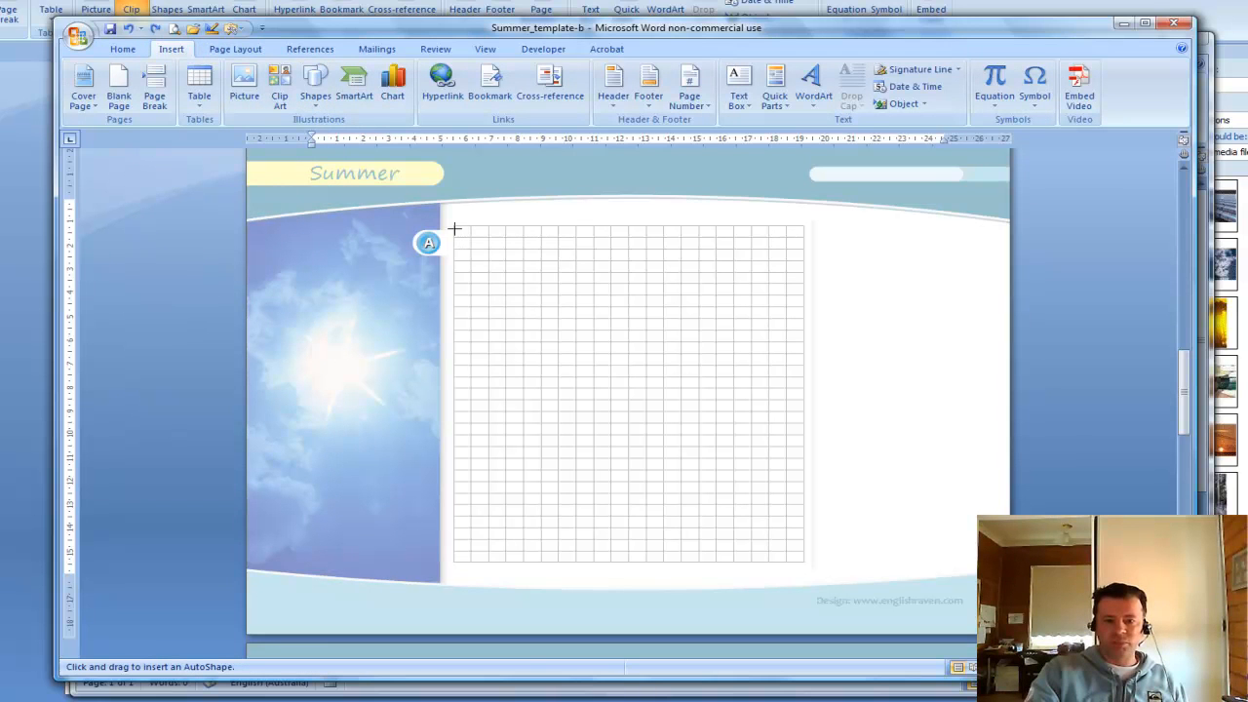
pyautogui.moveTo(453, 224)
pyautogui.mouseDown()
pyautogui.moveTo(529, 243)
pyautogui.moveTo(560, 286)
pyautogui.moveTo(561, 332)
pyautogui.mouseUp()
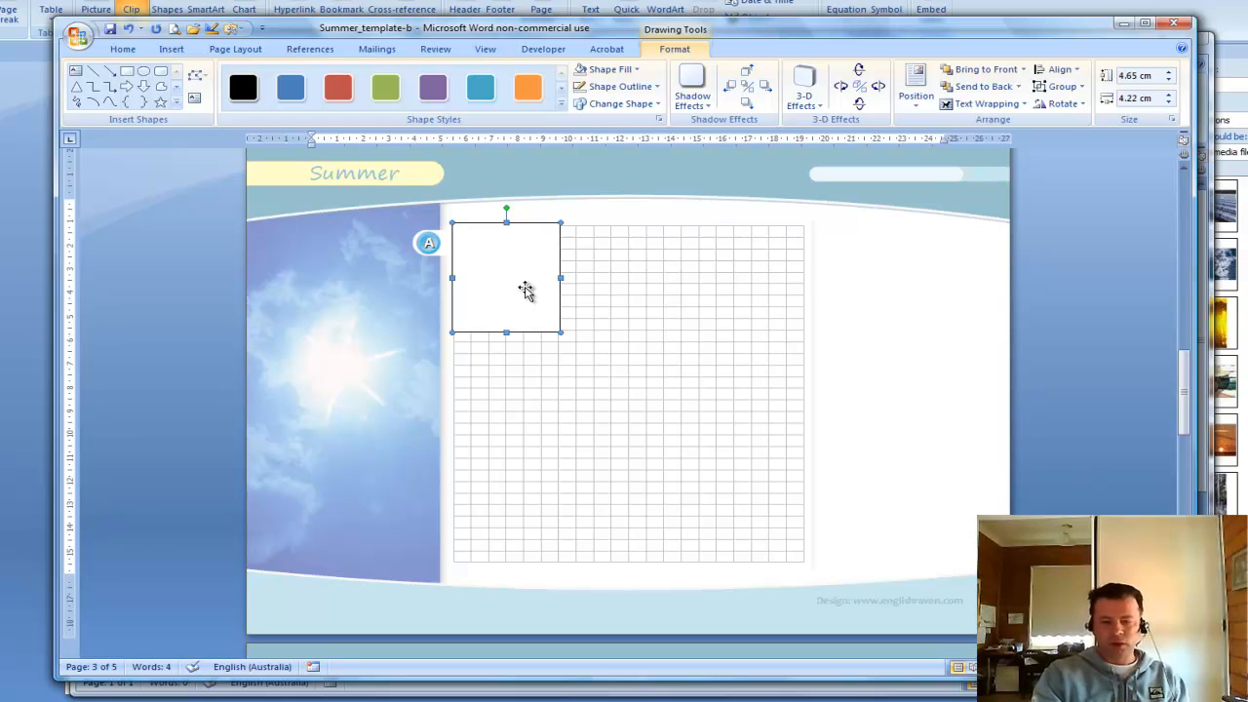
pyautogui.press('Delete')
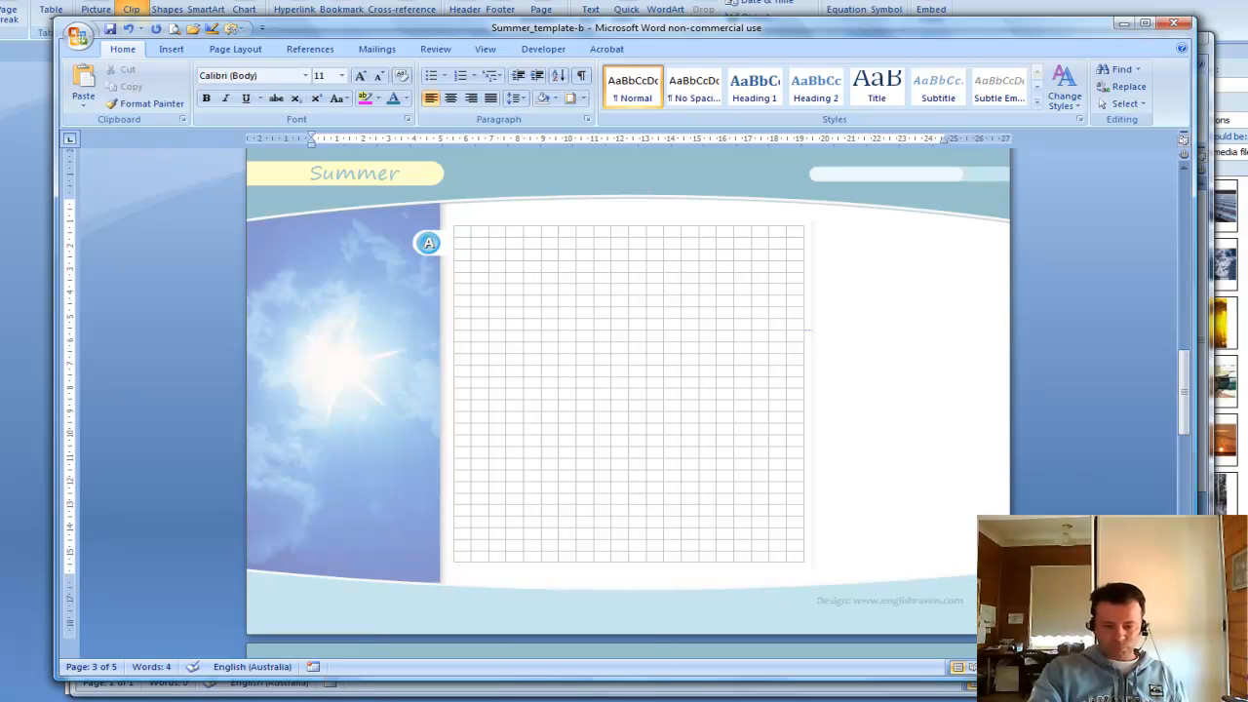
# - Close Document2 and Document1 without saving their changes
pyautogui.click(310, 700)
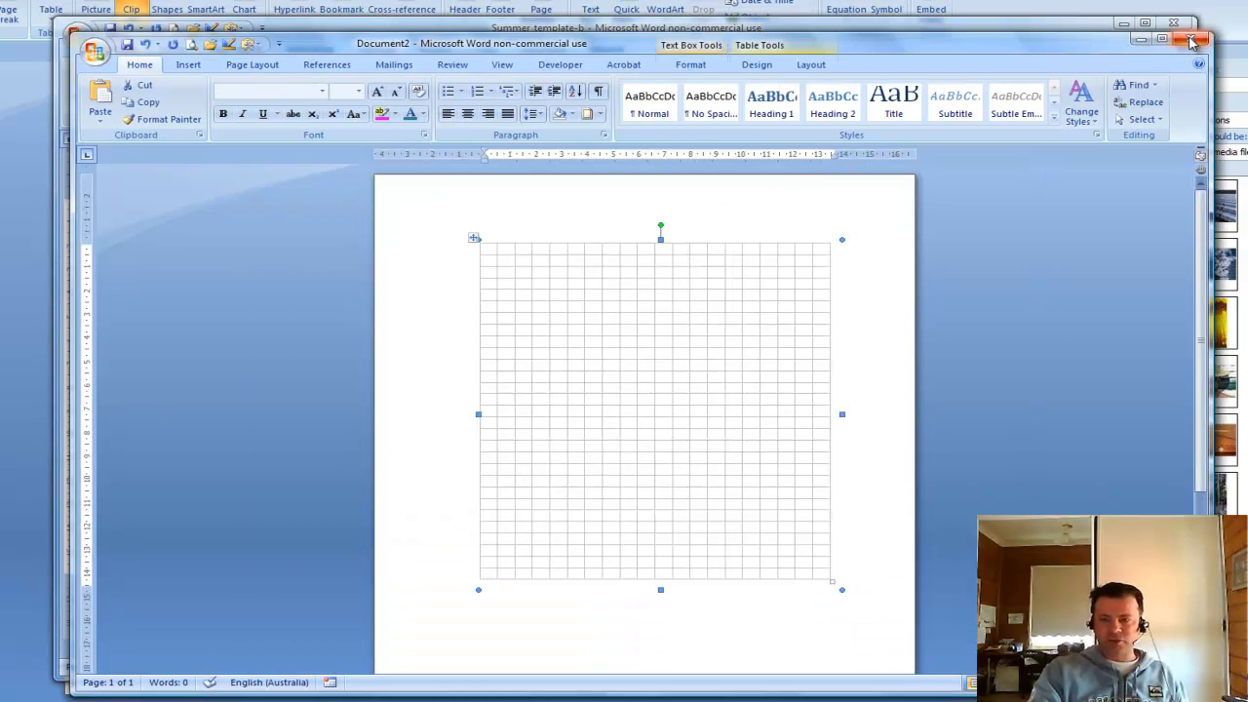
pyautogui.hotkey('ctrl', 'w')
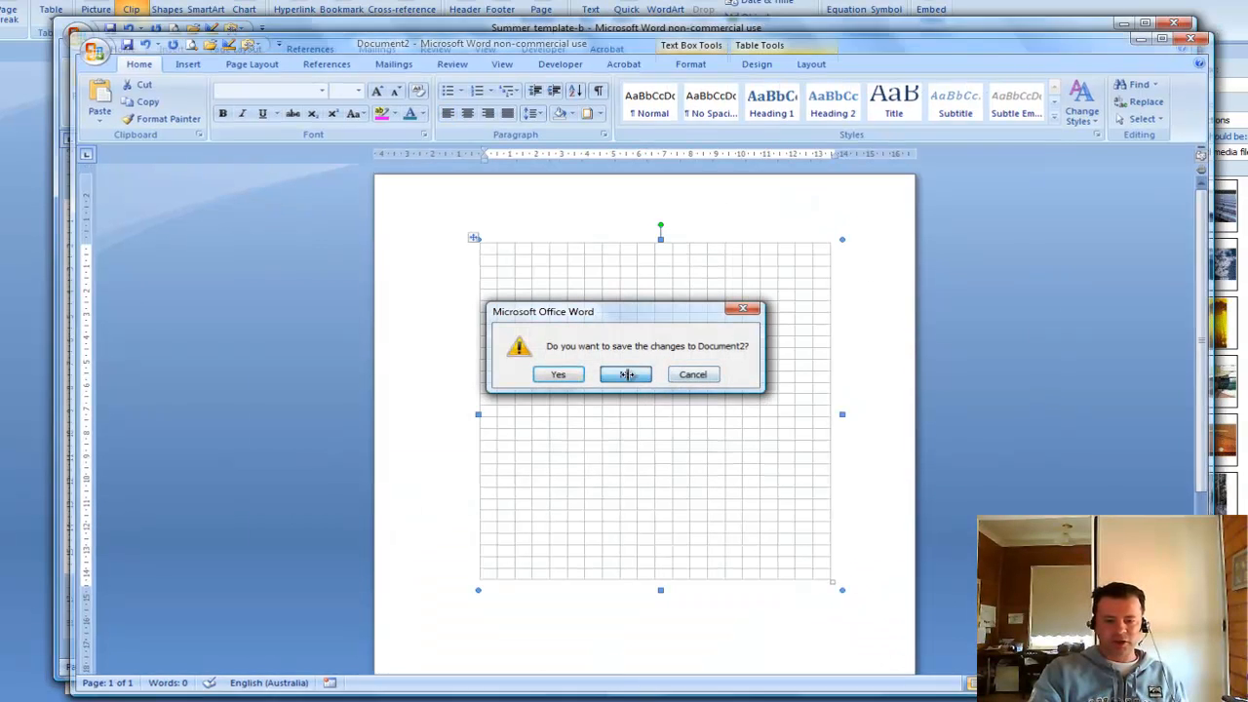
pyautogui.click(629, 374)
pyautogui.click(310, 700)
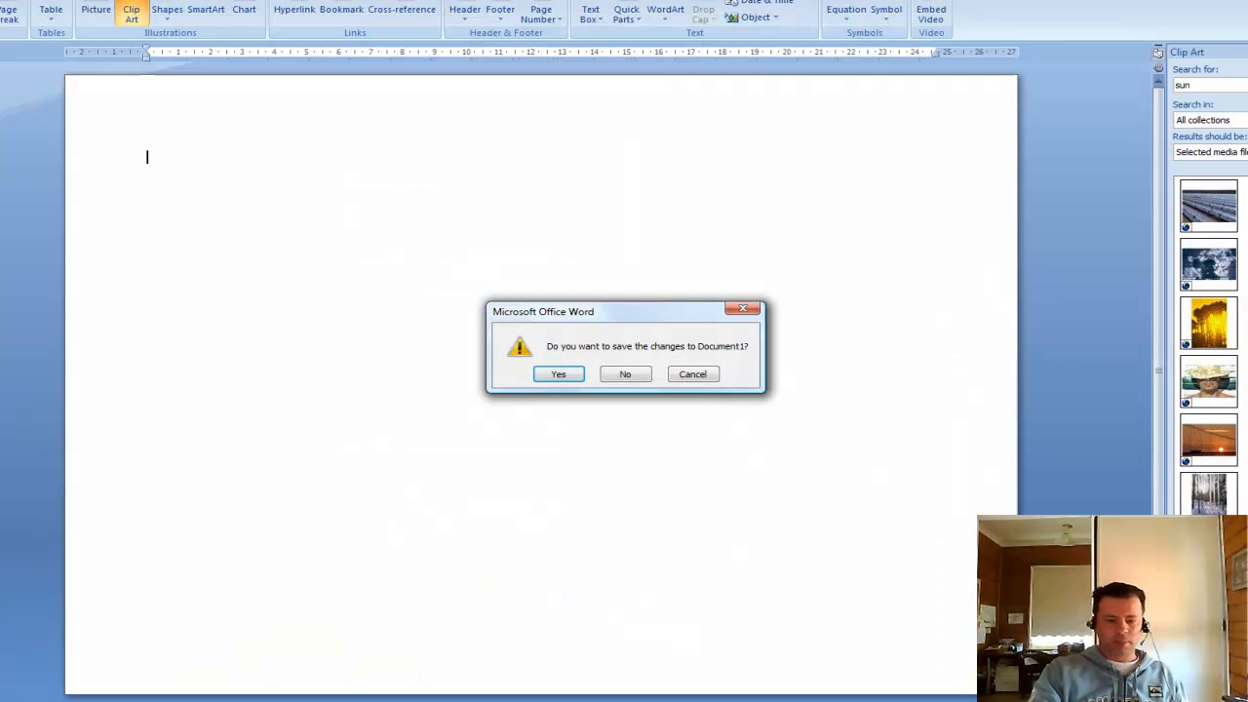
pyautogui.click(625, 375)
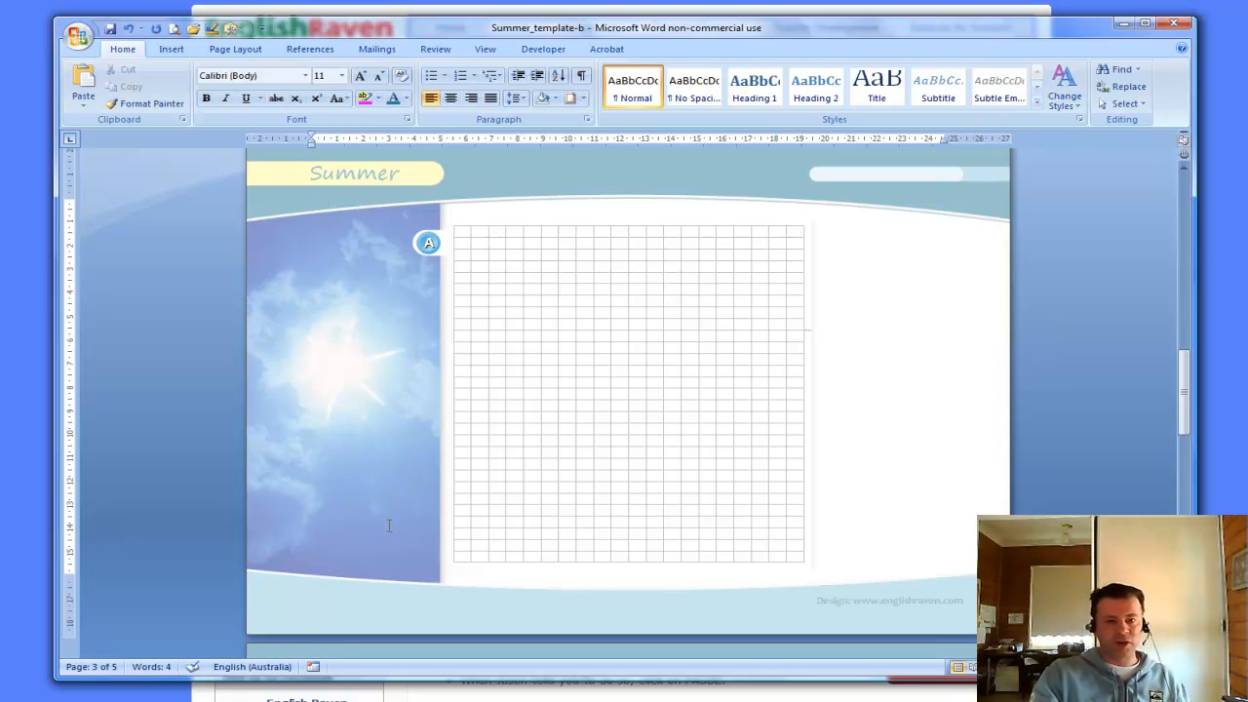
# - Draw a rectangle about five columns wide and two rows high over the page A grid's upper-left corner
pyautogui.click(172, 49)
pyautogui.click(317, 81)
pyautogui.click(185, 139)
pyautogui.moveTo(454, 225); pyautogui.dragTo(542, 250)
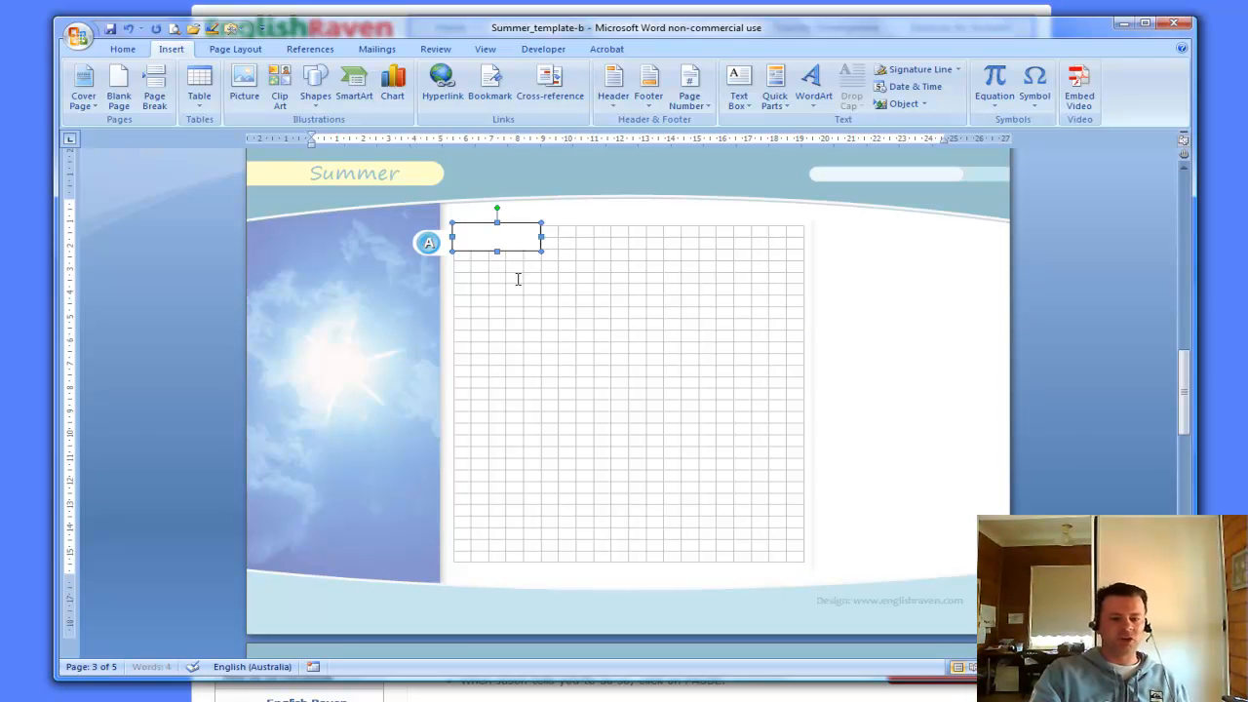
# - Duplicate the rectangle three times and line up the copies side by side to form a row of four across the page A grid
pyautogui.click(124, 49)
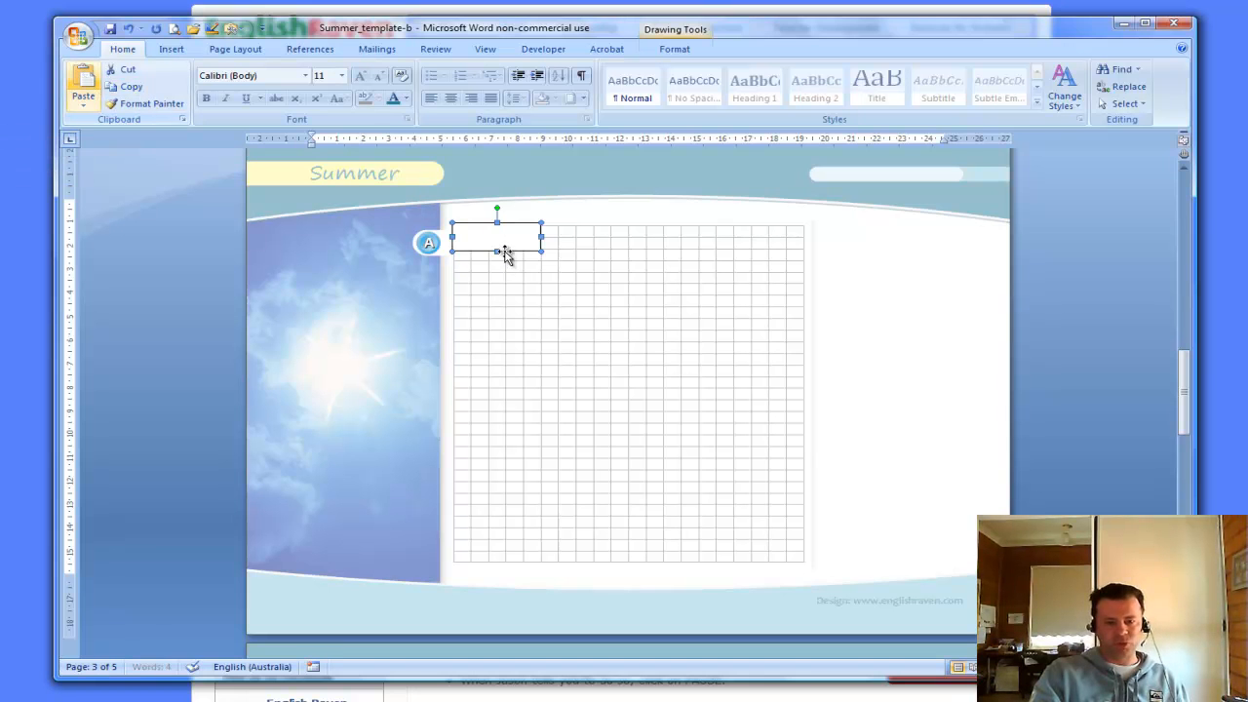
pyautogui.hotkey('ctrl', 'v')
pyautogui.moveTo(510, 245); pyautogui.dragTo(590, 235)
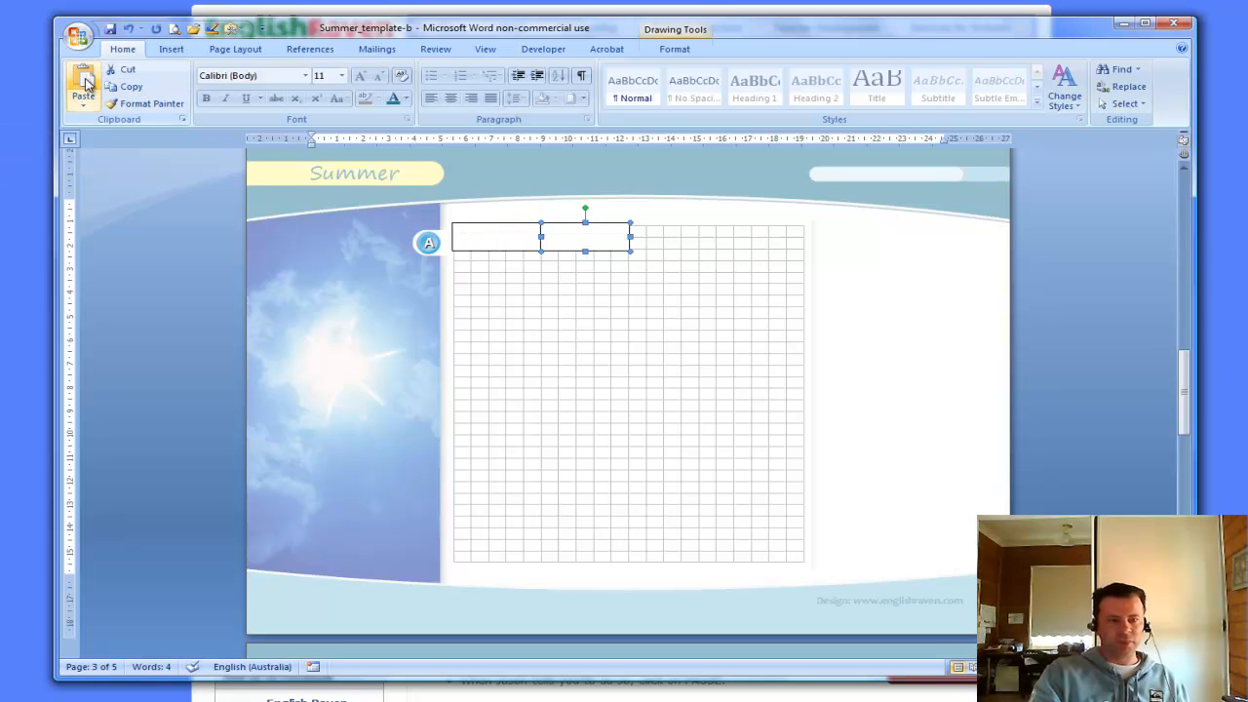
pyautogui.hotkey('ctrl', 'v')
pyautogui.moveTo(591, 245); pyautogui.dragTo(676, 234)
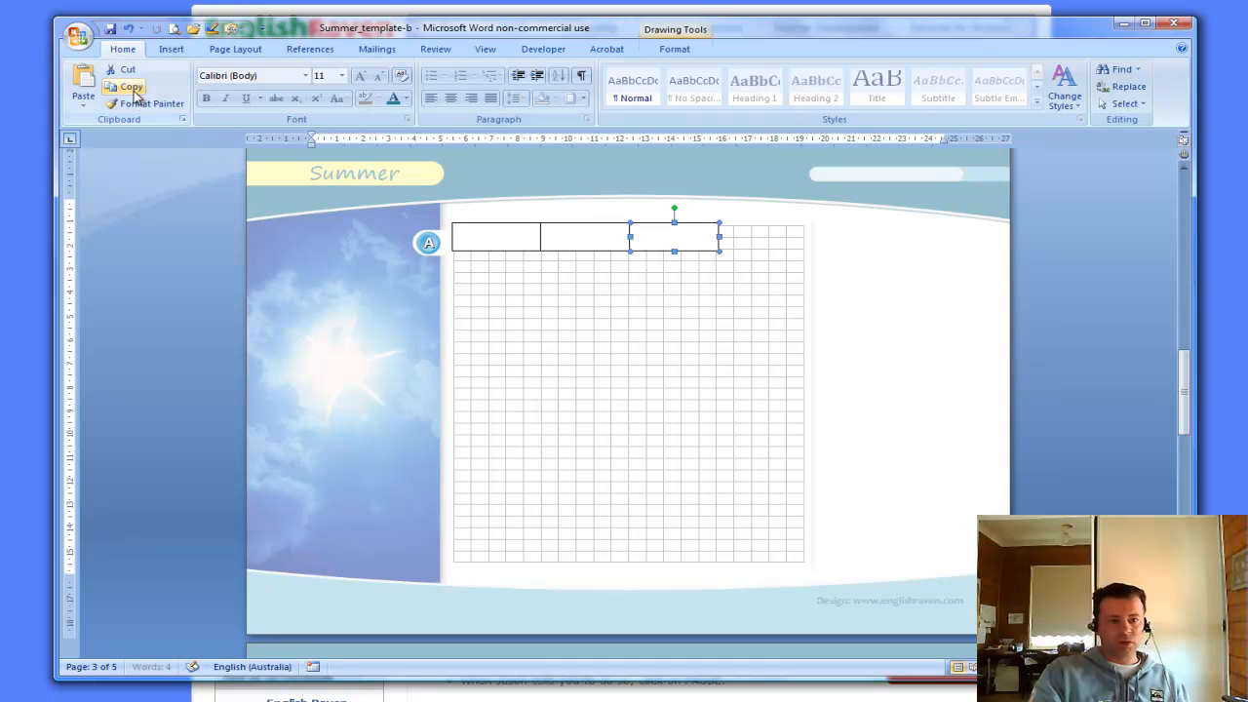
pyautogui.click(102, 90)
pyautogui.moveTo(685, 255); pyautogui.dragTo(768, 243)
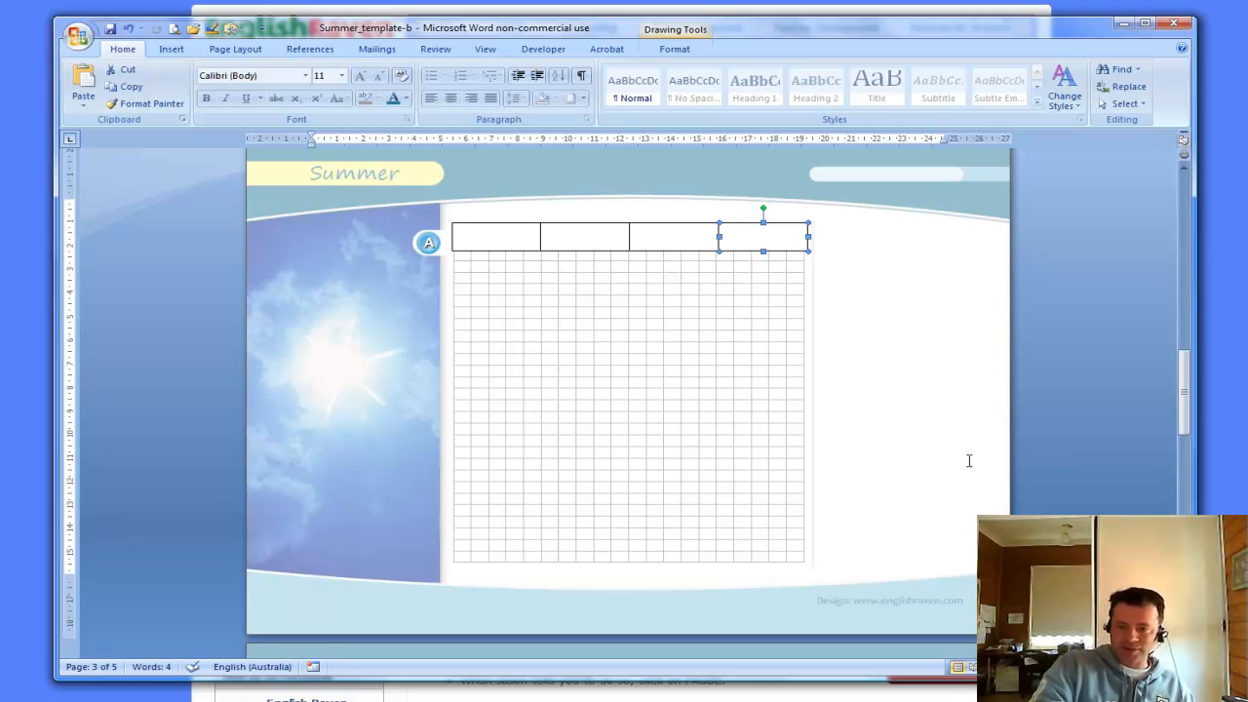
pyautogui.click(916, 308)
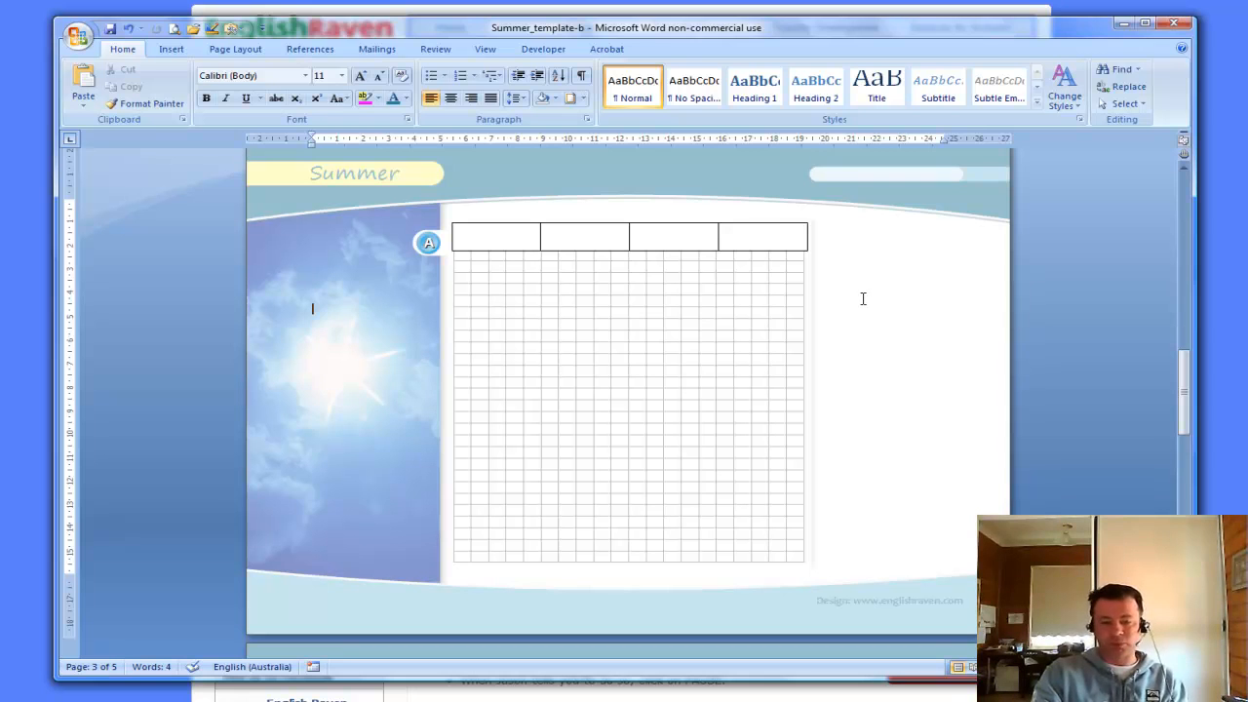
# - Copy the row's last rectangle, place the copy just below the row, and resize it to the grid's full width and two grid rows high
pyautogui.click(763, 244)
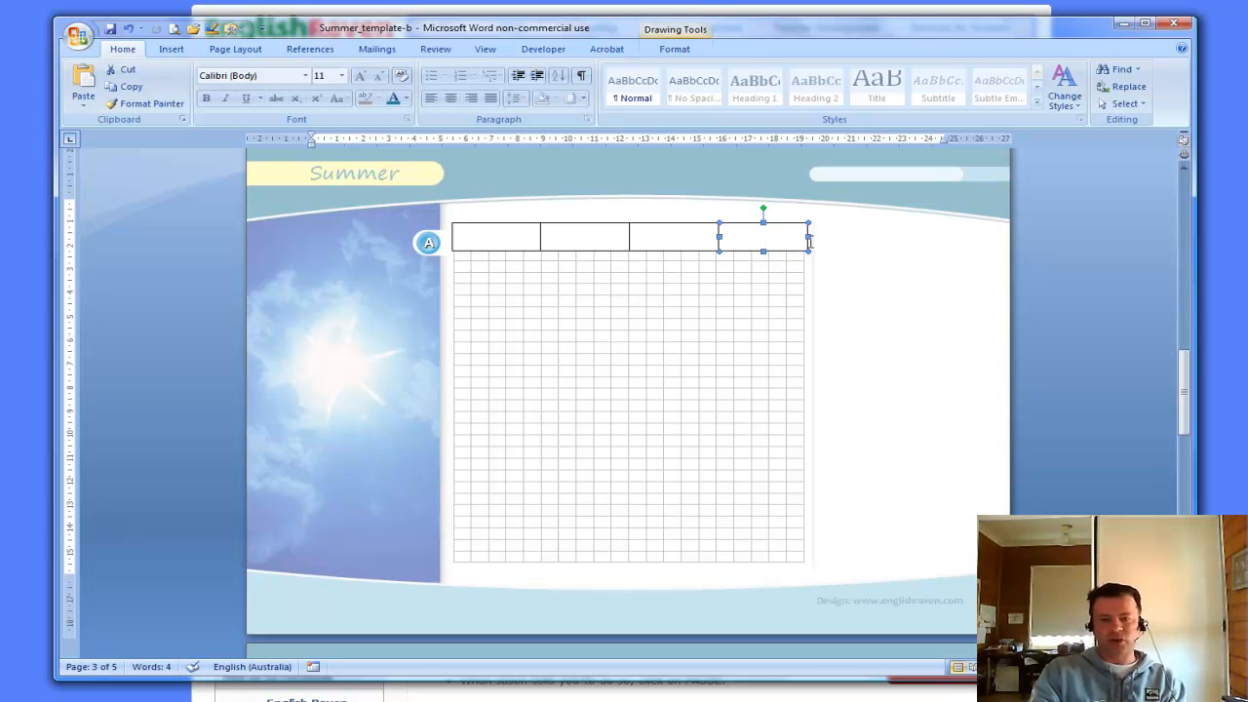
pyautogui.click(901, 325)
pyautogui.click(768, 241)
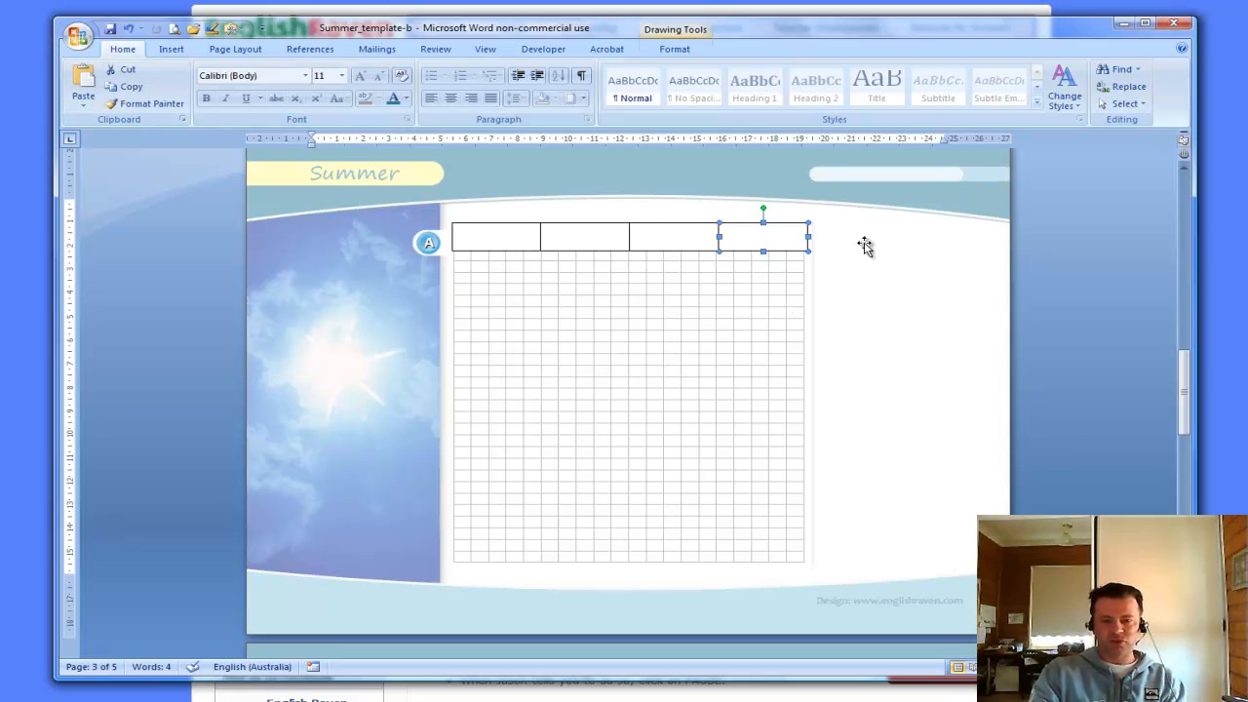
pyautogui.click(168, 52)
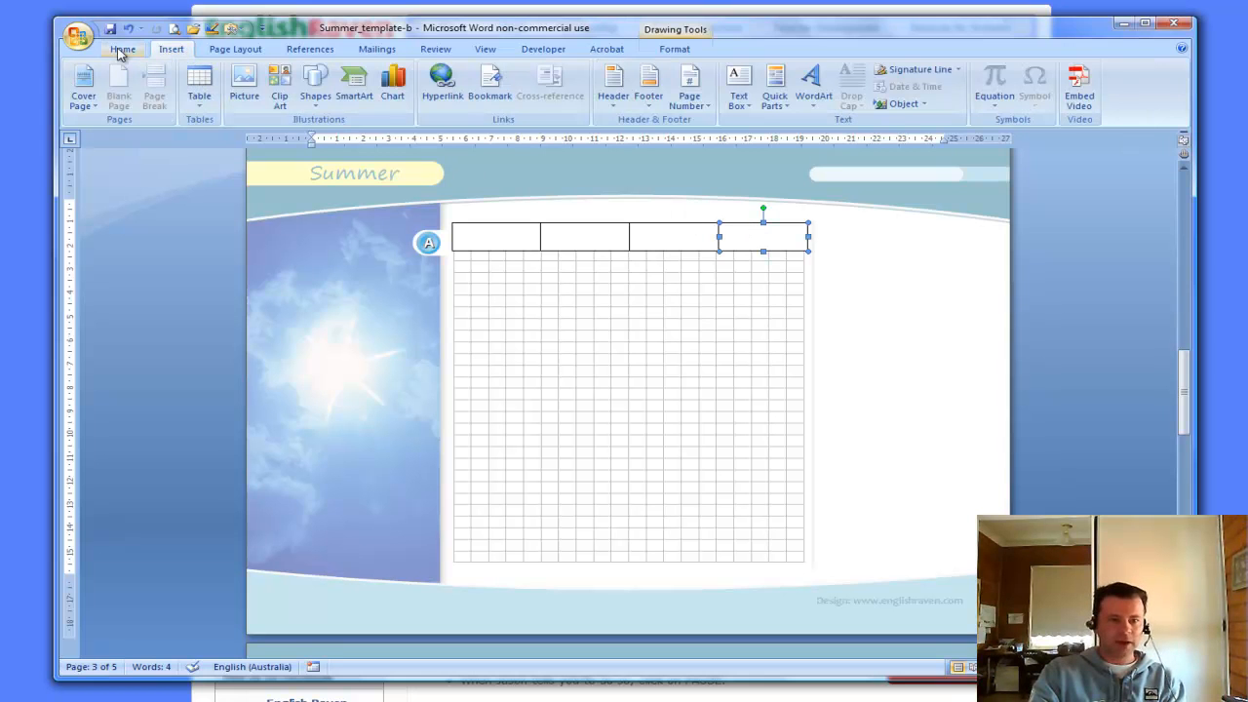
pyautogui.click(121, 49)
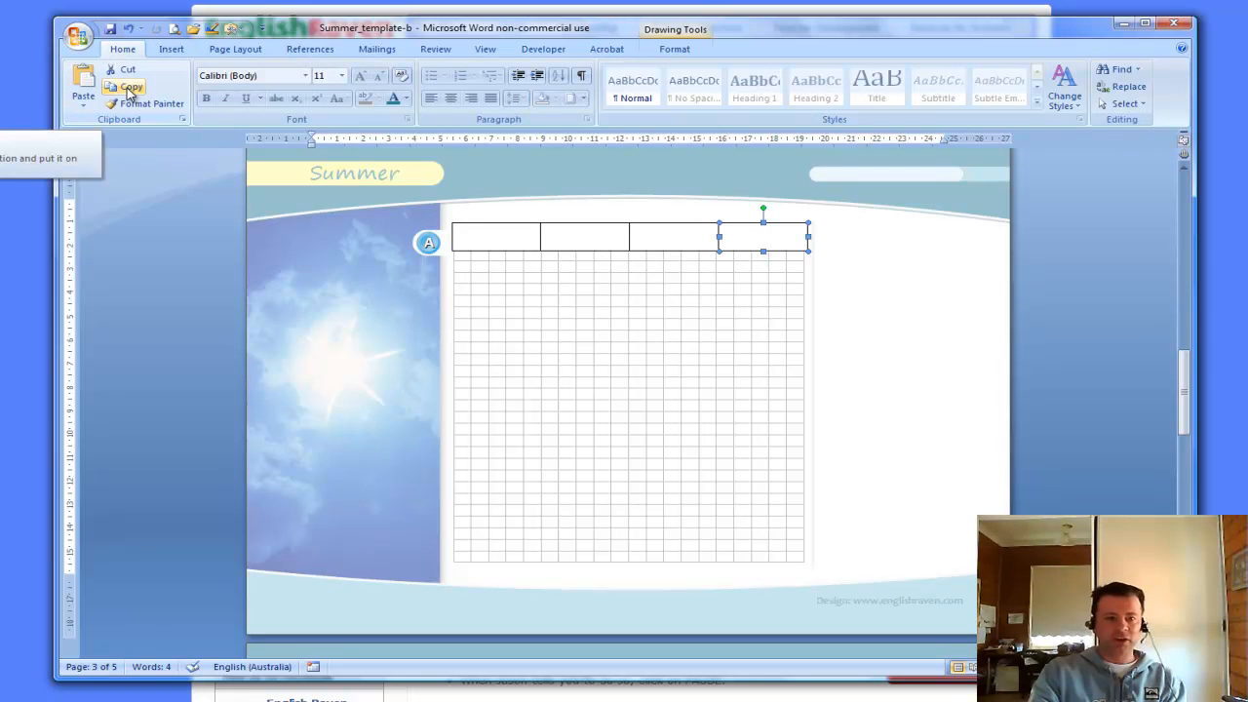
pyautogui.click(130, 88)
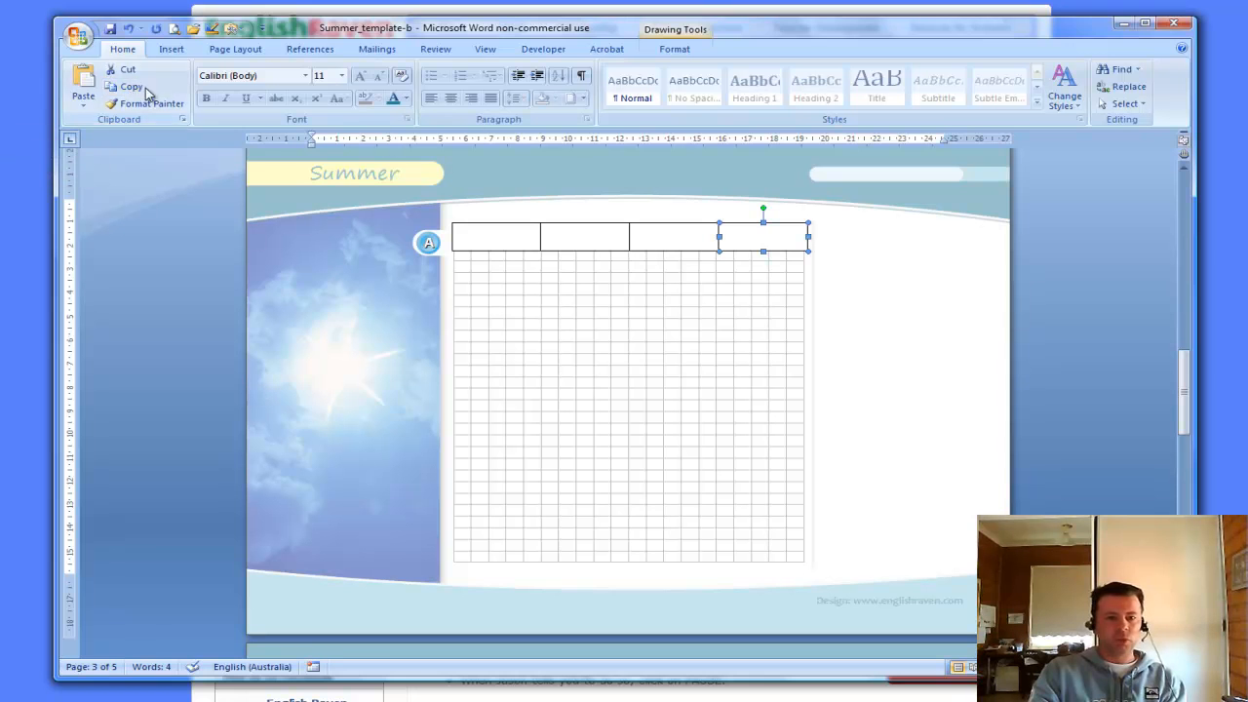
pyautogui.hotkey('ctrl', 'v')
pyautogui.moveTo(788, 245); pyautogui.dragTo(802, 271)
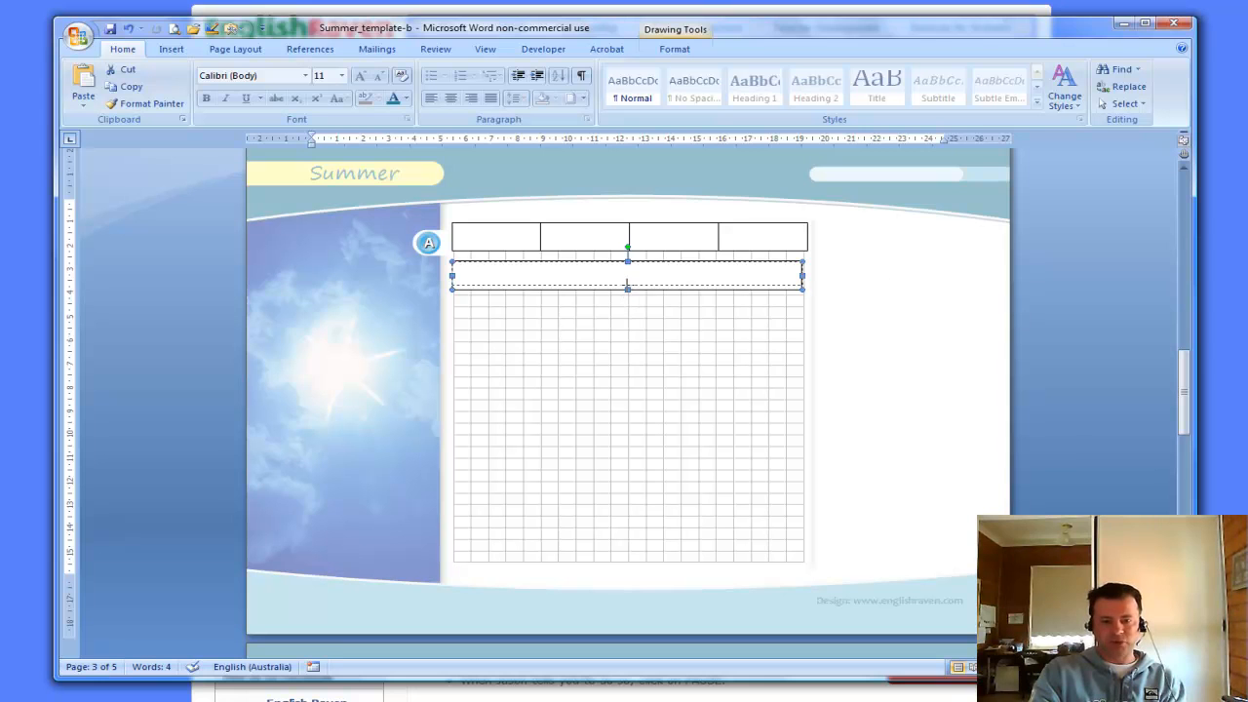
pyautogui.hotkey('shift', 'Up')
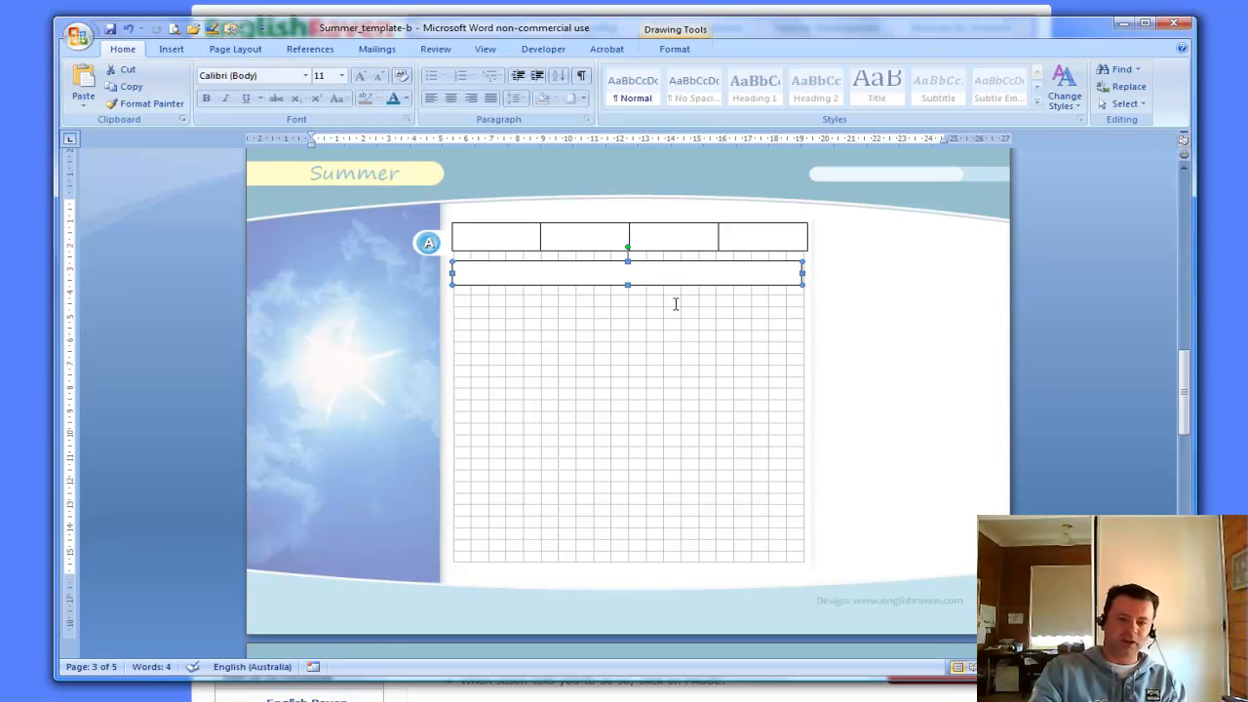
# - Duplicate the full-width bar three times and stack the copies directly beneath it to form four bars
pyautogui.click(119, 90)
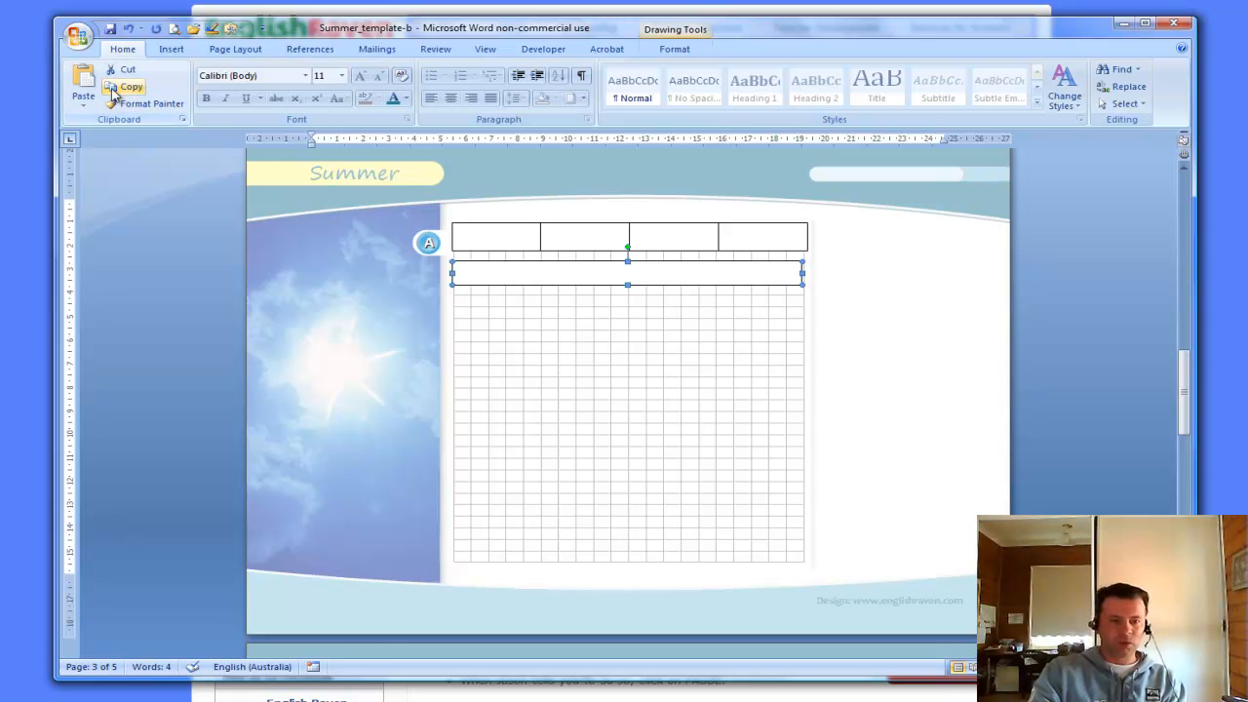
pyautogui.hotkey('ctrl', 'v')
pyautogui.moveTo(721, 285); pyautogui.dragTo(710, 298)
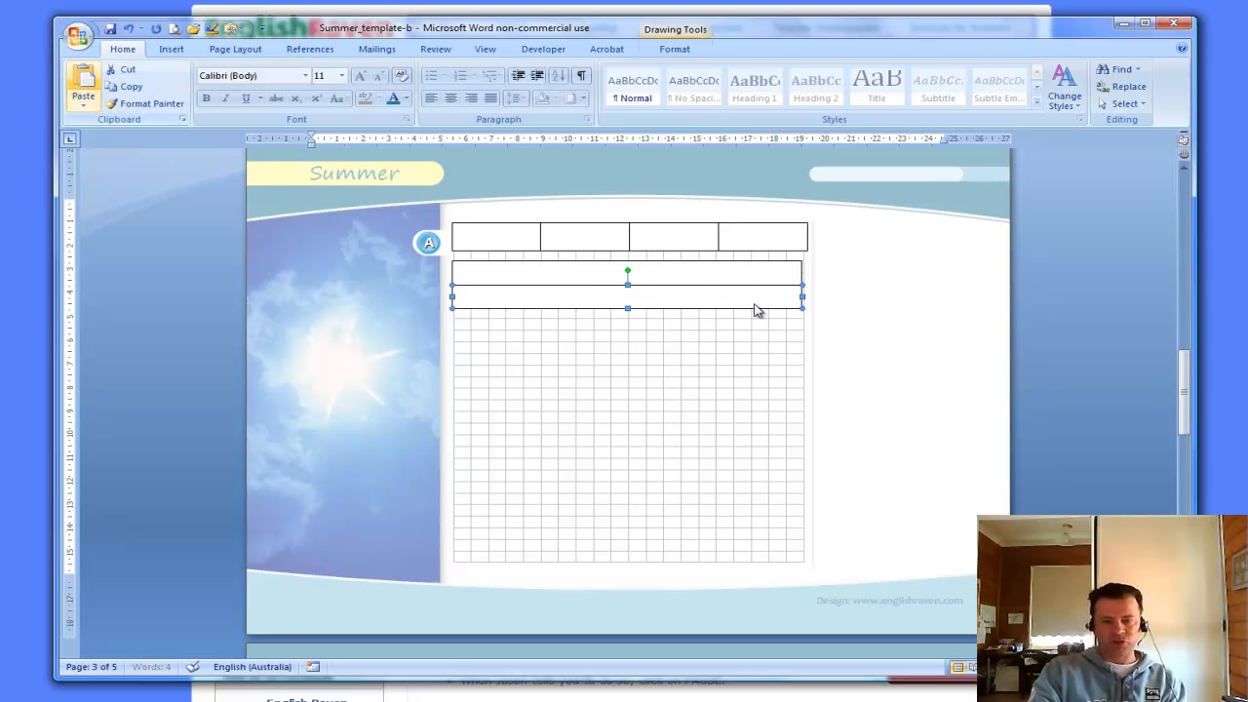
pyautogui.hotkey('ctrl', 'v')
pyautogui.moveTo(757, 303); pyautogui.dragTo(745, 318)
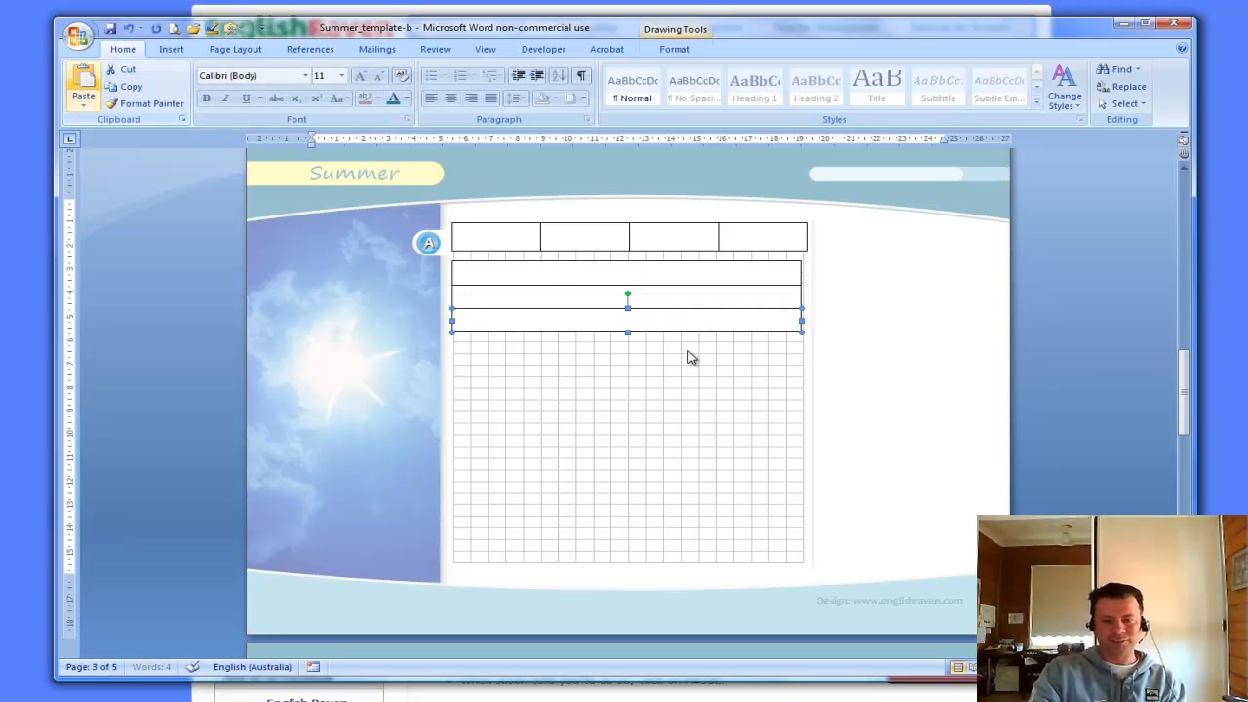
pyautogui.hotkey('ctrl', 'v')
pyautogui.moveTo(746, 331); pyautogui.dragTo(738, 348)
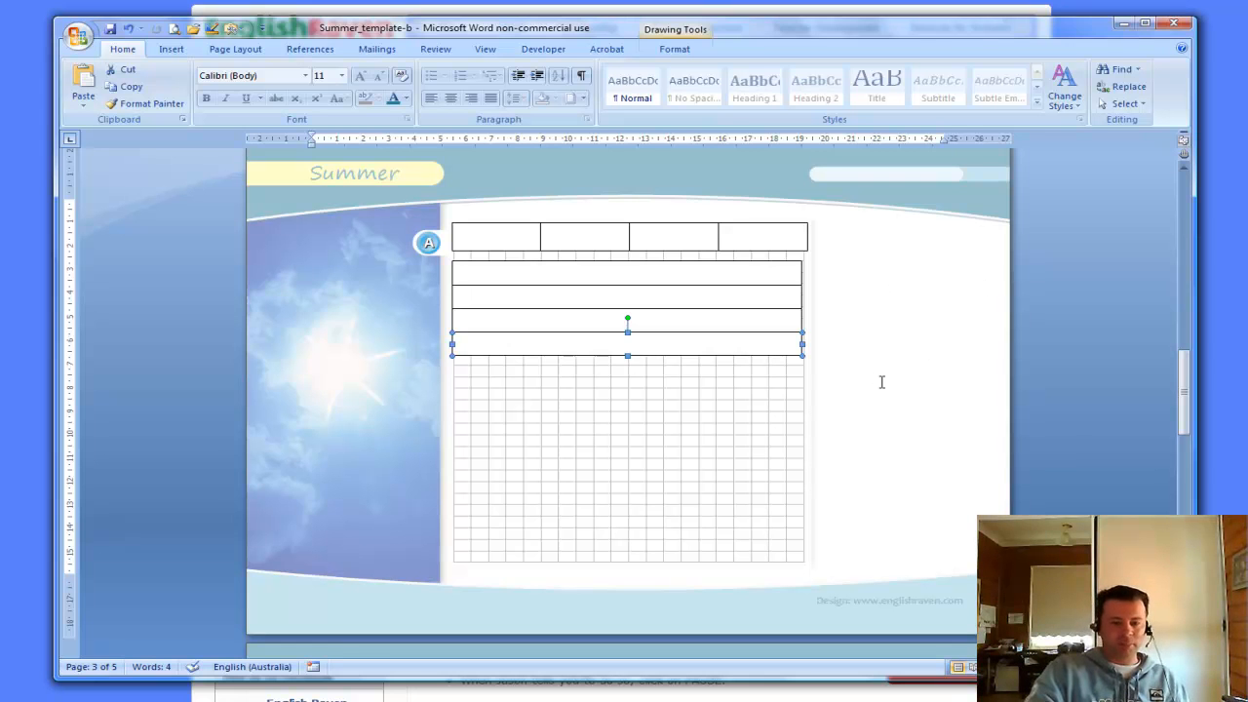
pyautogui.click(885, 368)
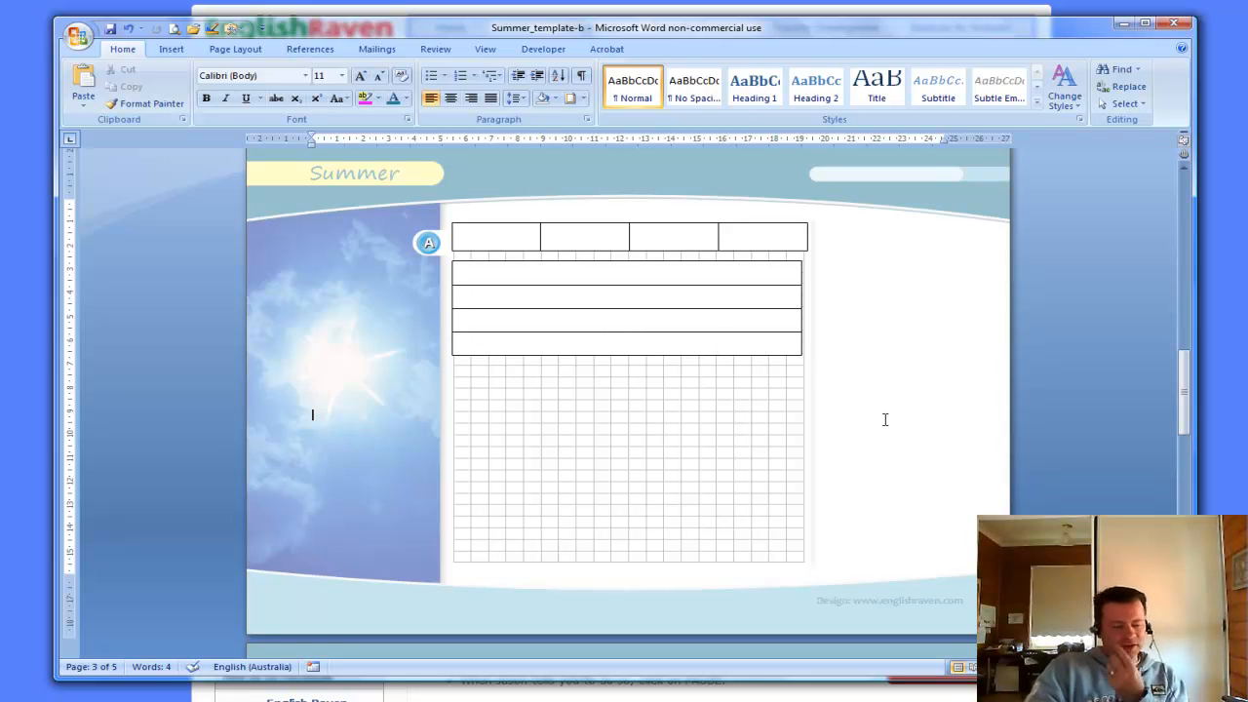
# - Copy the upper row's last rectangle below the bars at the grid's left edge, resized to about seven columns wide and reaching the grid's lower edge
pyautogui.click(764, 239)
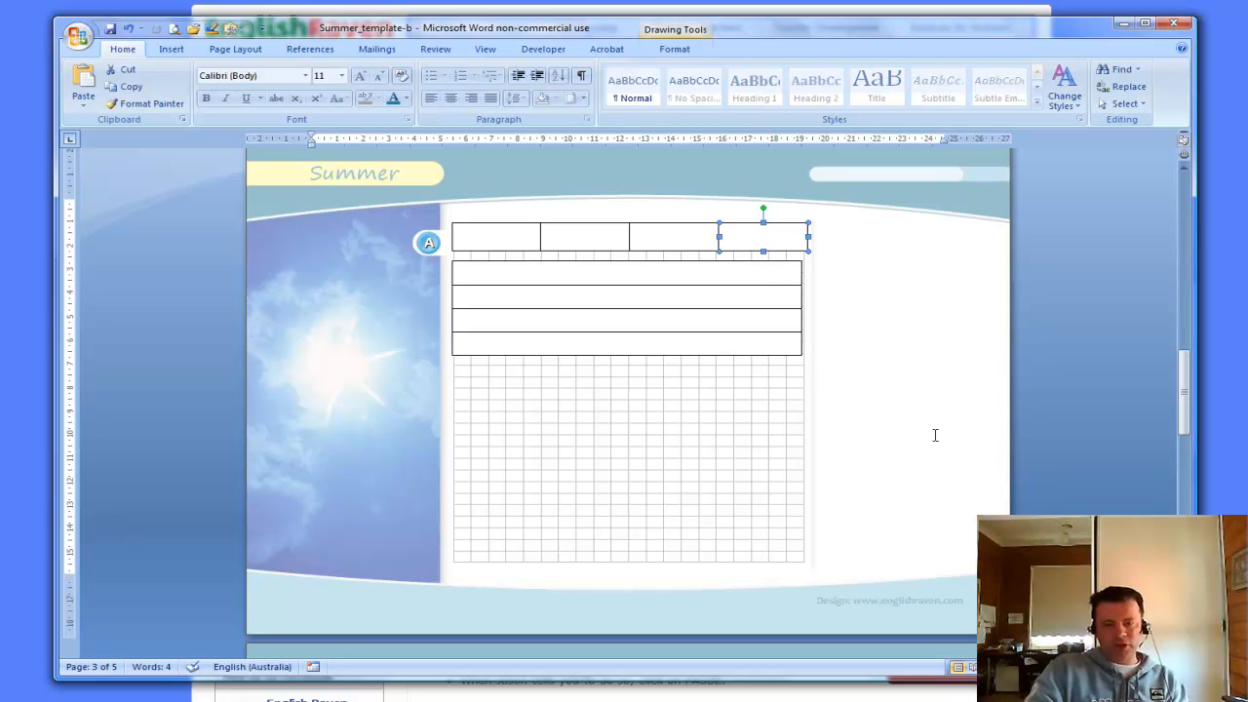
pyautogui.click(132, 89)
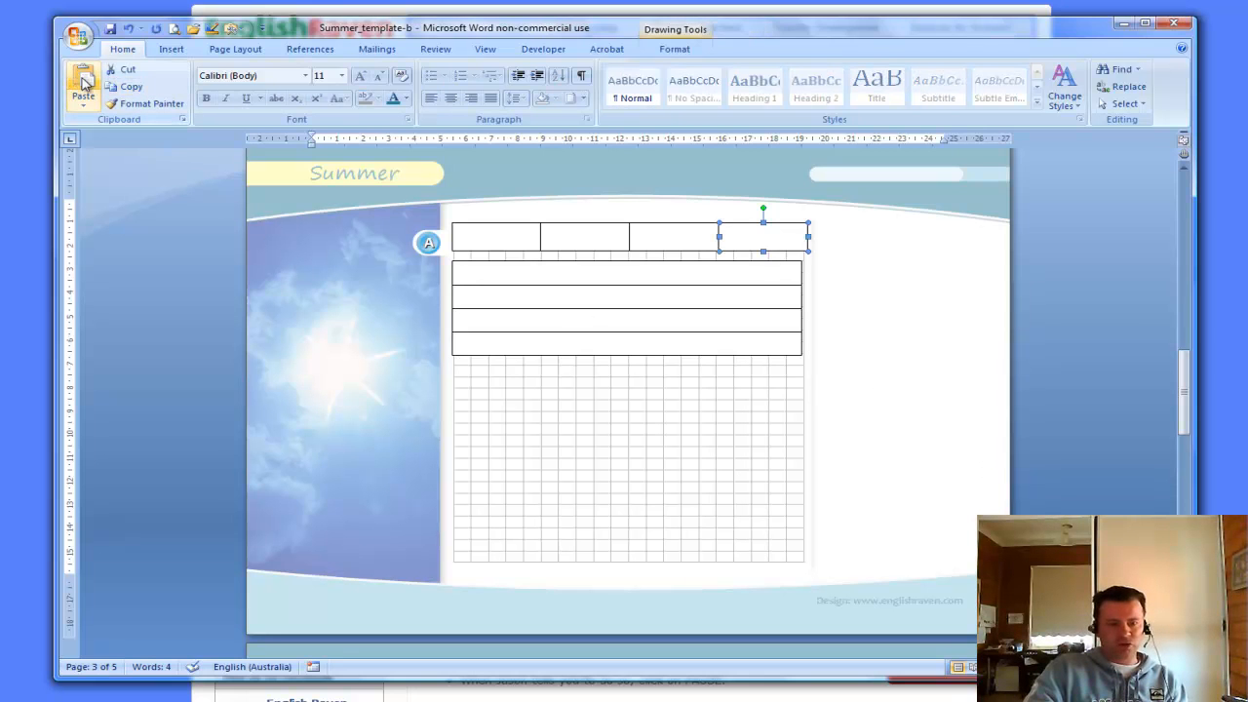
pyautogui.hotkey('ctrl', 'v')
pyautogui.moveTo(797, 254); pyautogui.dragTo(573, 385)
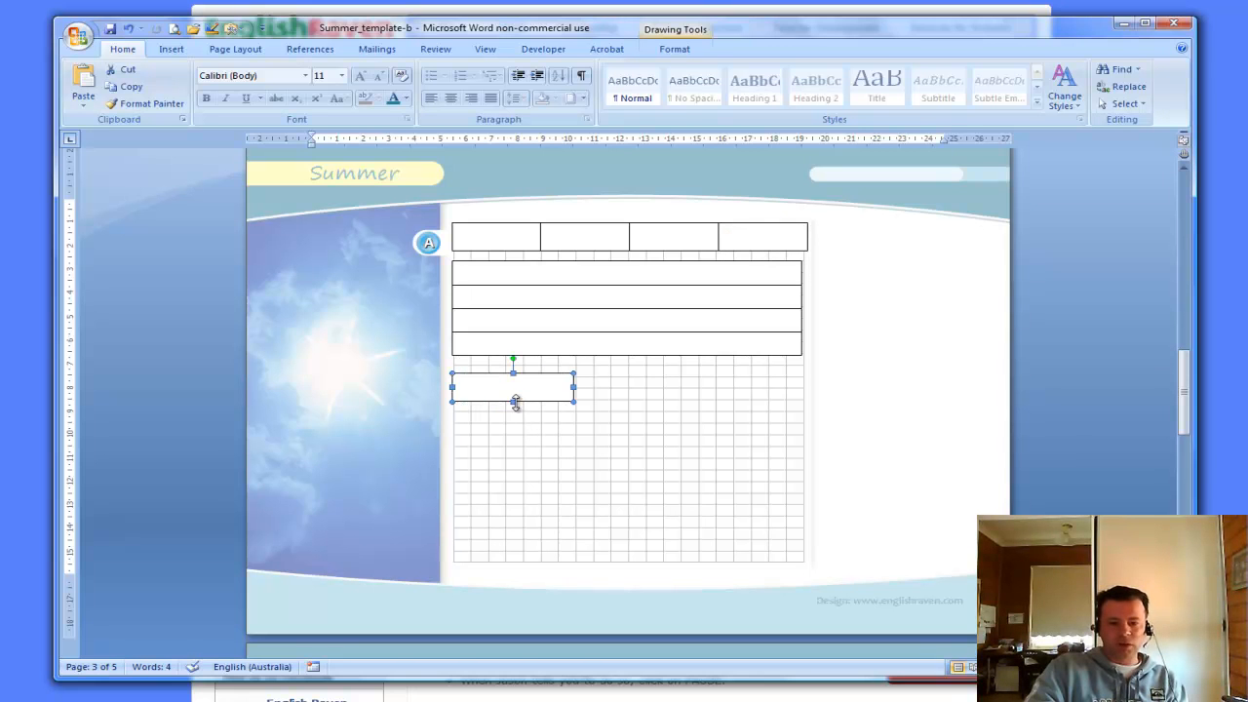
pyautogui.moveTo(513, 401)
pyautogui.mouseDown()
pyautogui.moveTo(517, 490)
pyautogui.moveTo(502, 561)
pyautogui.mouseUp()
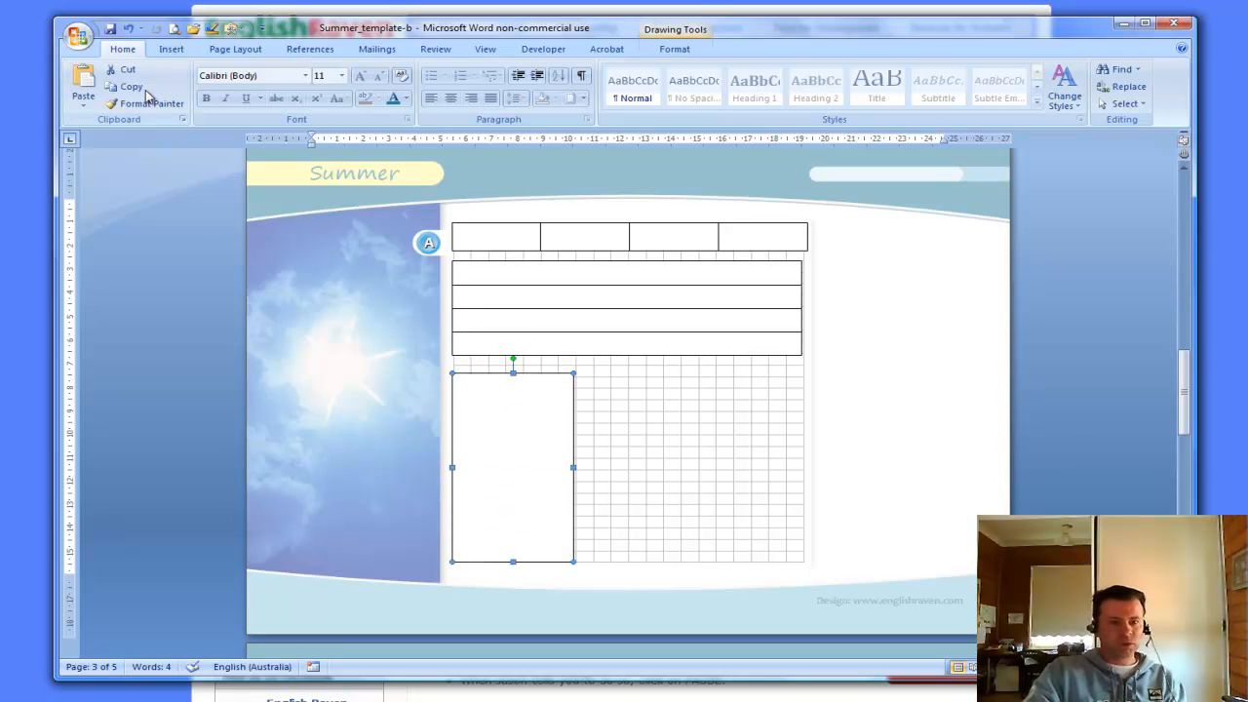
# - Duplicate the tall box twice and place the copies beside it so three boxes span the lower part of the grid
pyautogui.hotkey('ctrl', 'c')
pyautogui.hotkey('ctrl', 'v')
pyautogui.moveTo(551, 458); pyautogui.dragTo(652, 447)
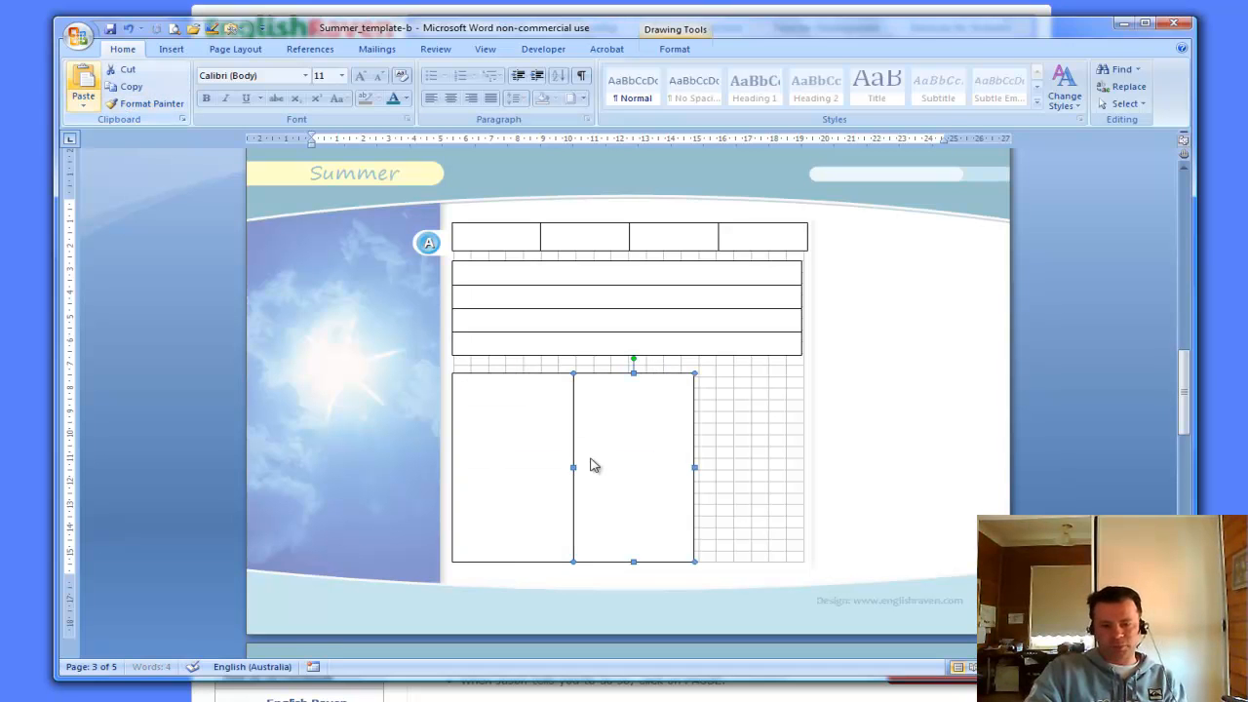
pyautogui.hotkey('ctrl', 'v')
pyautogui.moveTo(543, 463); pyautogui.dragTo(764, 451)
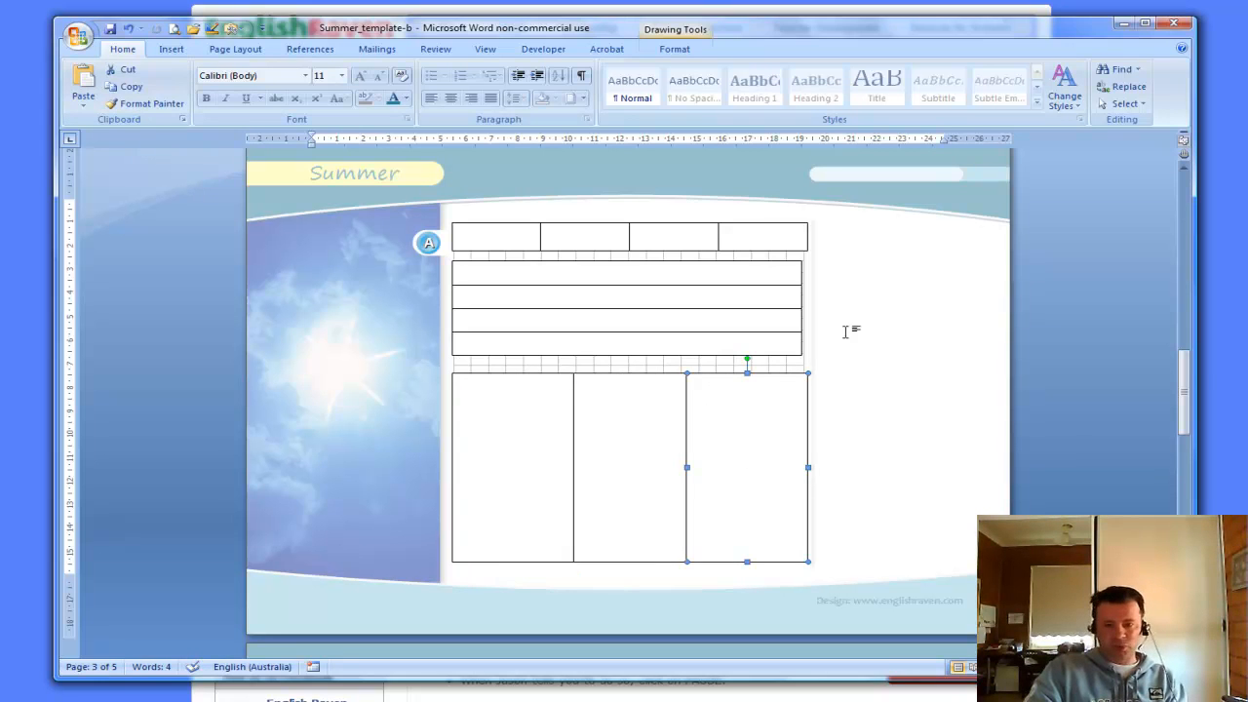
pyautogui.click(872, 439)
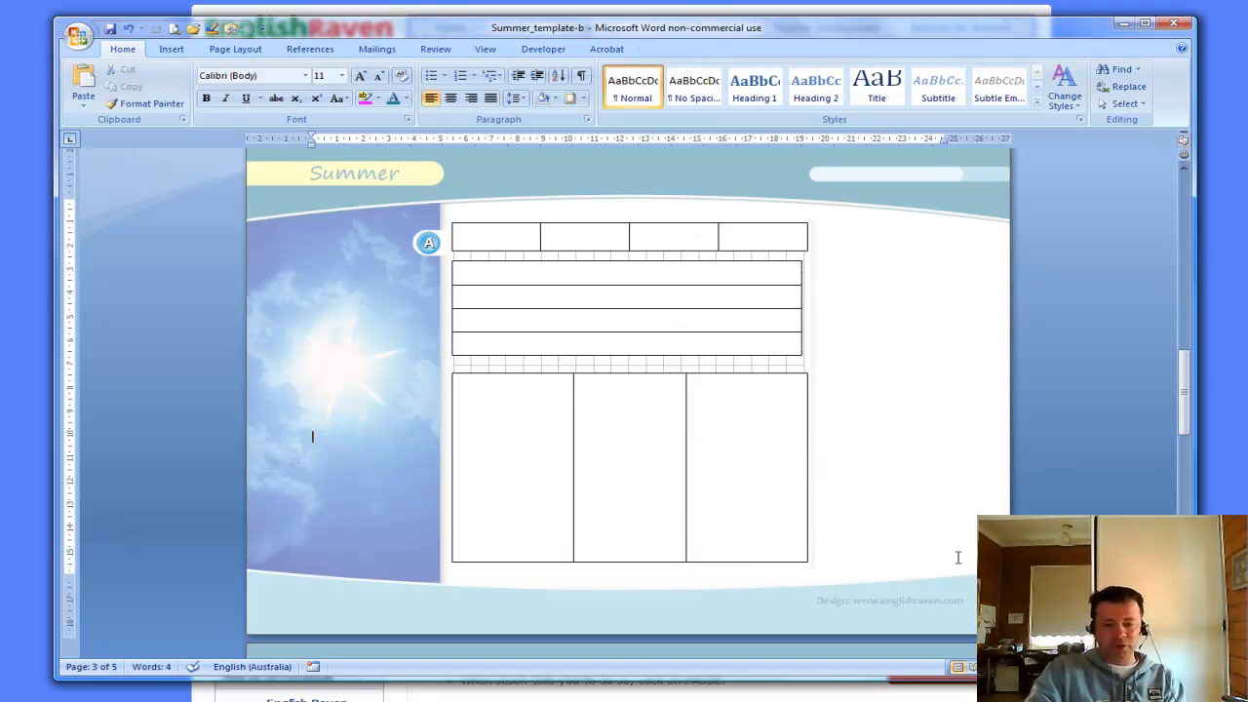
# - Review the three tall boxes on page A and compare that page's box layout with the empty grid on page B
pyautogui.click(538, 456)
pyautogui.click(642, 458)
pyautogui.click(771, 465)
pyautogui.click(908, 464)
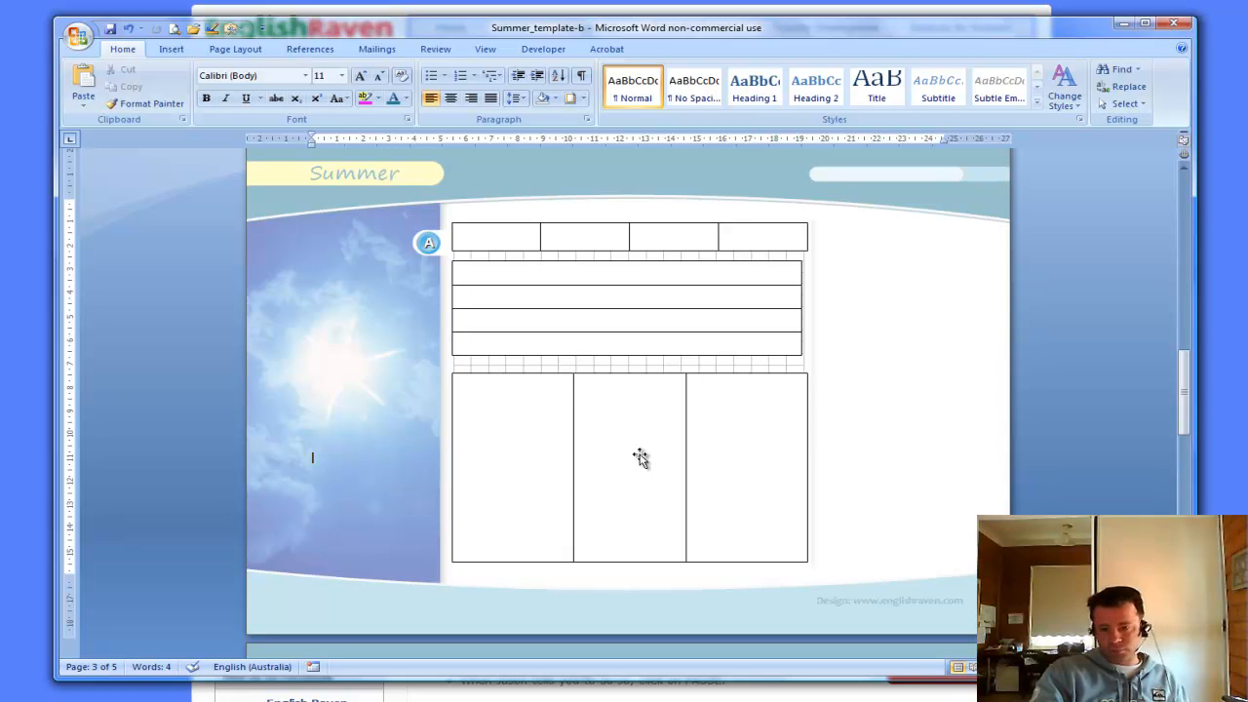
pyautogui.click(545, 488)
pyautogui.click(639, 486)
pyautogui.click(725, 485)
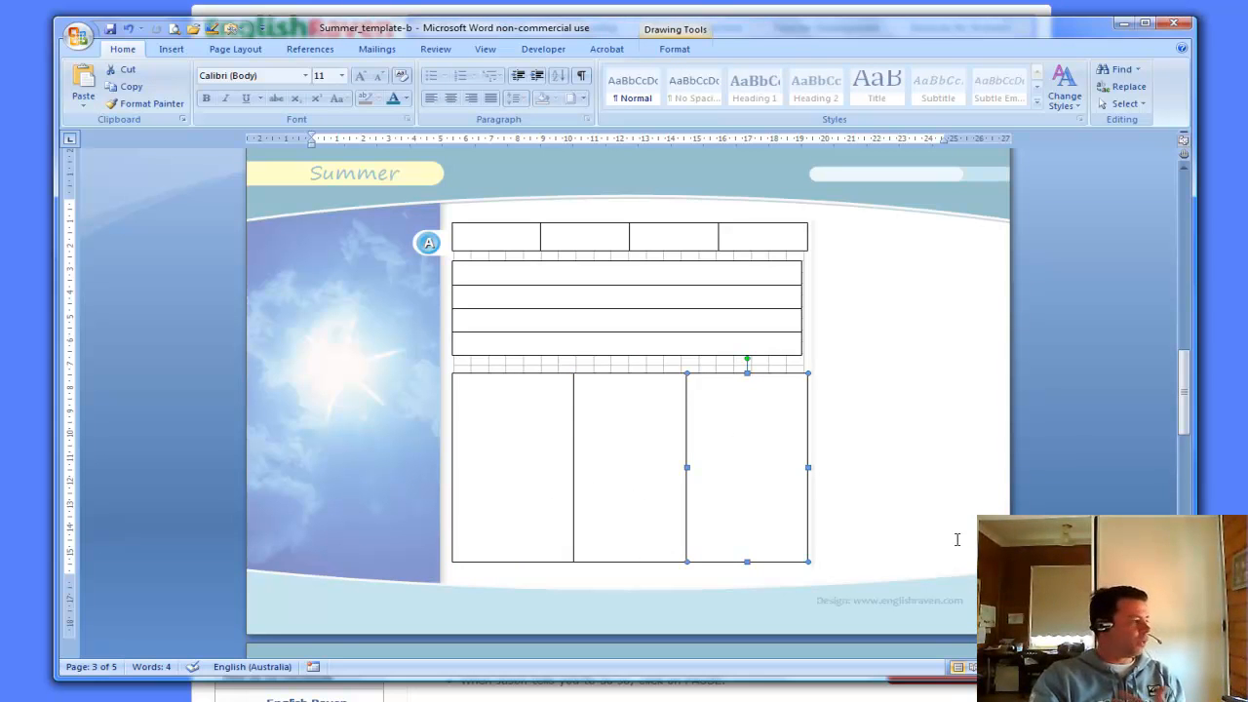
pyautogui.click(914, 465)
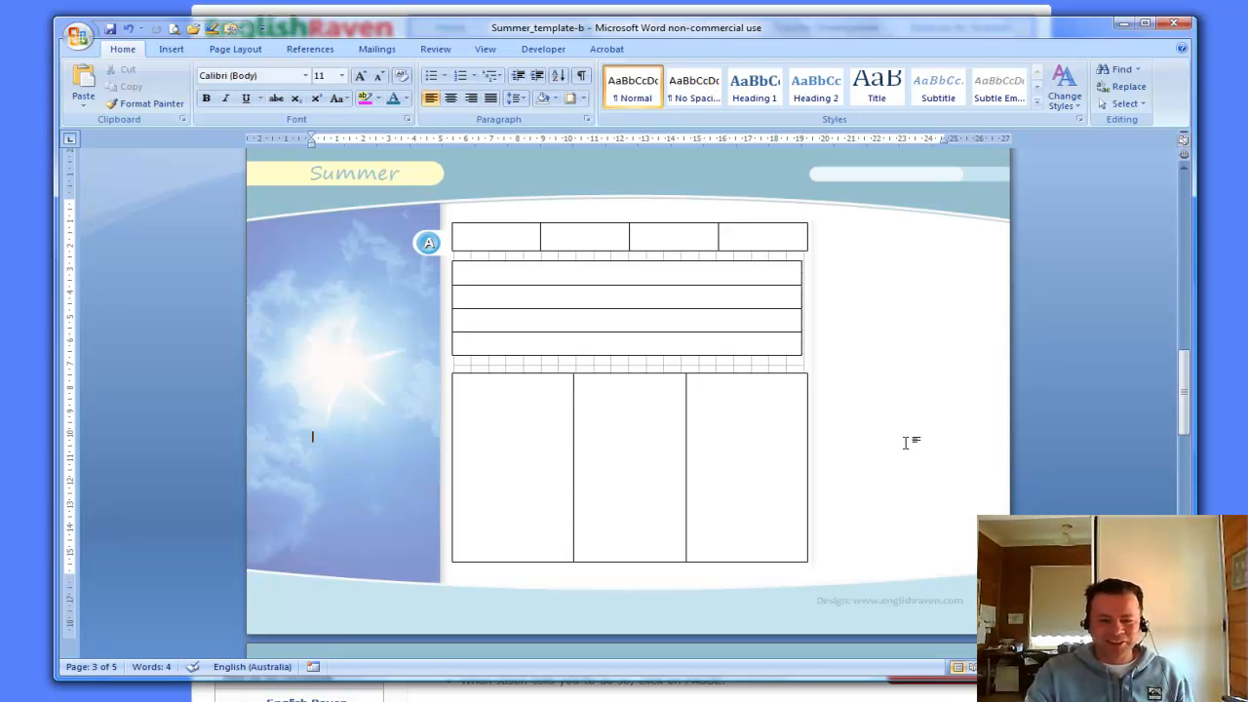
pyautogui.scroll(-1, 906, 438)
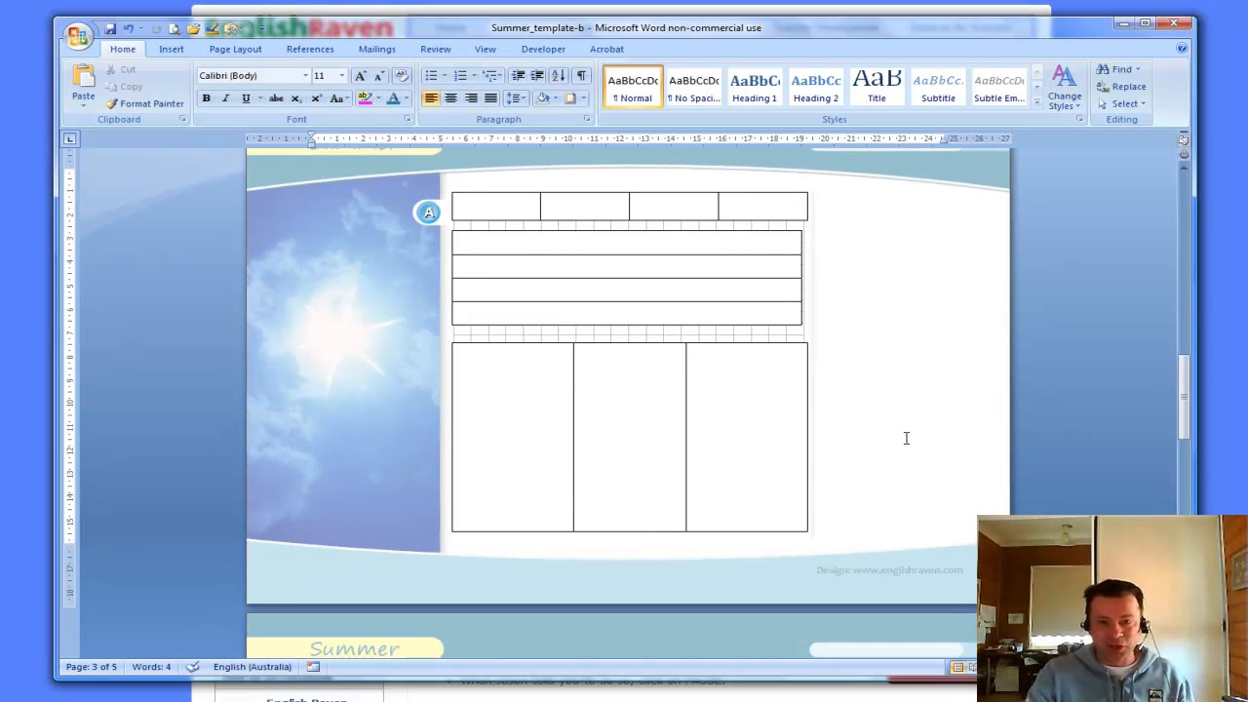
pyautogui.scroll(-9, 905, 438)
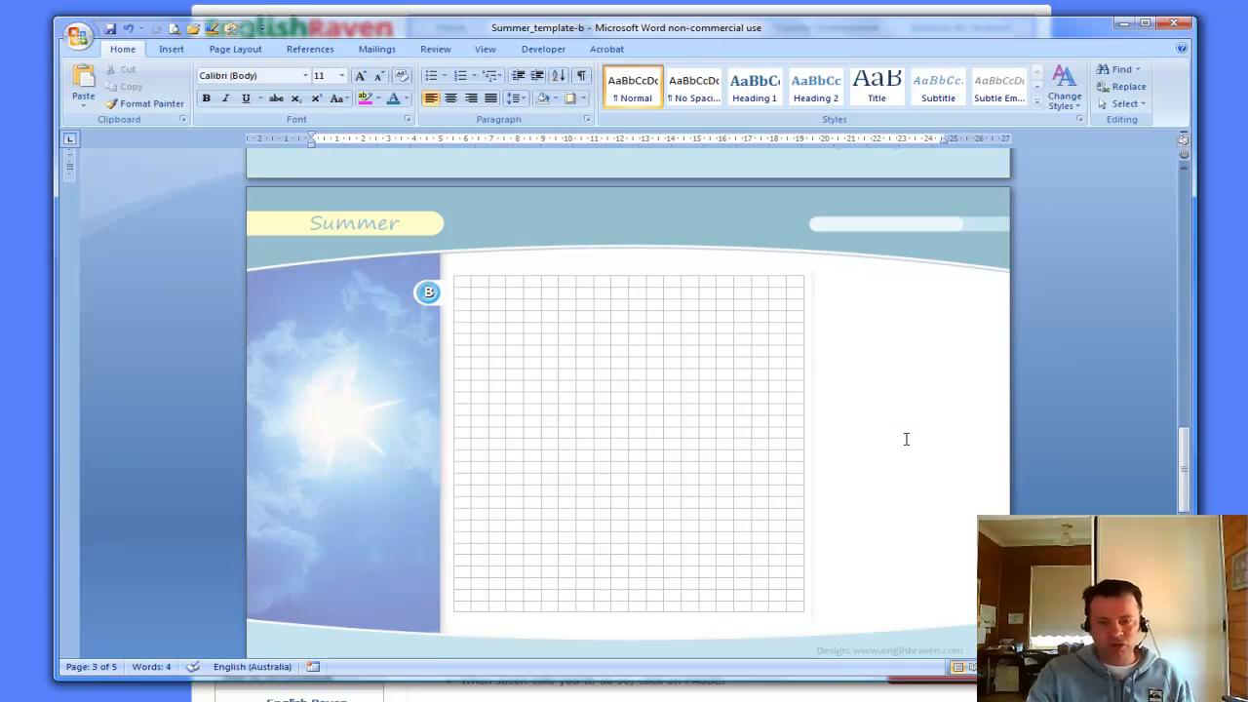
pyautogui.scroll(9, 905, 438)
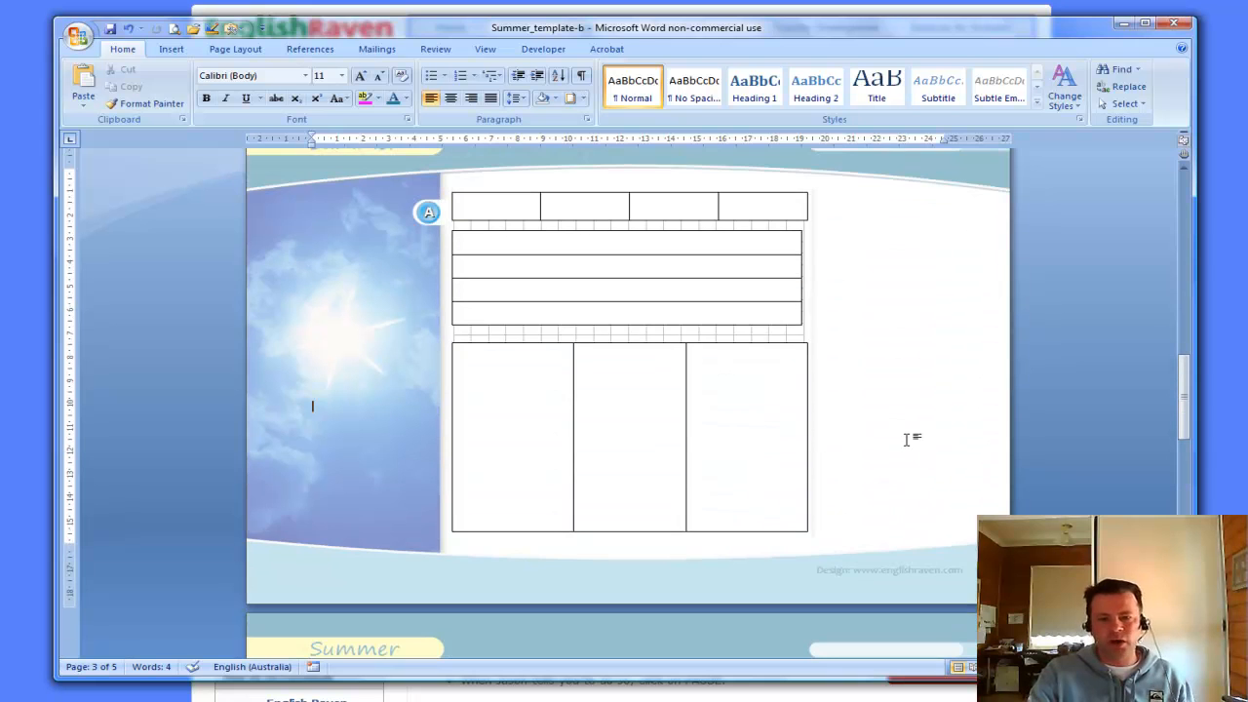
pyautogui.scroll(-9, 905, 439)
pyautogui.scroll(-1, 905, 434)
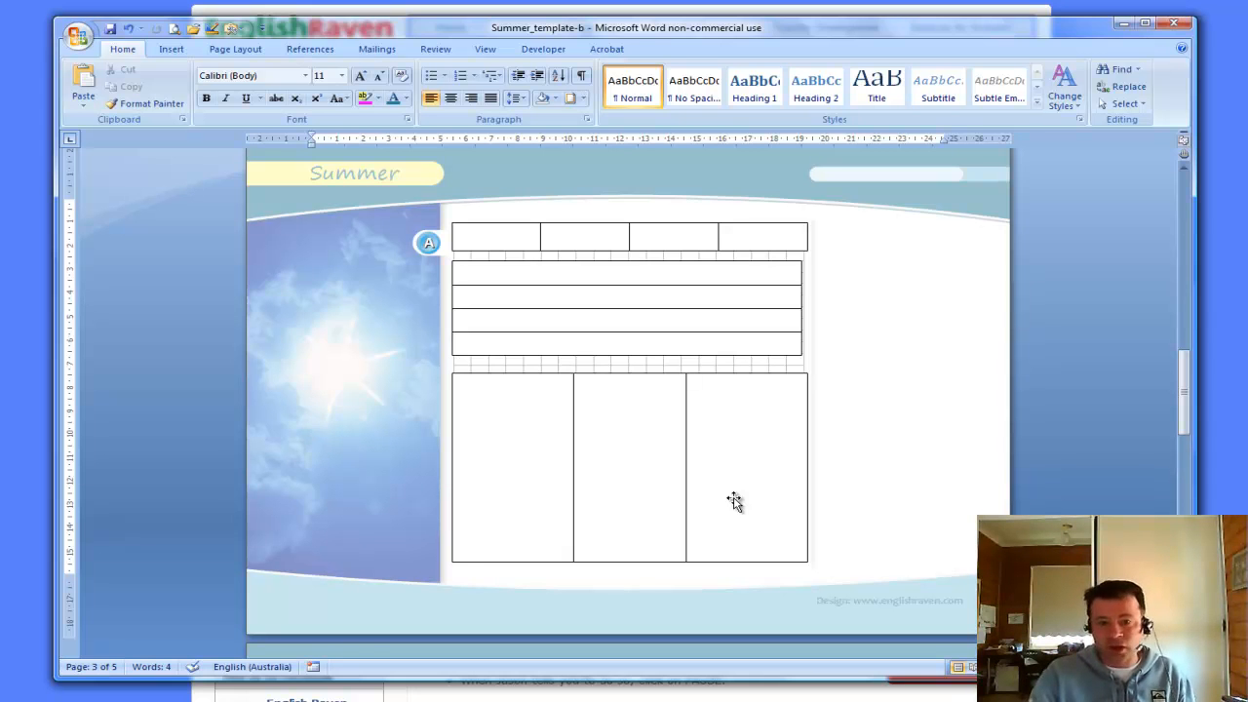
pyautogui.scroll(-8, 855, 406)
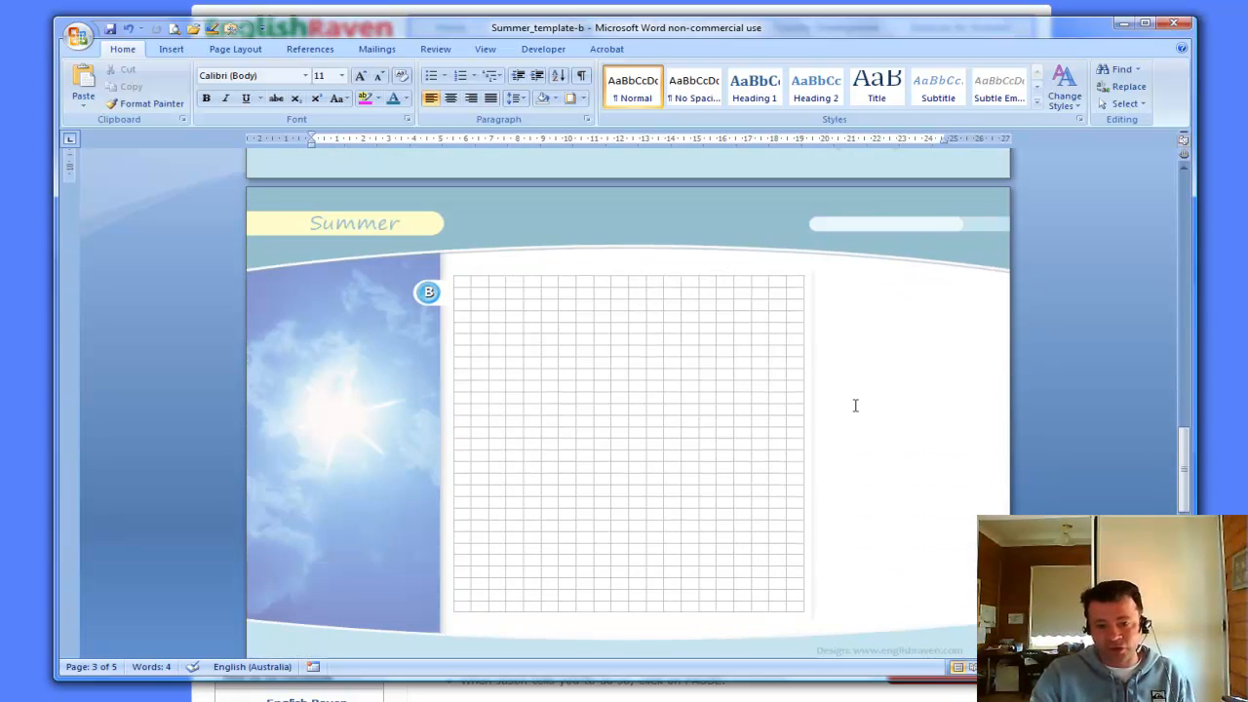
# - Draw a rectangle about 13.6 cm wide and 13.7 cm high over the grid on page B
pyautogui.click(871, 382)
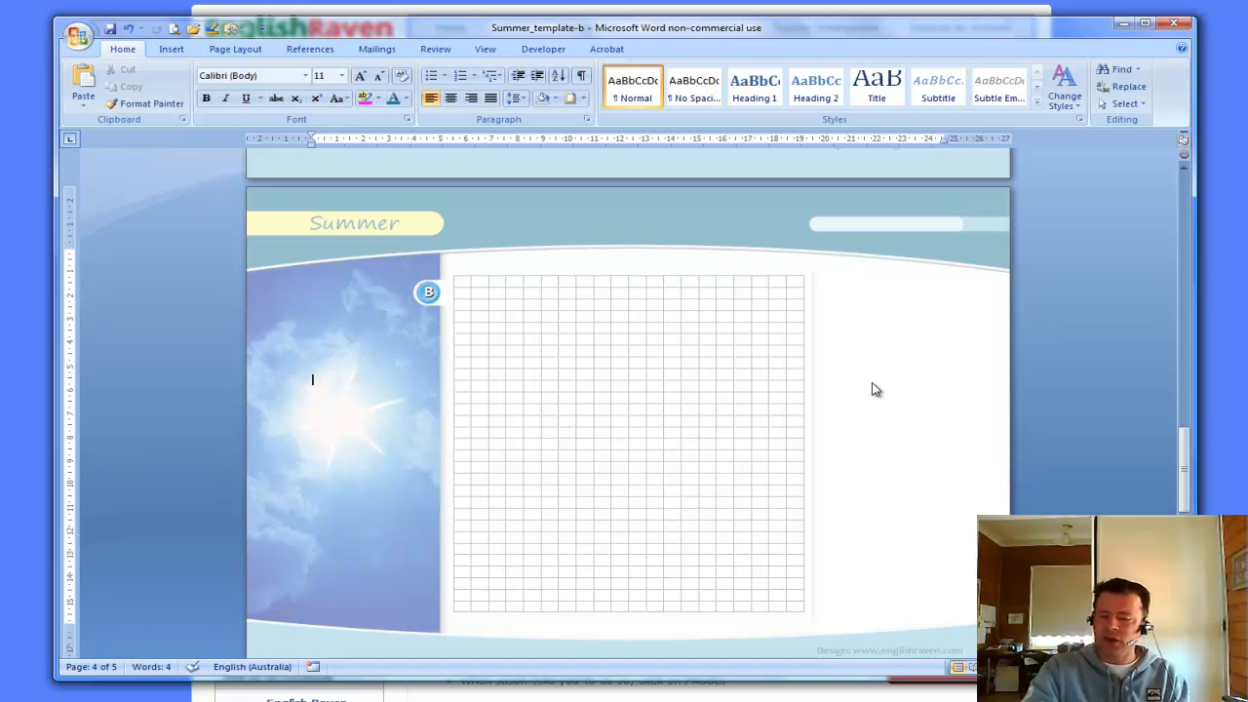
pyautogui.click(167, 50)
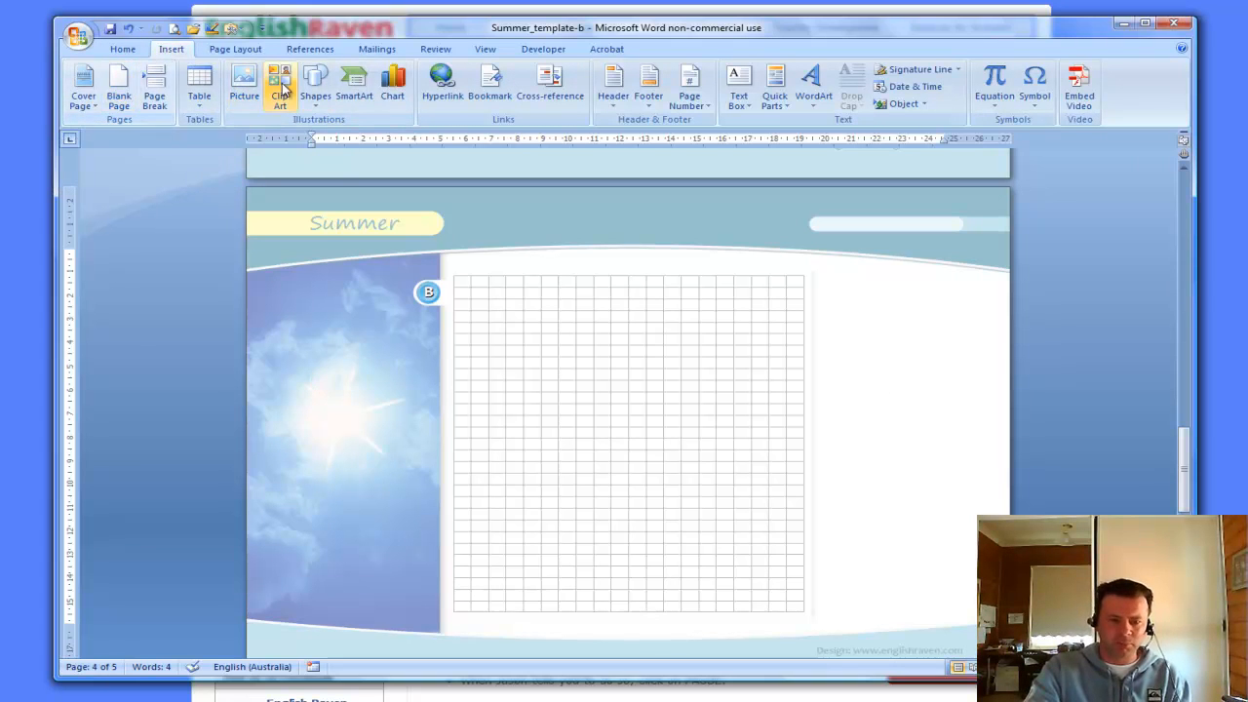
pyautogui.click(315, 86)
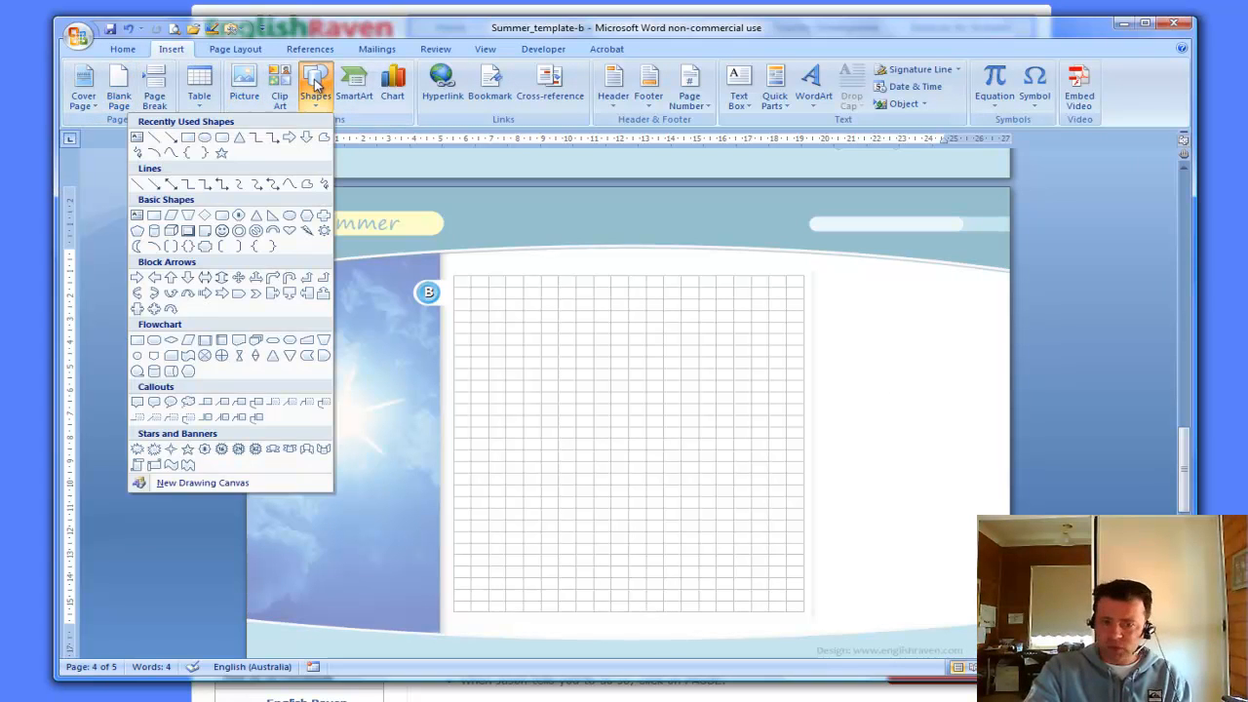
pyautogui.click(189, 139)
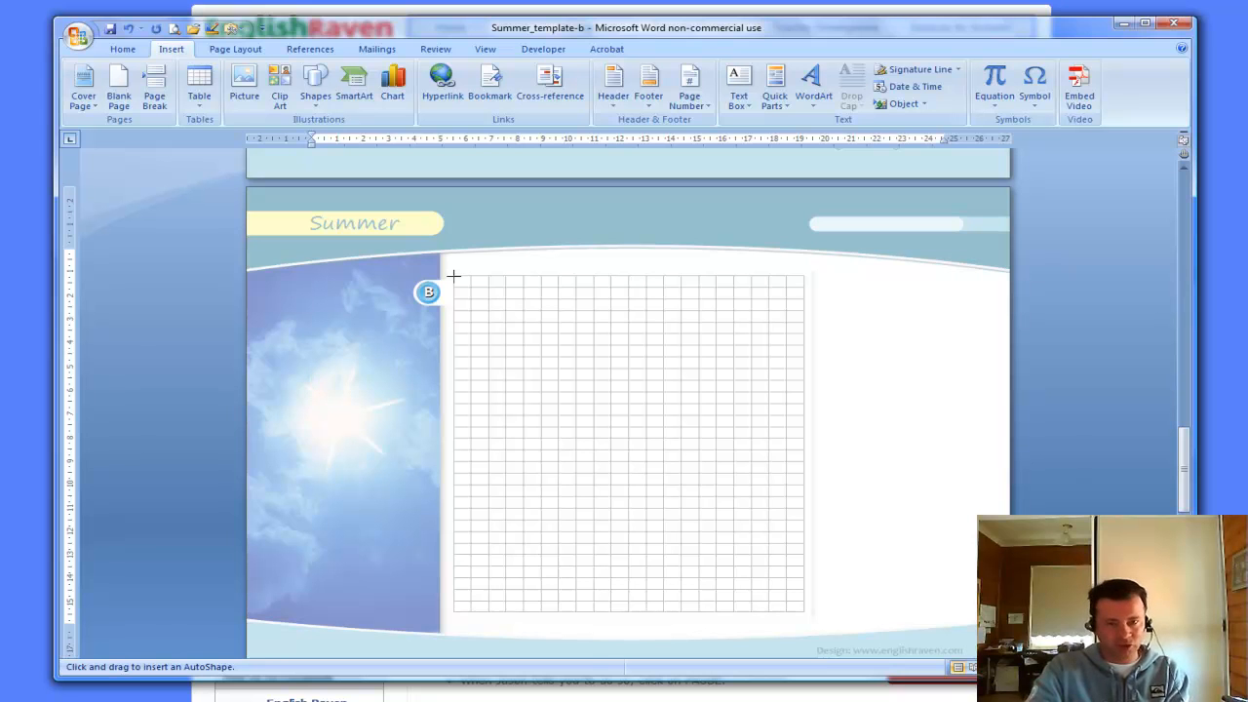
pyautogui.moveTo(454, 277)
pyautogui.mouseDown()
pyautogui.moveTo(688, 421)
pyautogui.moveTo(801, 604)
pyautogui.mouseUp()
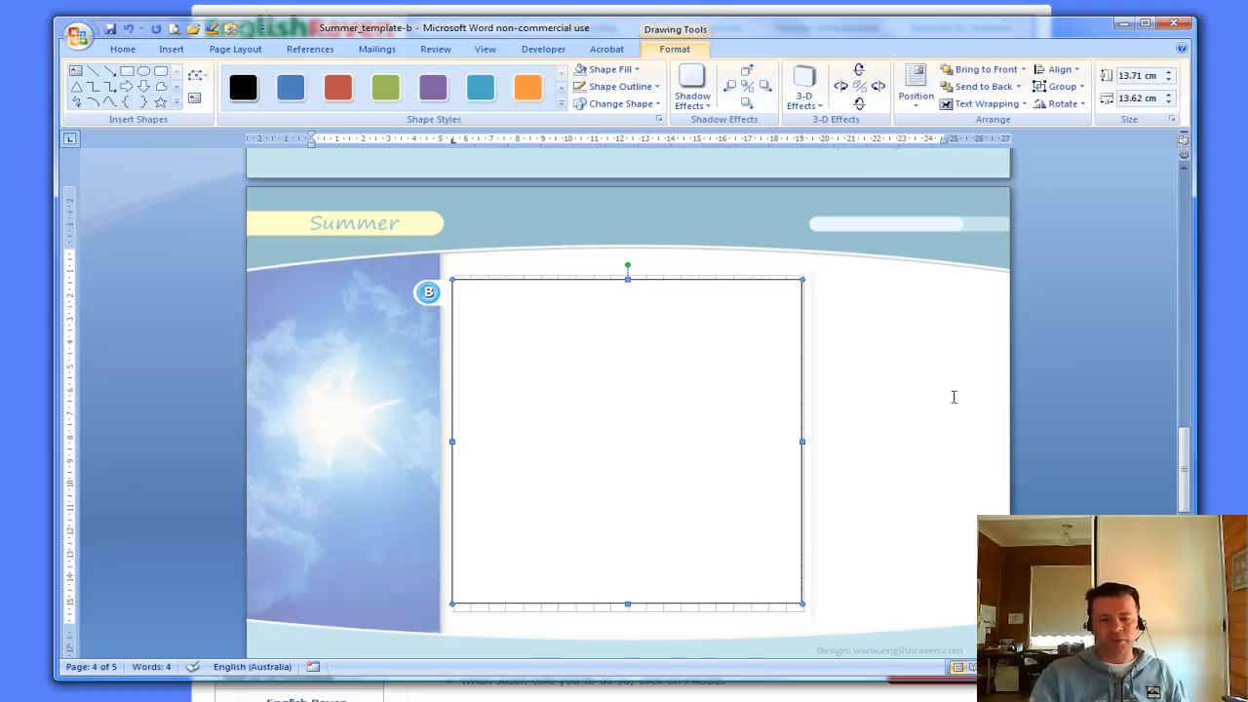
# - Resize page B's rectangle to about 7.3 cm wide and 13.8 cm high along the grid's left side, and delete it
pyautogui.moveTo(801, 605)
pyautogui.mouseDown()
pyautogui.moveTo(594, 426)
pyautogui.moveTo(631, 514)
pyautogui.mouseUp()
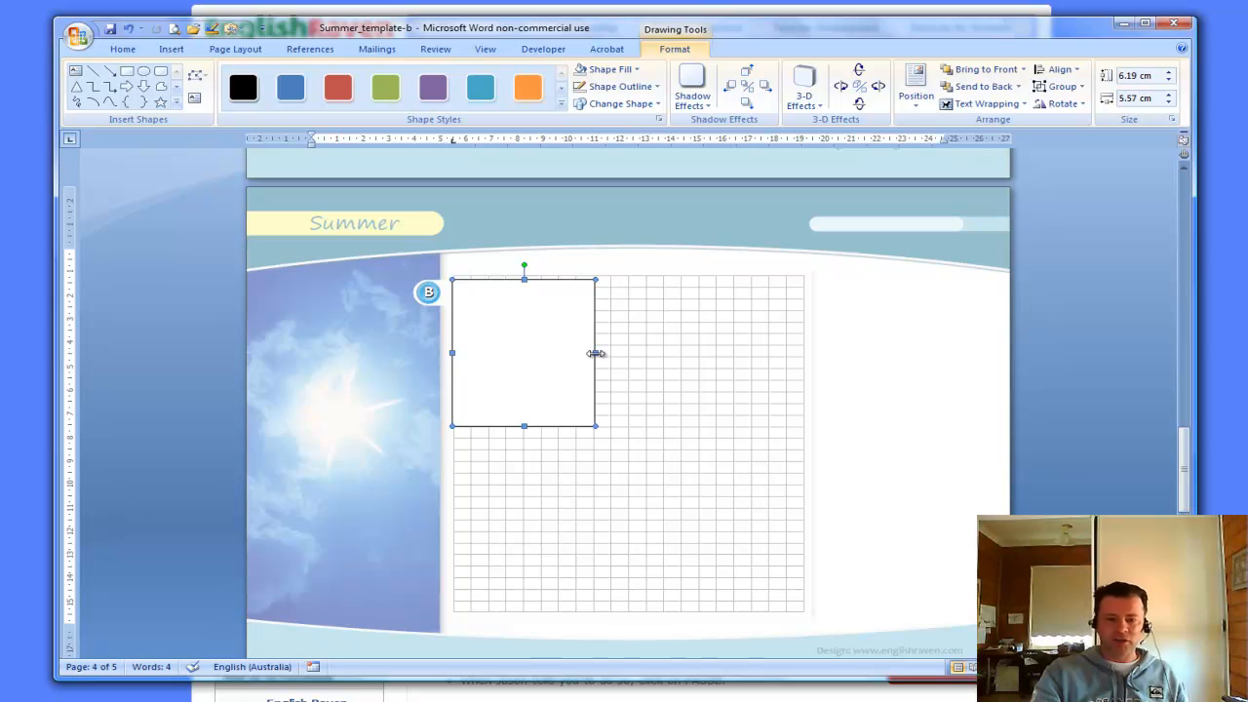
pyautogui.moveTo(596, 353); pyautogui.dragTo(638, 353)
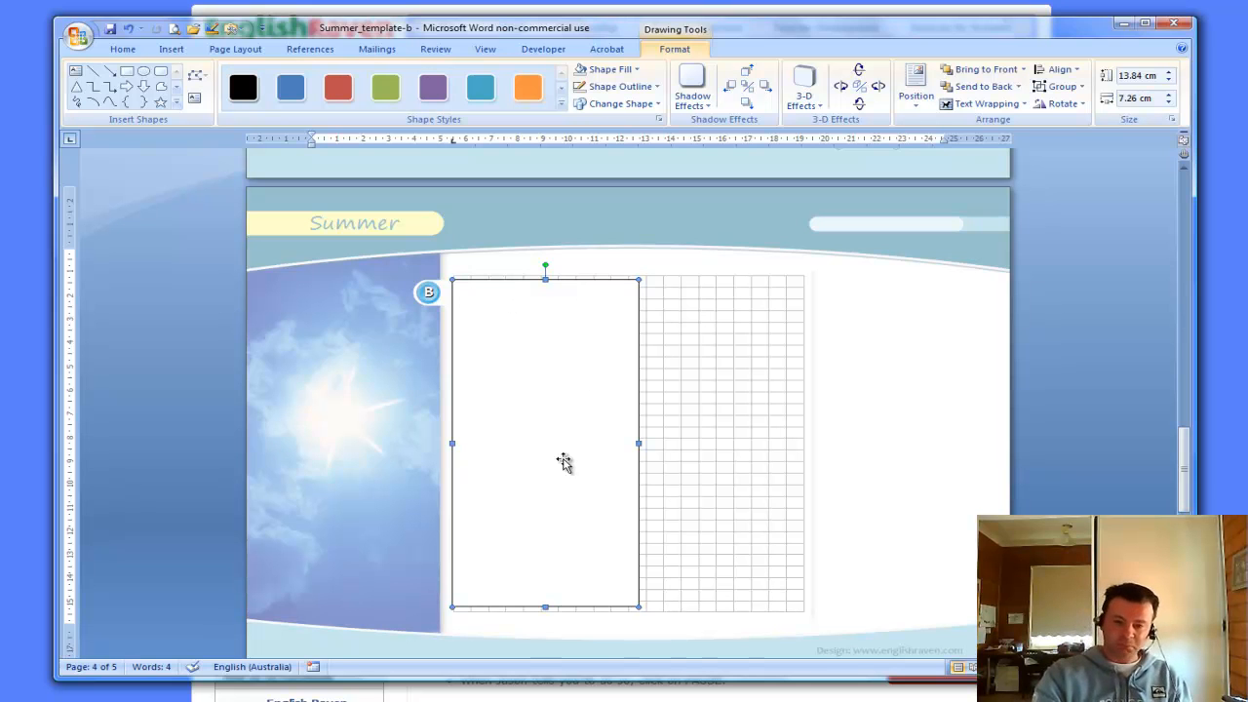
pyautogui.press('Delete')
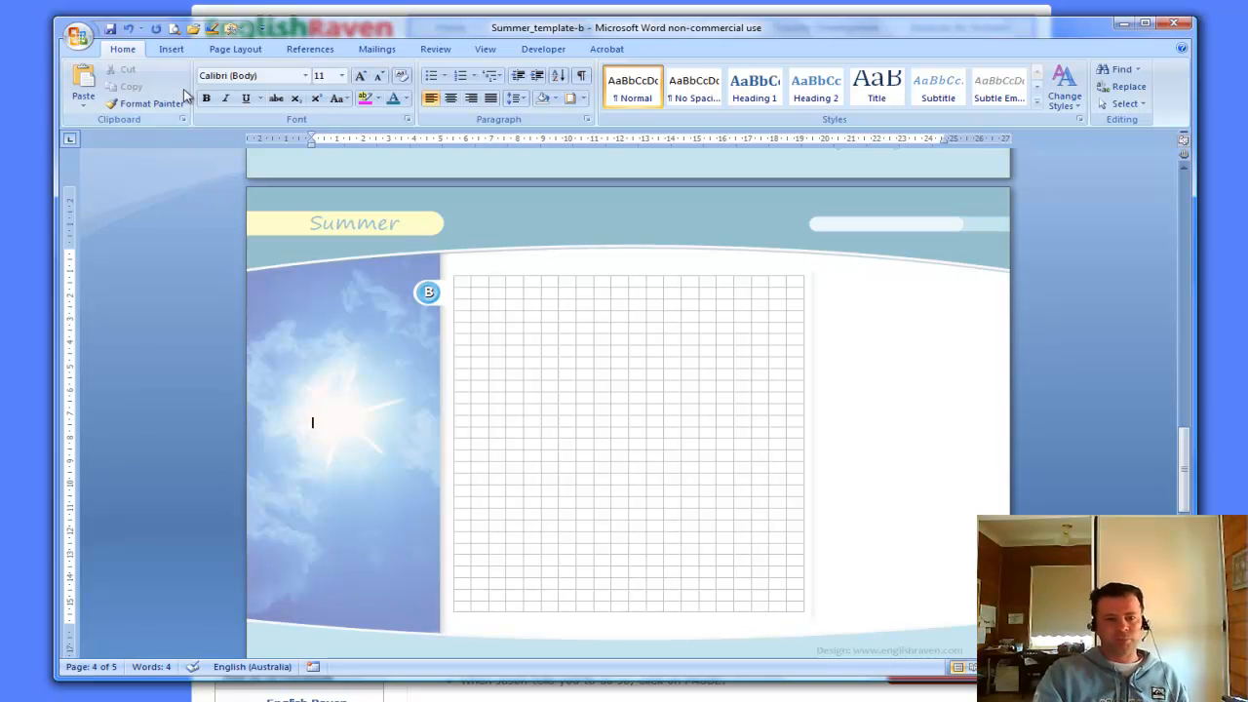
# - Draw a full-width rectangle over roughly the upper third of page B's grid
pyautogui.click(174, 51)
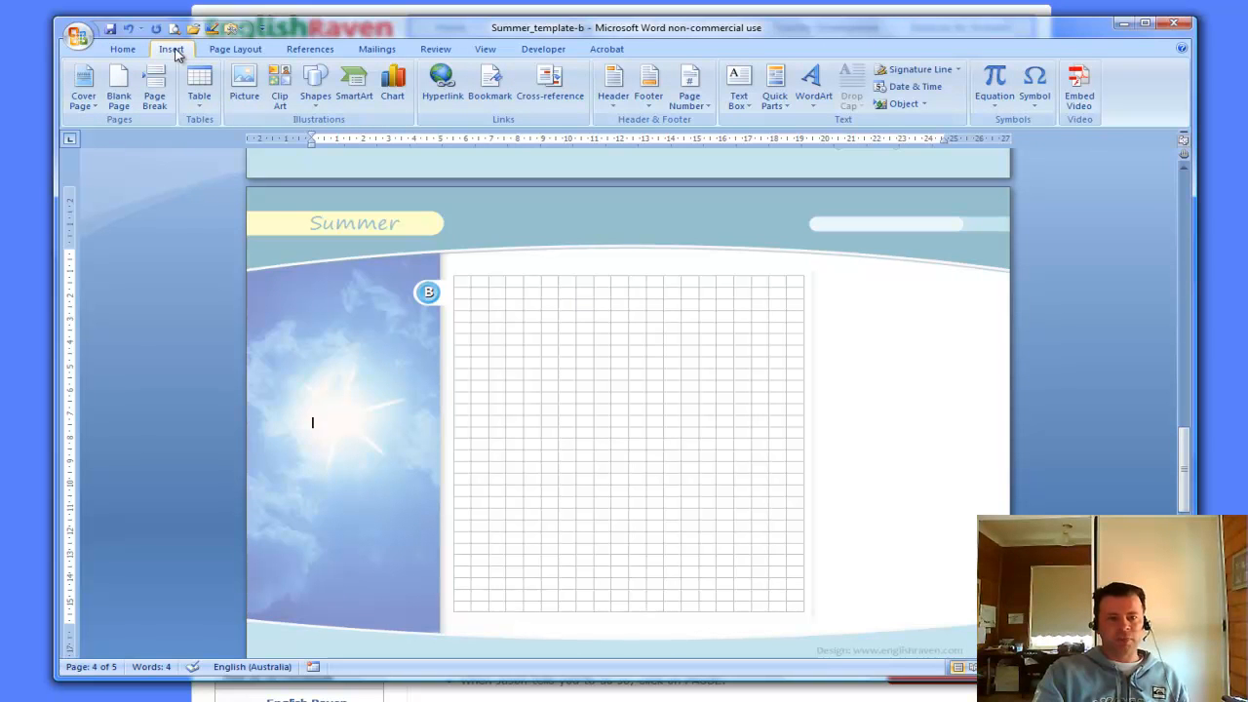
pyautogui.click(314, 83)
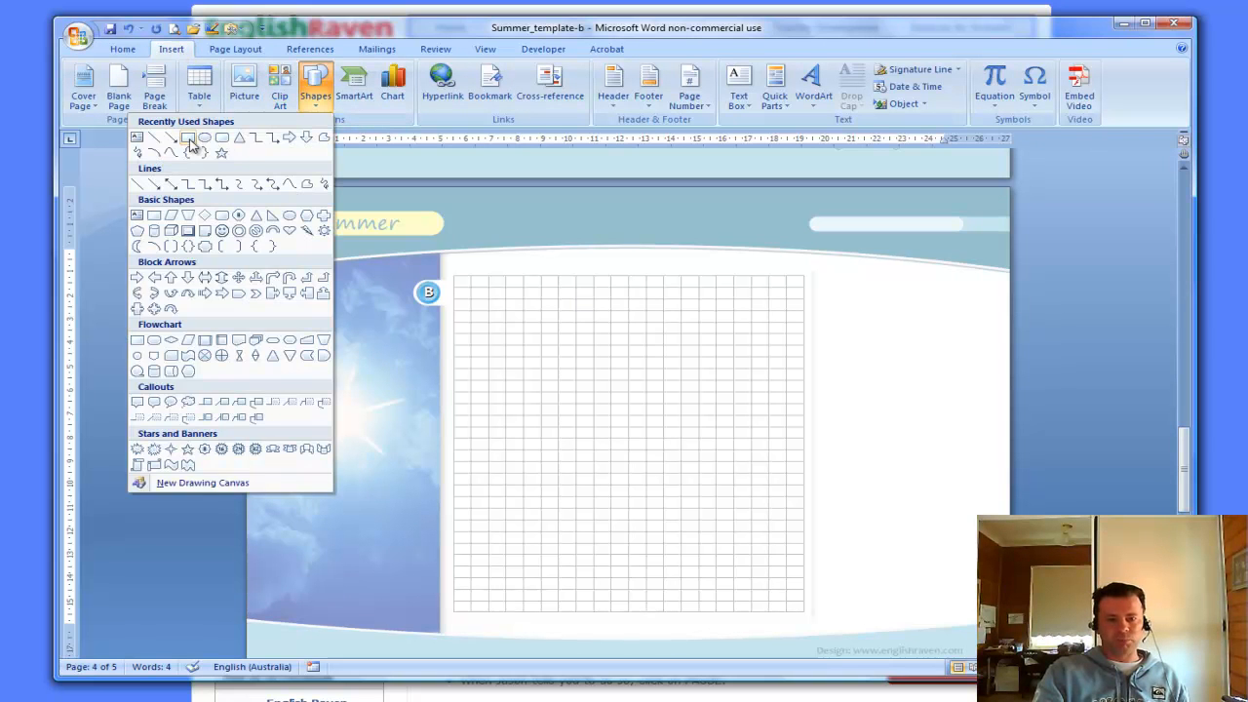
pyautogui.click(189, 140)
pyautogui.moveTo(453, 279)
pyautogui.mouseDown()
pyautogui.moveTo(733, 403)
pyautogui.moveTo(785, 417)
pyautogui.moveTo(801, 404)
pyautogui.mouseUp()
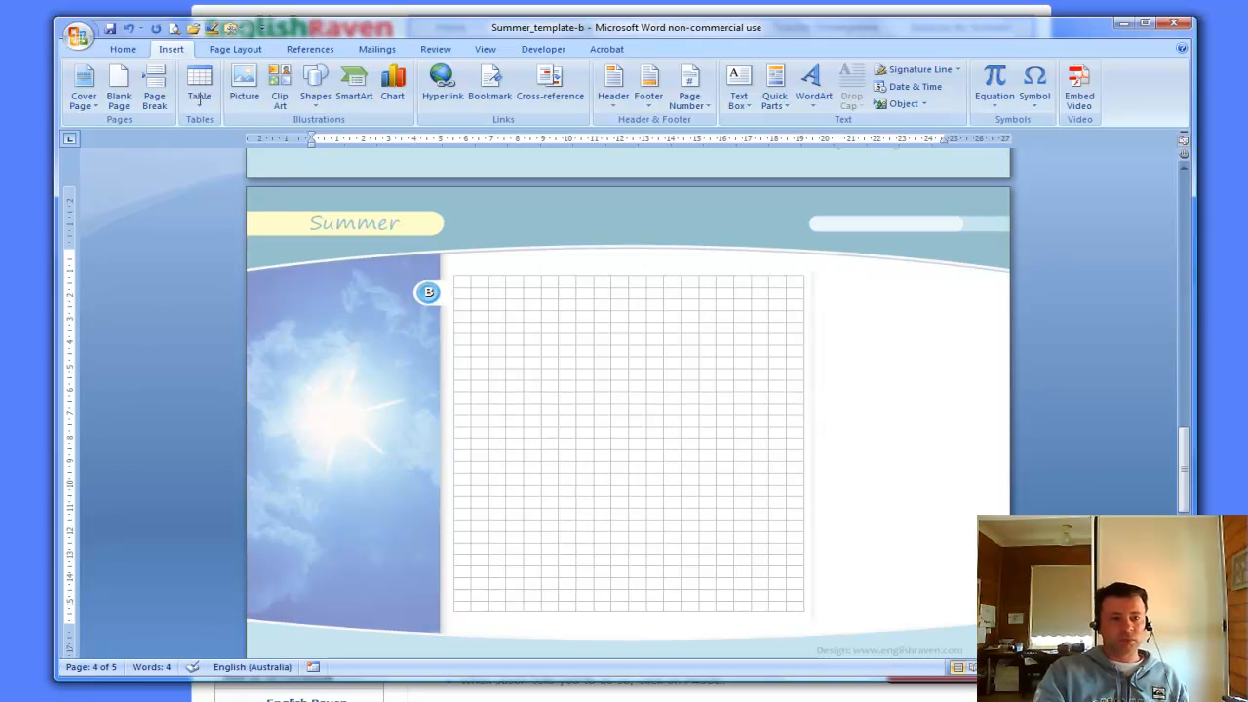
# - Duplicate the full-width rectangle twice and stack the copies beneath it to form three bands over page B's grid
pyautogui.click(122, 49)
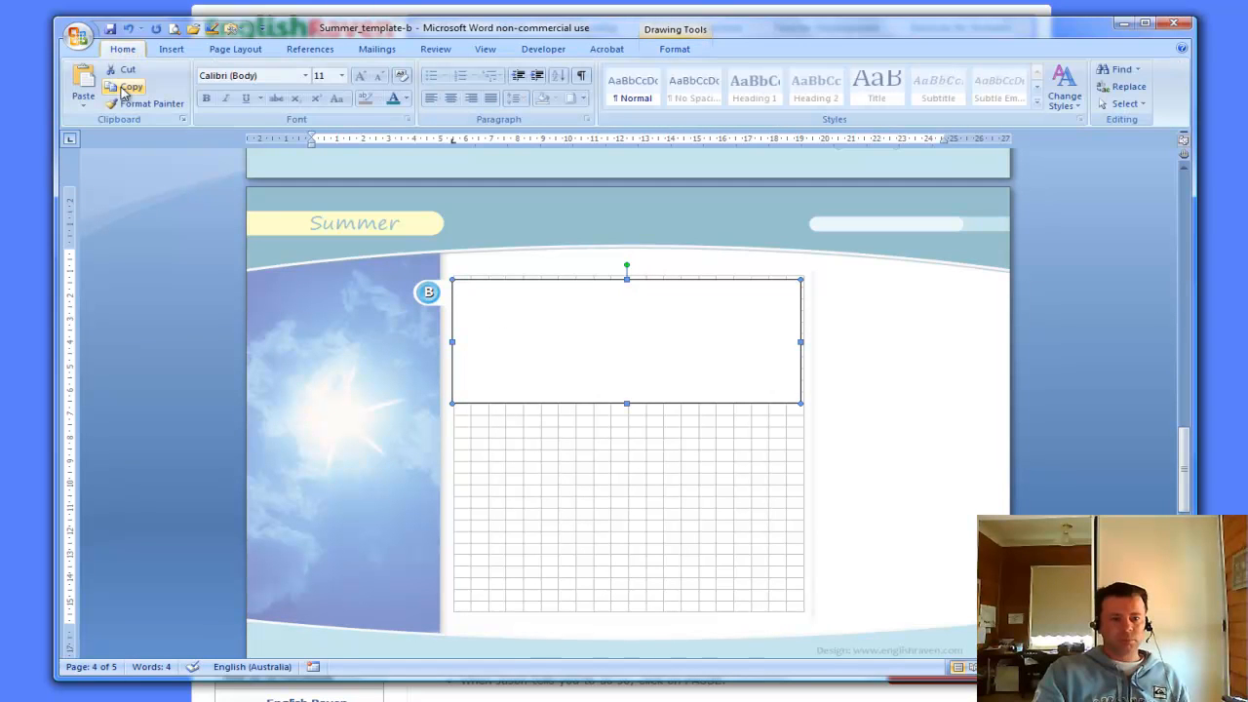
pyautogui.click(110, 87)
pyautogui.hotkey('ctrl', 'v')
pyautogui.moveTo(662, 334); pyautogui.dragTo(640, 438)
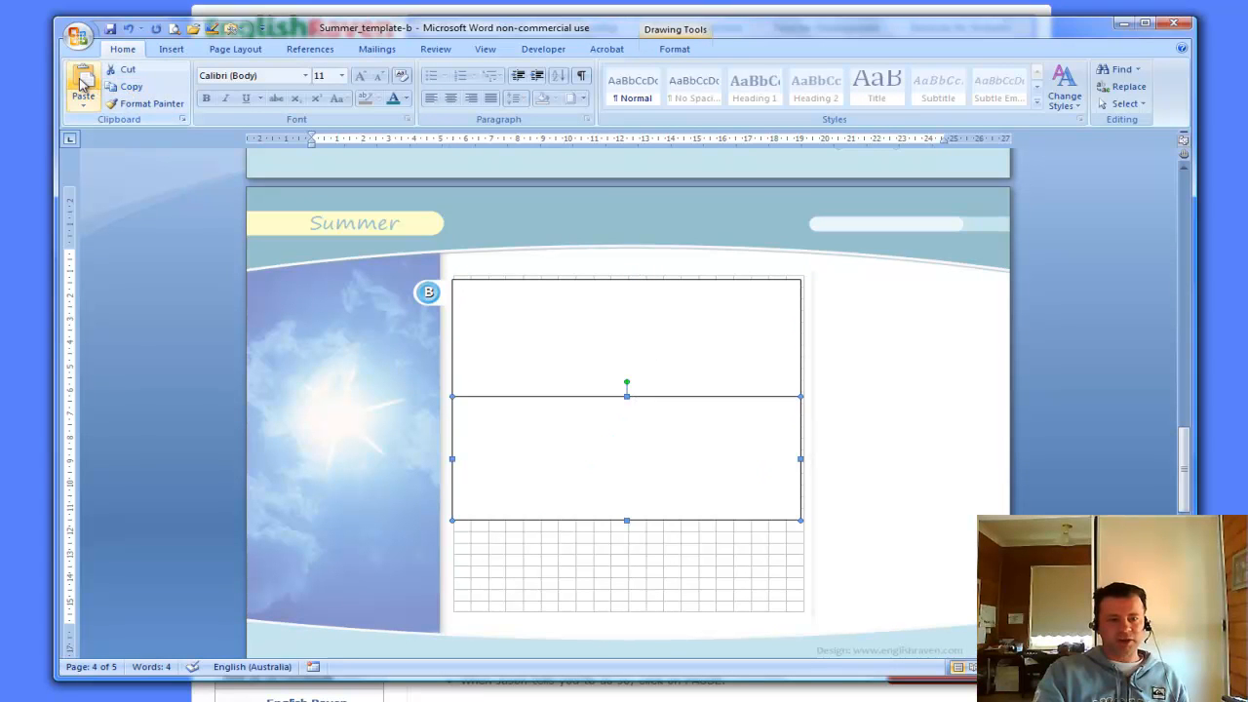
pyautogui.hotkey('ctrl', 'v')
pyautogui.moveTo(653, 449); pyautogui.dragTo(646, 543)
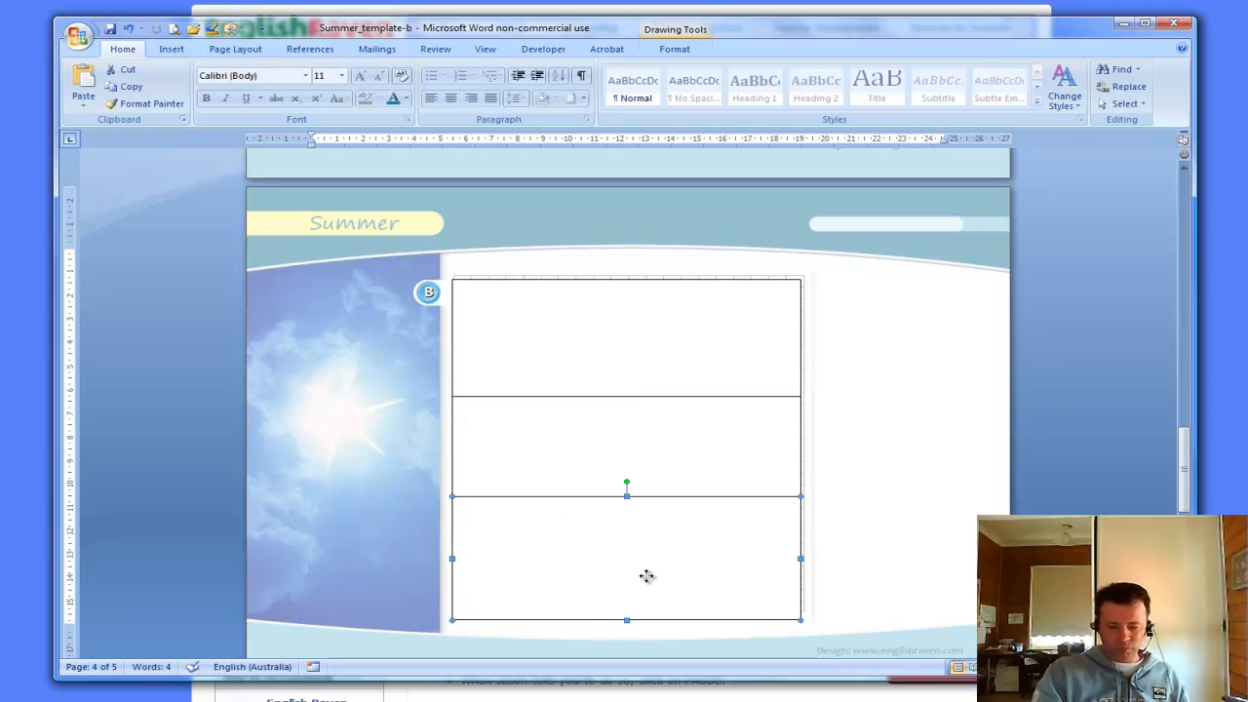
# - Delete all three stacked rectangles from page B to clear the grid
pyautogui.press('Delete')
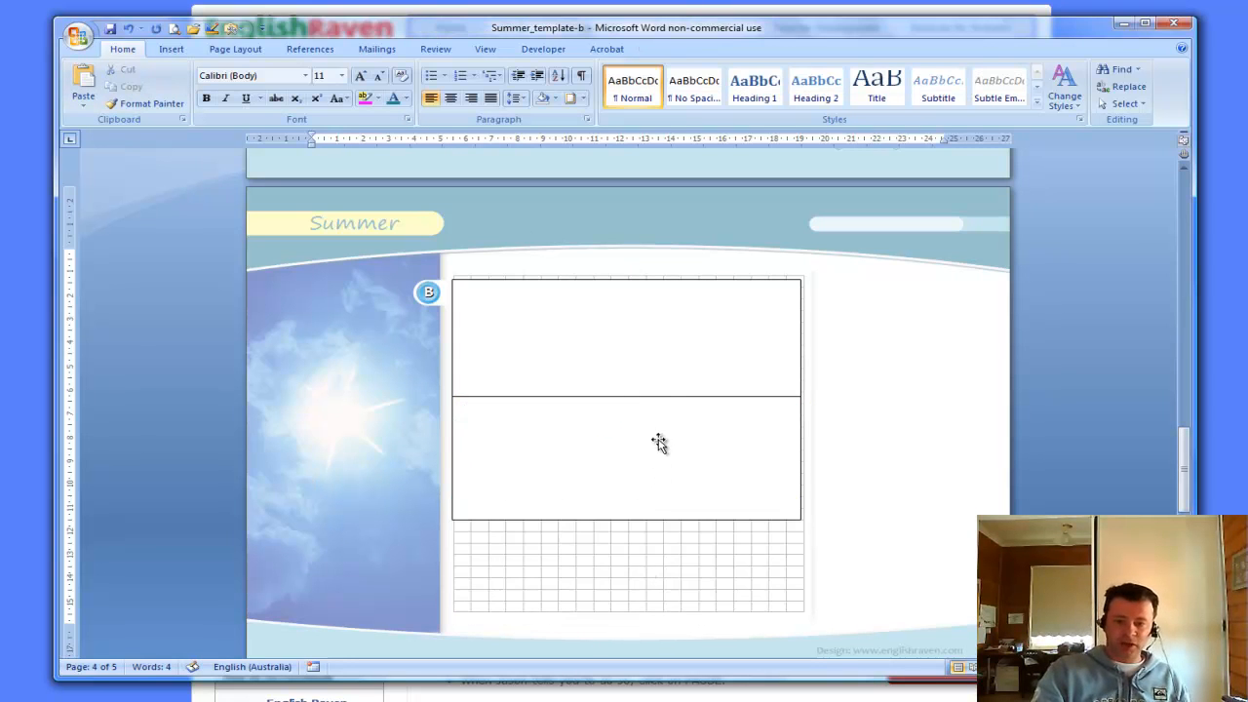
pyautogui.click(666, 388)
pyautogui.keyDown('shift'); pyautogui.click(646, 336); pyautogui.keyUp('shift')
pyautogui.press('Delete')
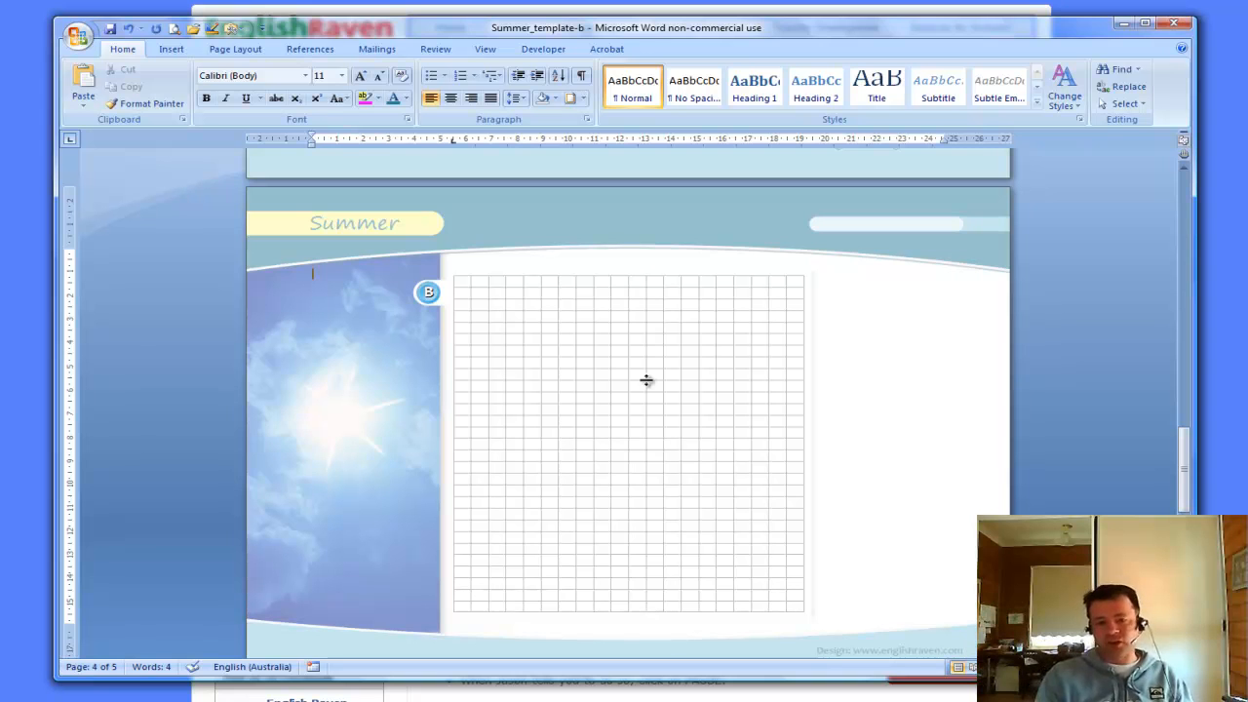
# - Examine the empty grid on page B and return to the box layout on page A
pyautogui.click(627, 596)
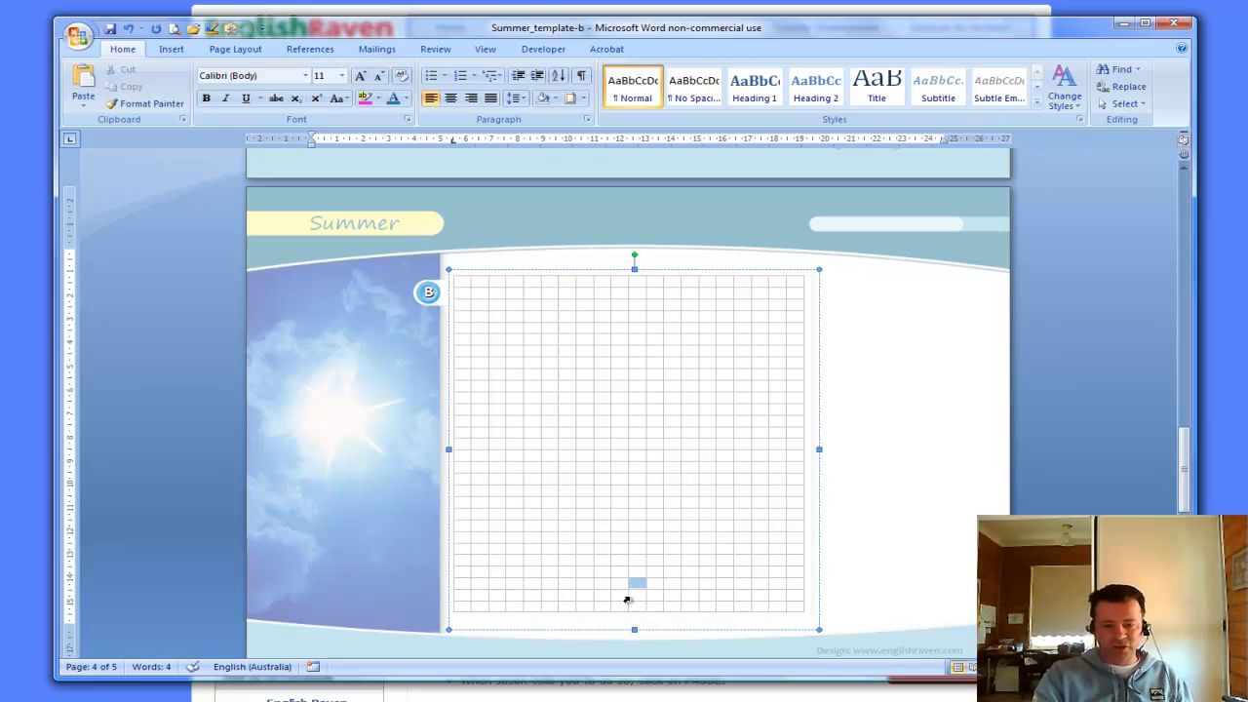
pyautogui.click(933, 470)
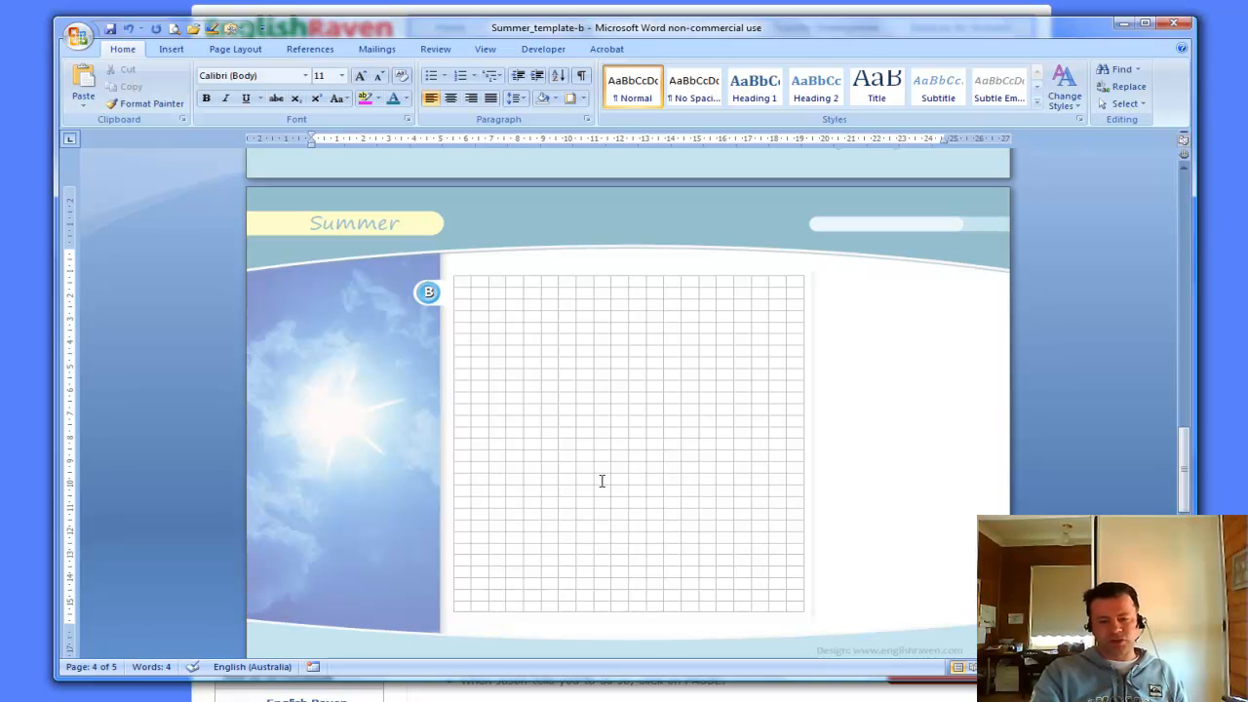
pyautogui.click(907, 462)
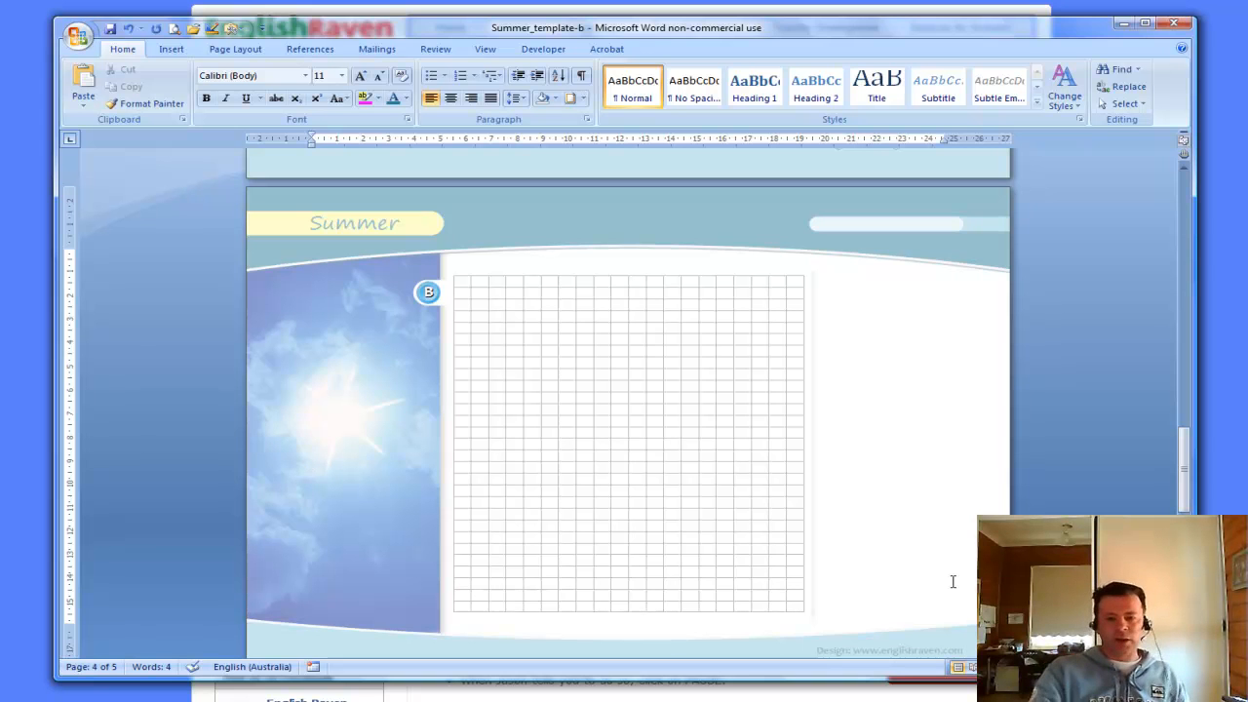
pyautogui.scroll(3, 919, 440)
pyautogui.scroll(4, 920, 441)
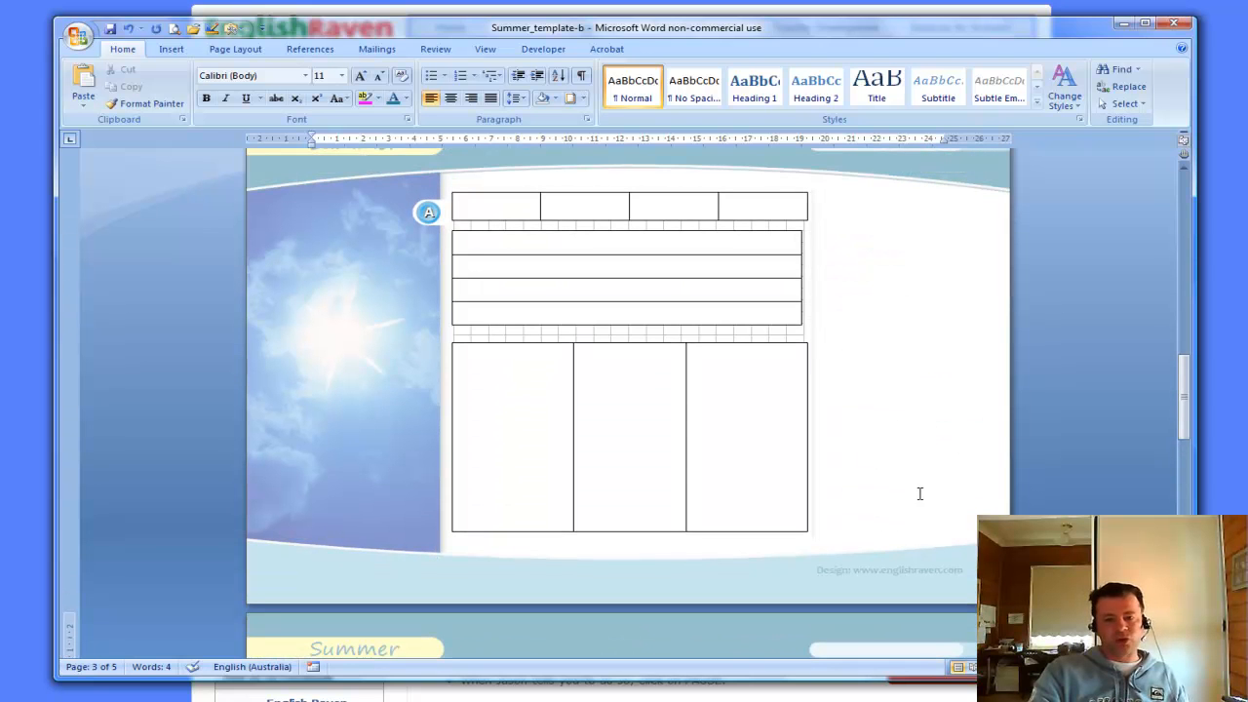